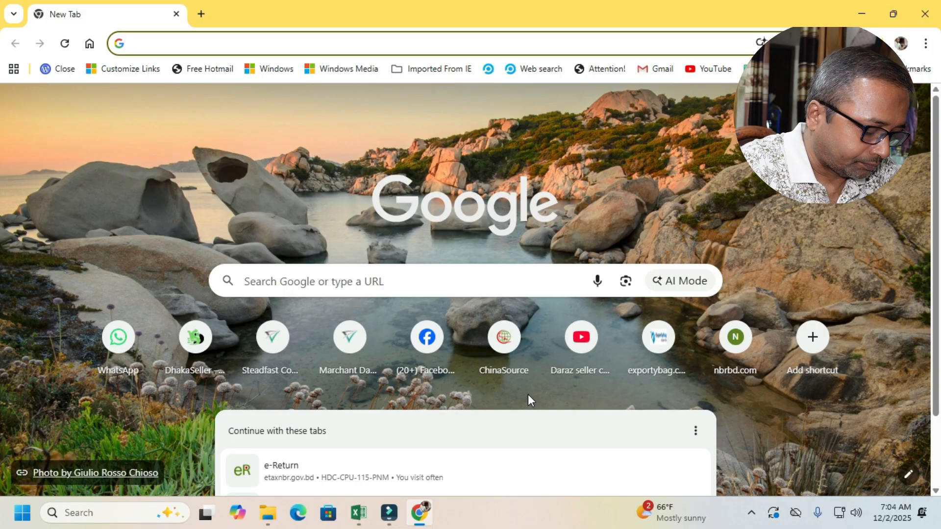
- Search the web for nbr and open the National Board of Revenue, Bangladesh website
{"action": "type", "text": "nbr"}
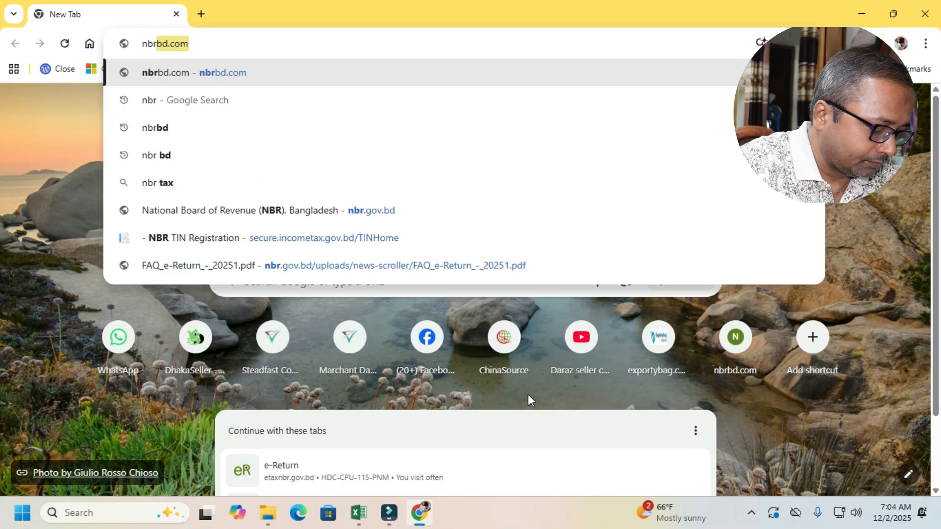
{"action": "key", "text": "Delete"}
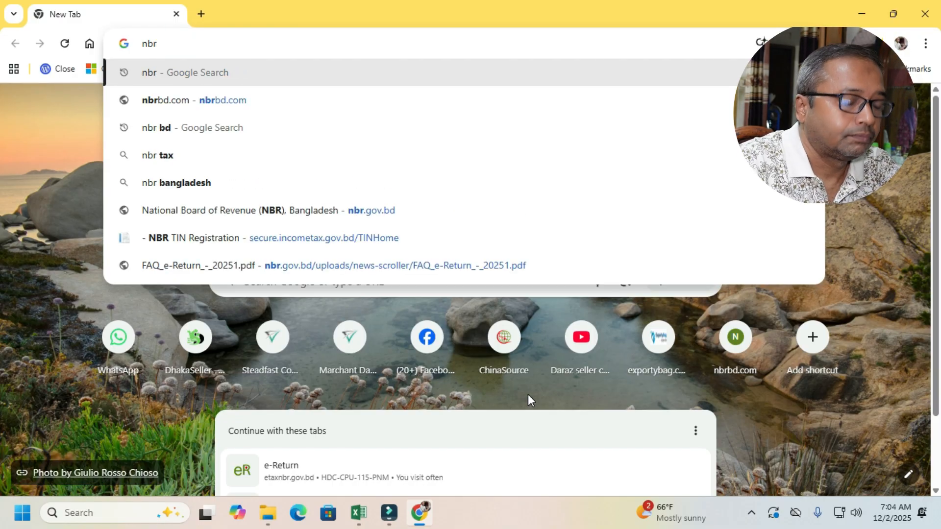
{"action": "key", "text": "Return"}
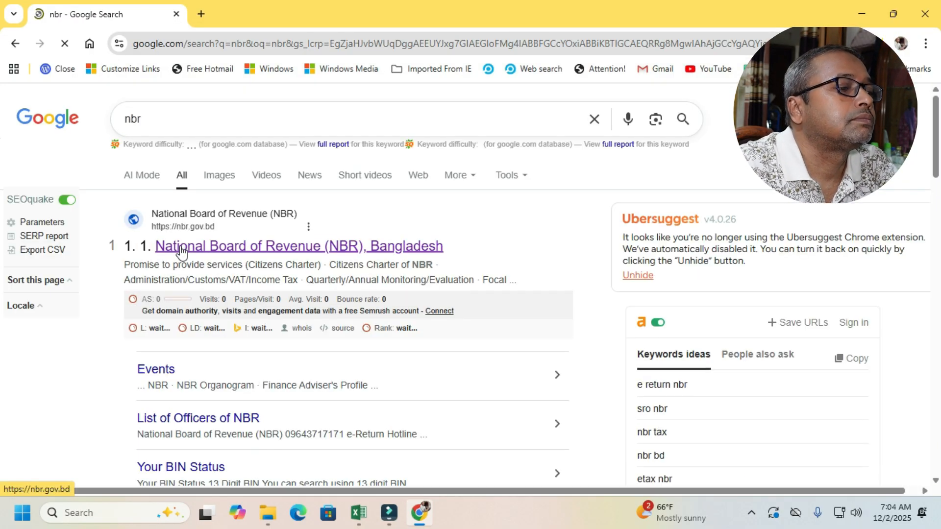
{"action": "left_click", "coordinate": [169, 245]}
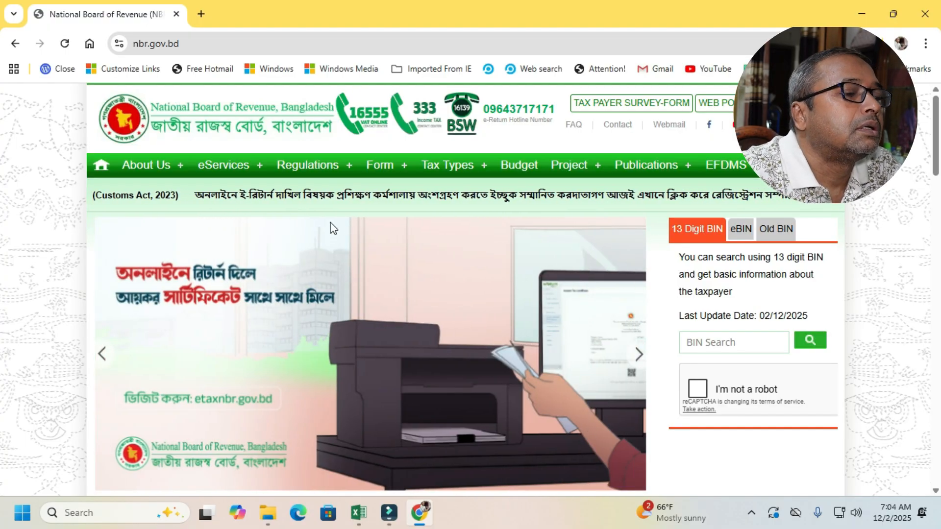
- Open the e-Return service from the National Board of Revenue's income tax eServices
{"action": "mouse_move", "coordinate": [246, 178]}
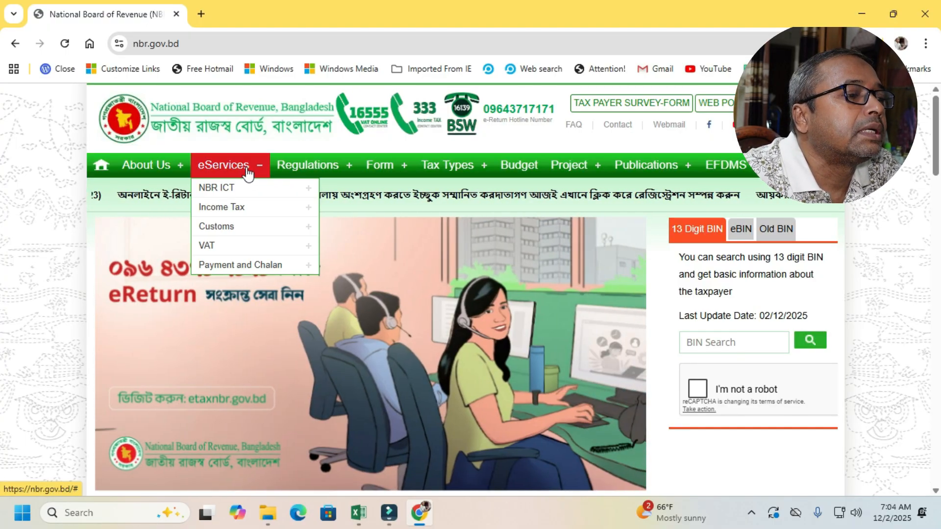
{"action": "mouse_move", "coordinate": [251, 208]}
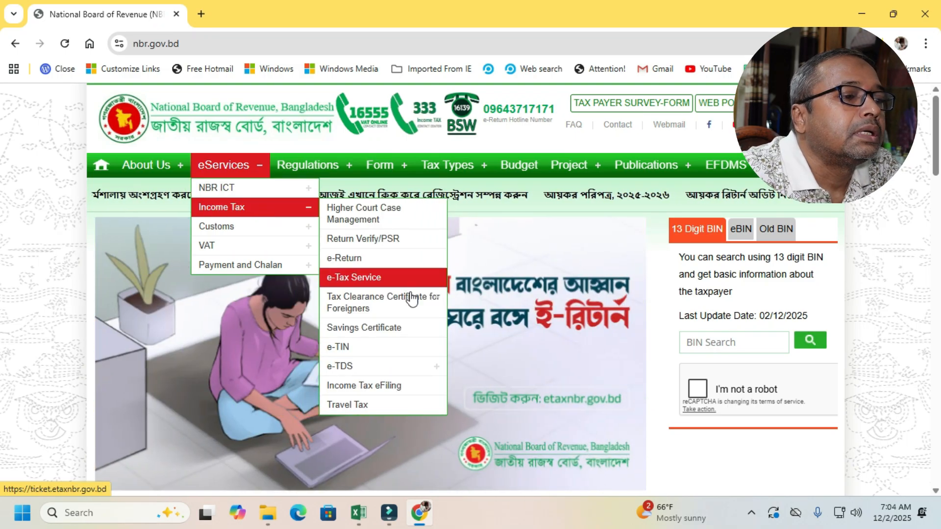
{"action": "left_click", "coordinate": [402, 261]}
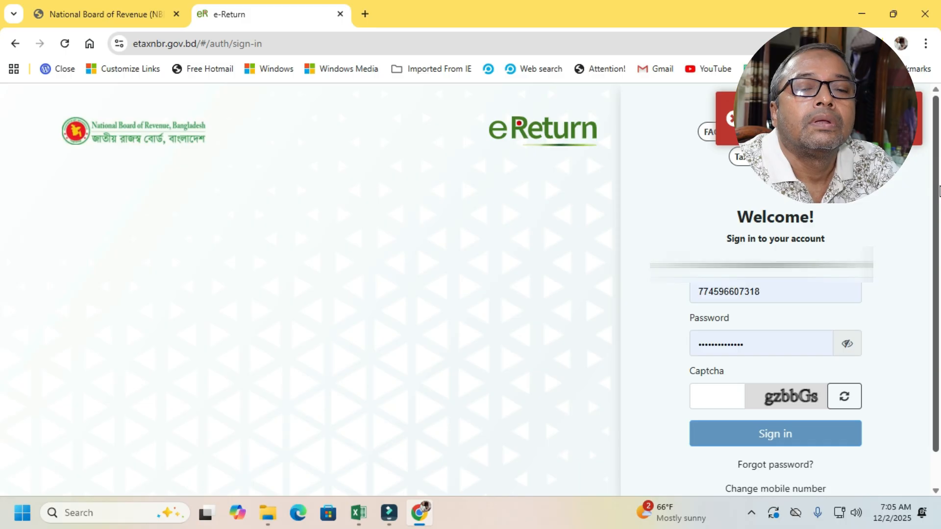
- Enter the captcha text and sign in to the e-Return account with the prefilled taxpayer credentials
{"action": "scroll", "coordinate": [938, 196], "scroll_direction": "down", "scroll_amount": 1}
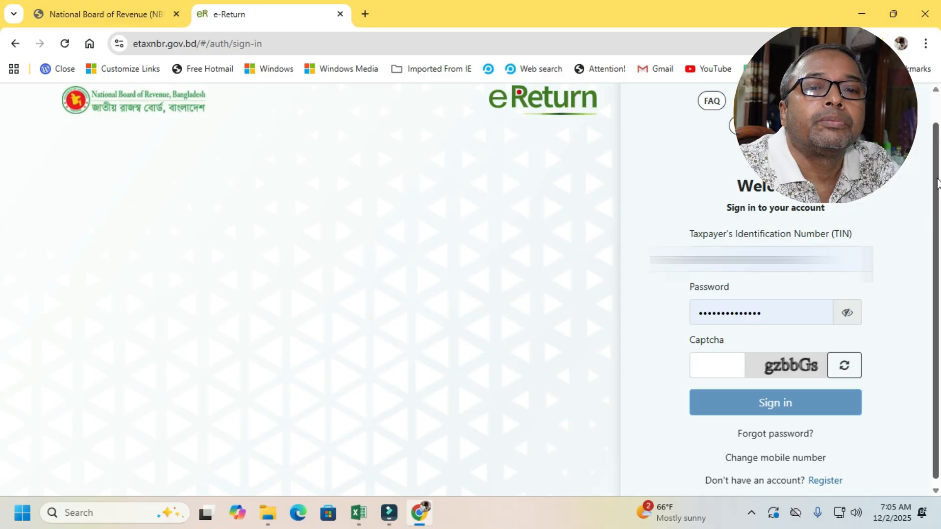
{"action": "left_click_drag", "start_coordinate": [937, 183], "coordinate": [939, 202]}
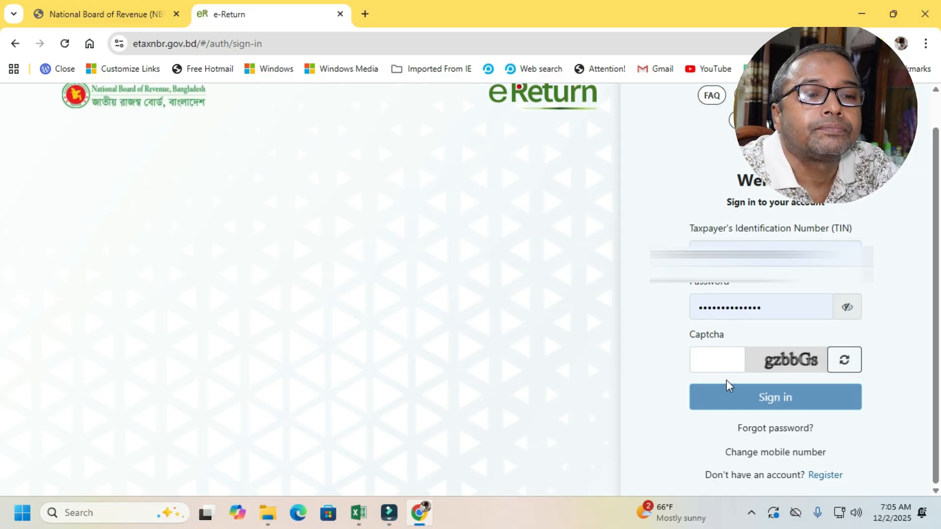
{"action": "left_click", "coordinate": [724, 362]}
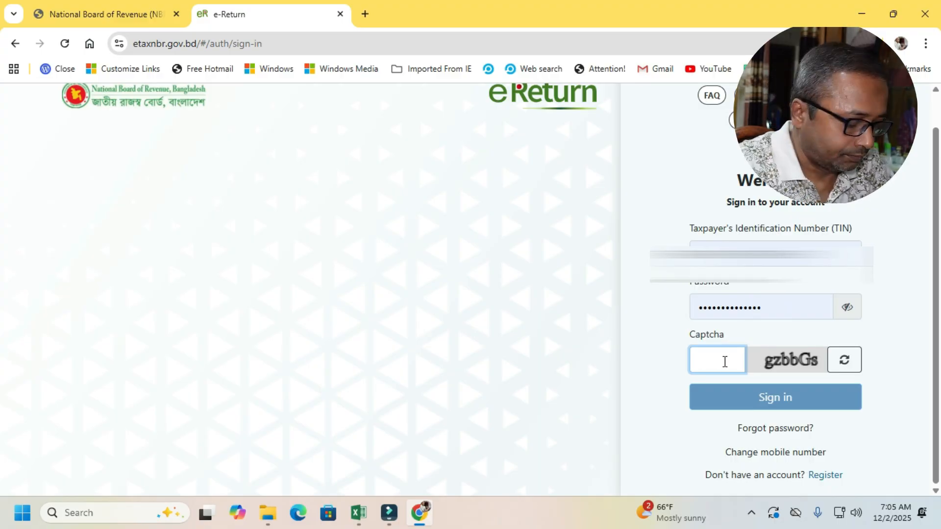
{"action": "type", "text": "g"}
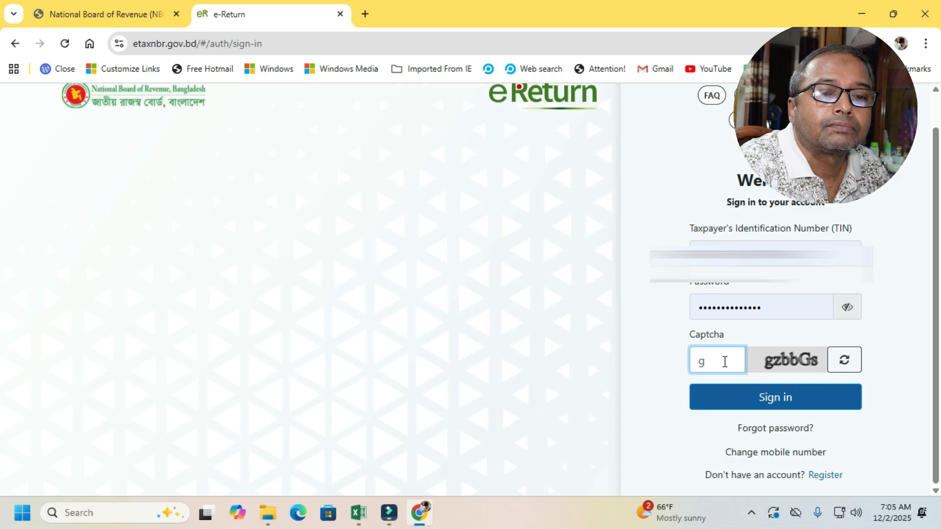
{"action": "type", "text": "z"}
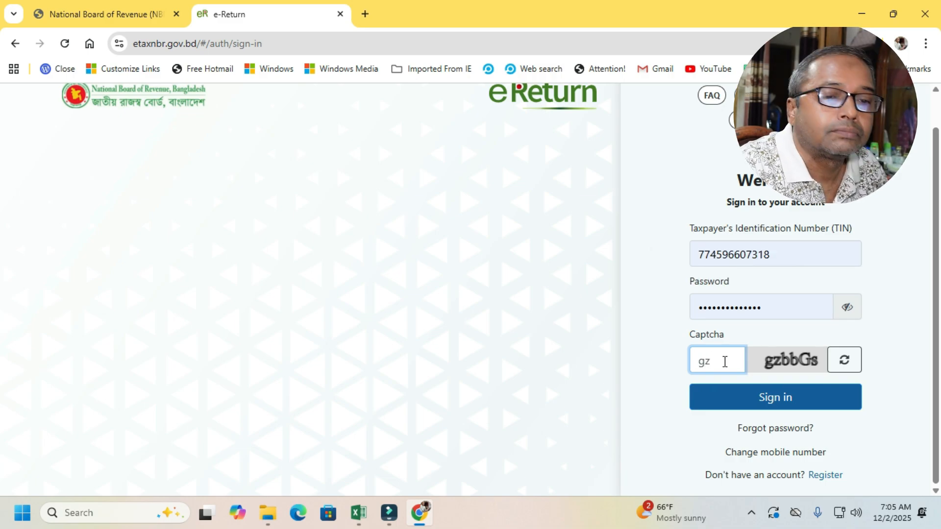
{"action": "type", "text": "bbG"}
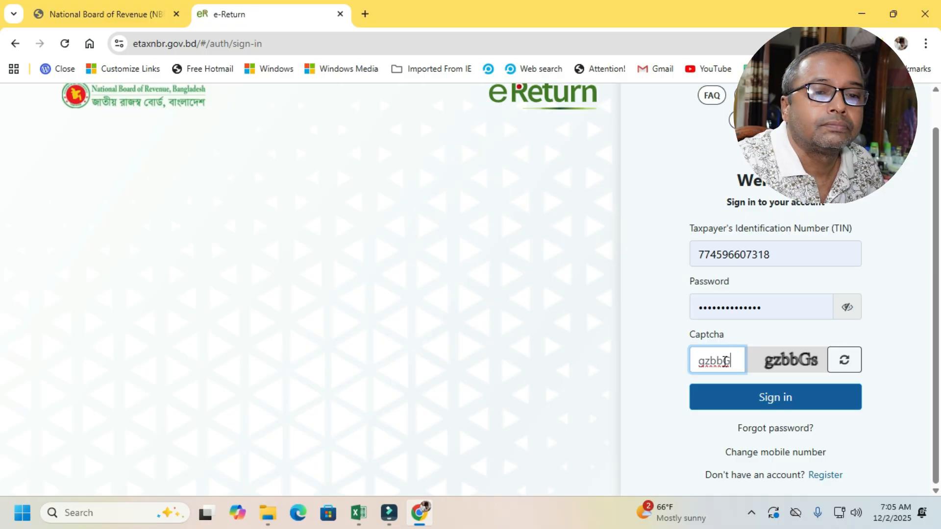
{"action": "type", "text": "s"}
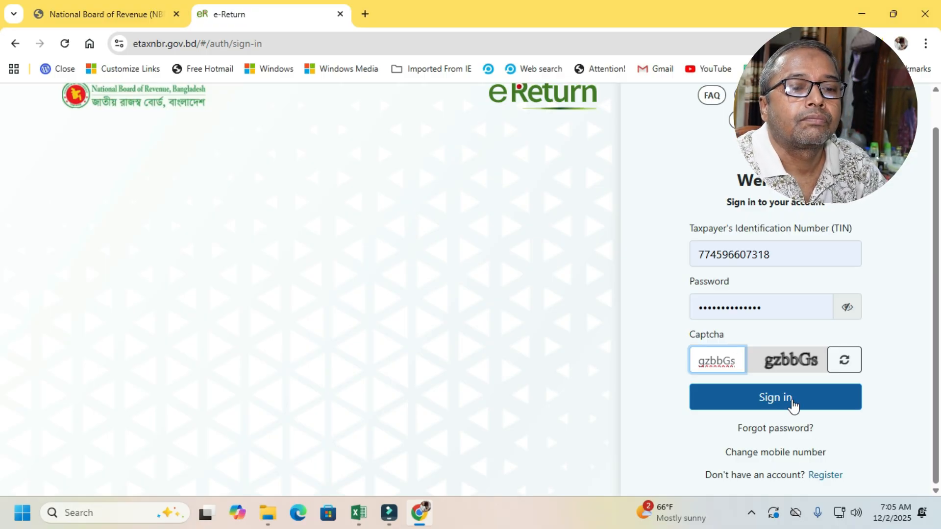
{"action": "left_click", "coordinate": [799, 392]}
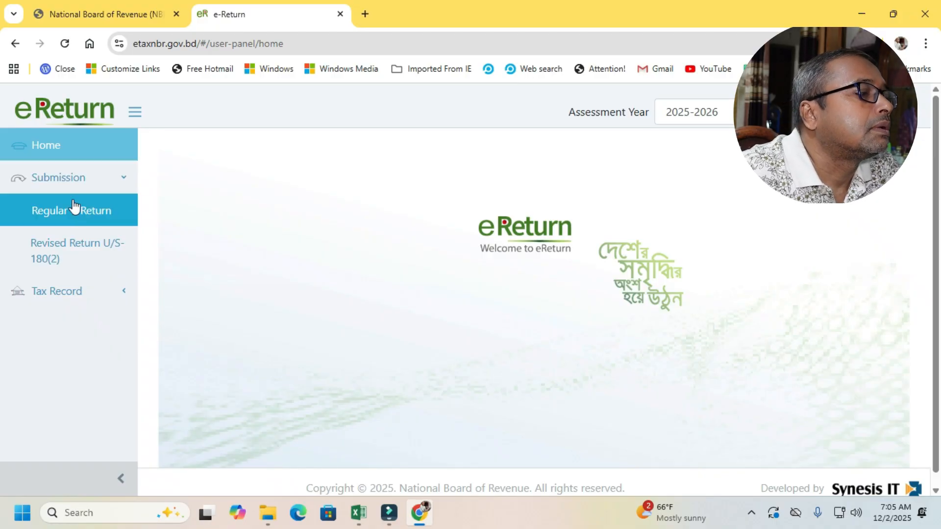
- Open the Regular e-Return form under Submission for assessment year 2025-2026
{"action": "left_click", "coordinate": [72, 182]}
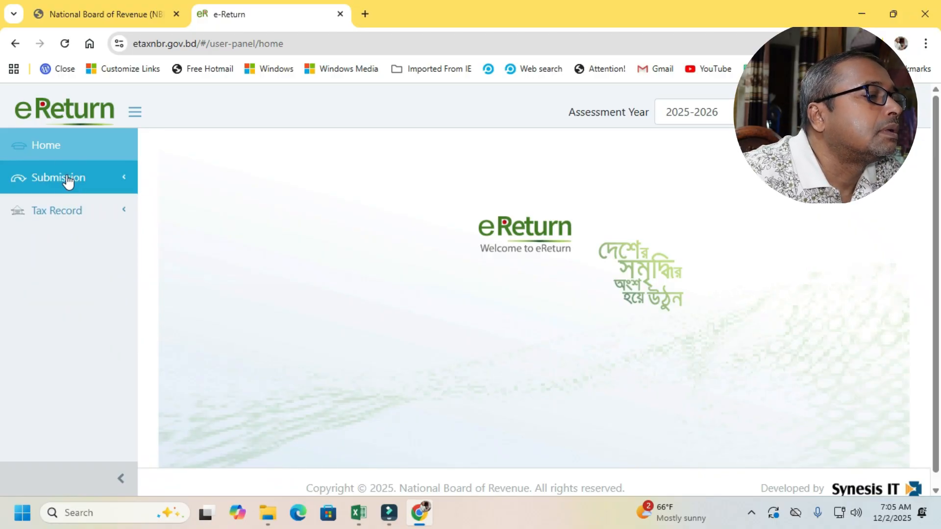
{"action": "left_click", "coordinate": [69, 182]}
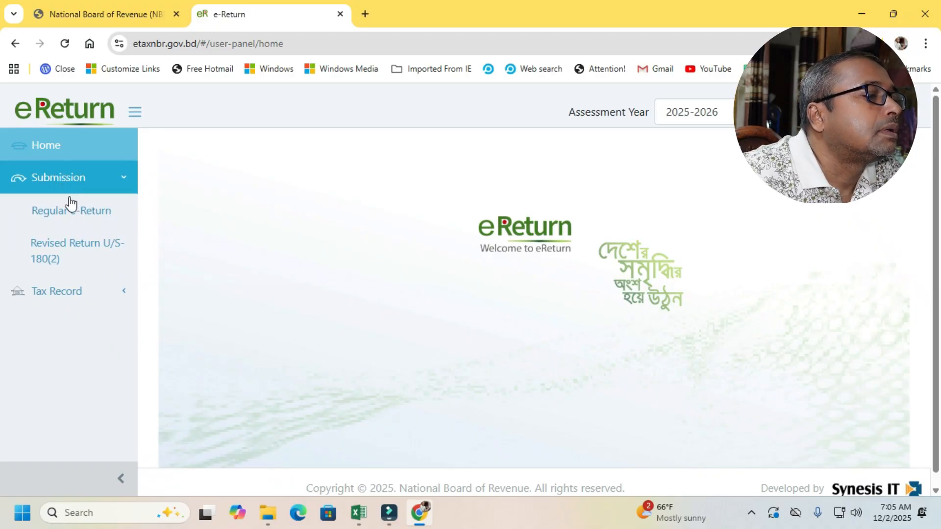
{"action": "left_click", "coordinate": [81, 209]}
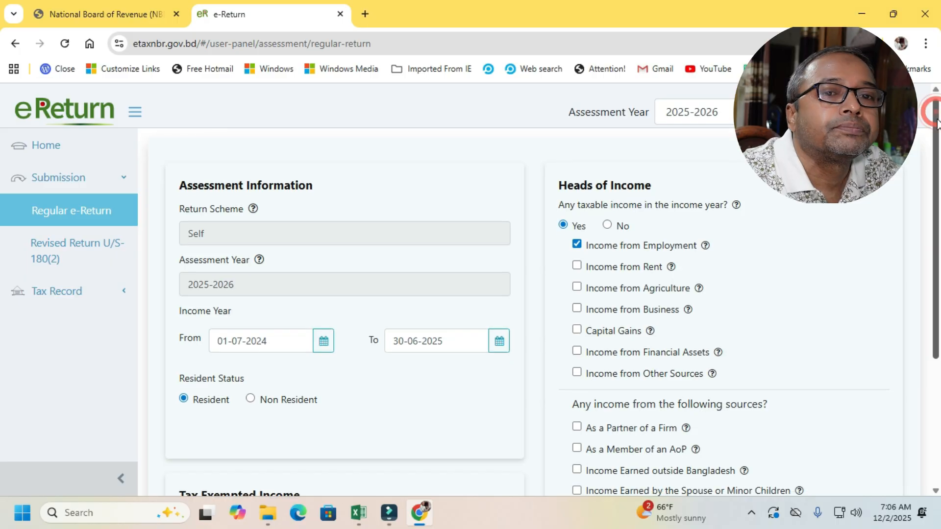
- Review the assessment information, tax exempted income and heads of income sections of the regular return
{"action": "scroll", "coordinate": [342, 294], "scroll_direction": "down", "scroll_amount": 1}
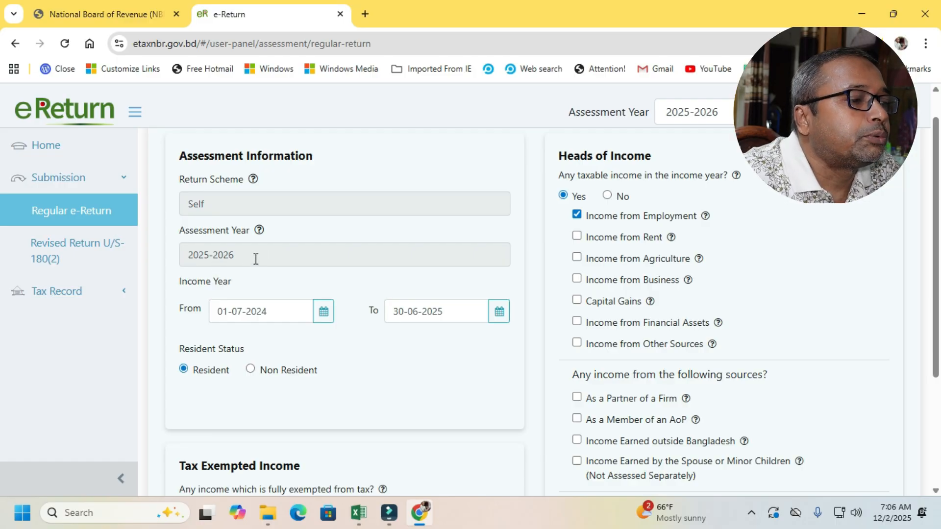
{"action": "scroll", "coordinate": [939, 185], "scroll_direction": "down", "scroll_amount": 1}
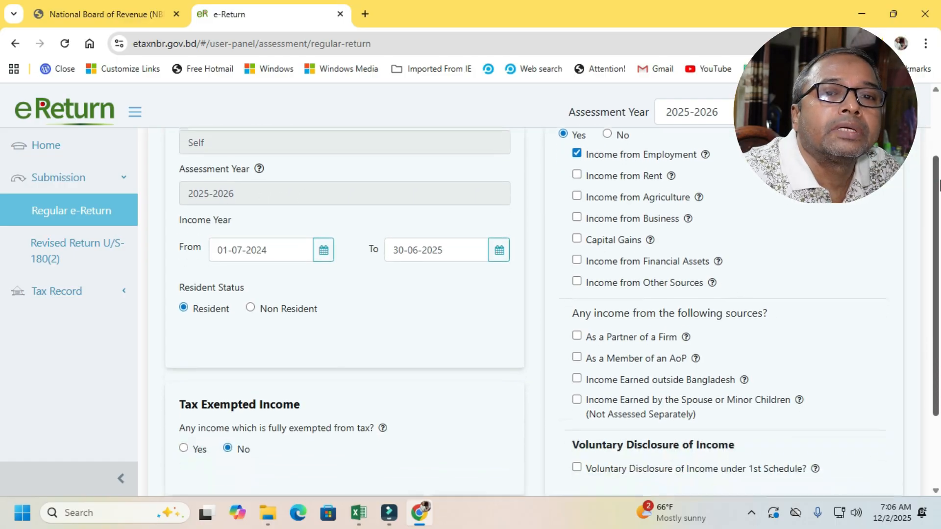
{"action": "scroll", "coordinate": [938, 186], "scroll_direction": "down", "scroll_amount": 1}
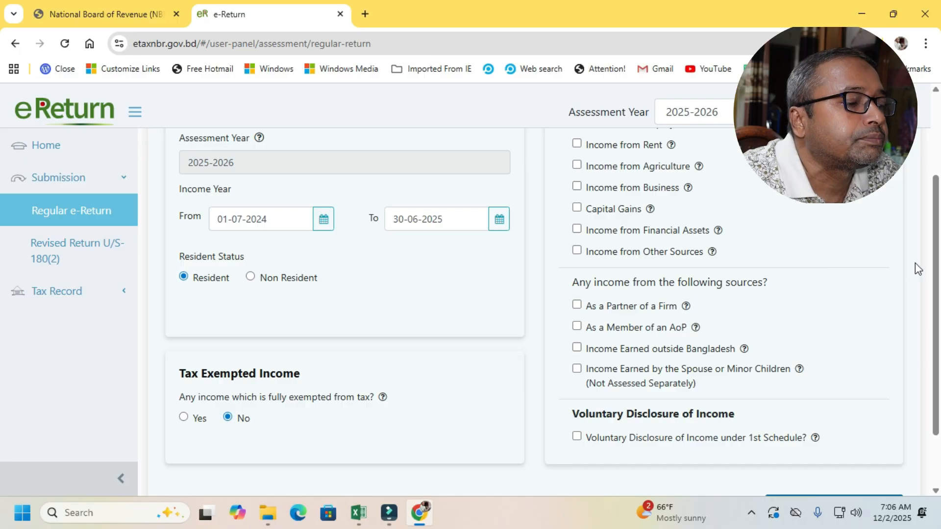
{"action": "left_click_drag", "start_coordinate": [934, 247], "coordinate": [921, 318]}
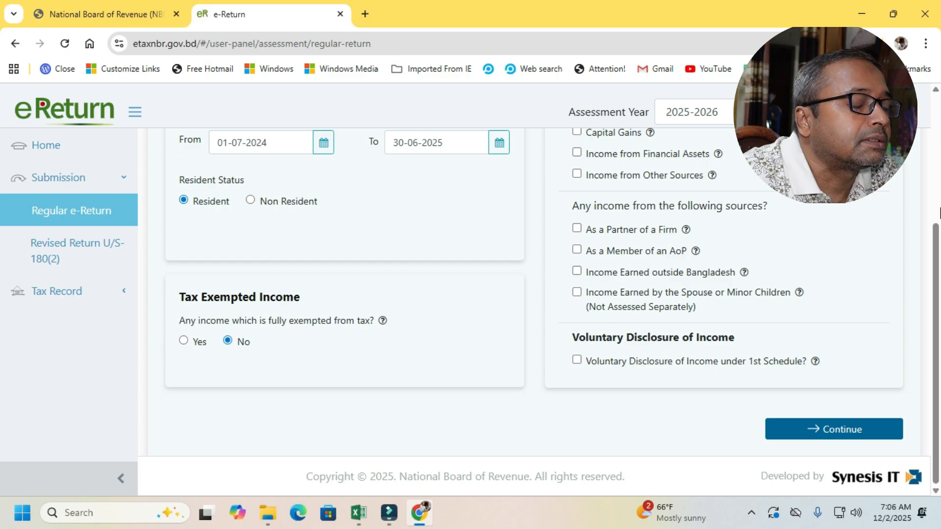
{"action": "left_click_drag", "start_coordinate": [937, 240], "coordinate": [939, 134]}
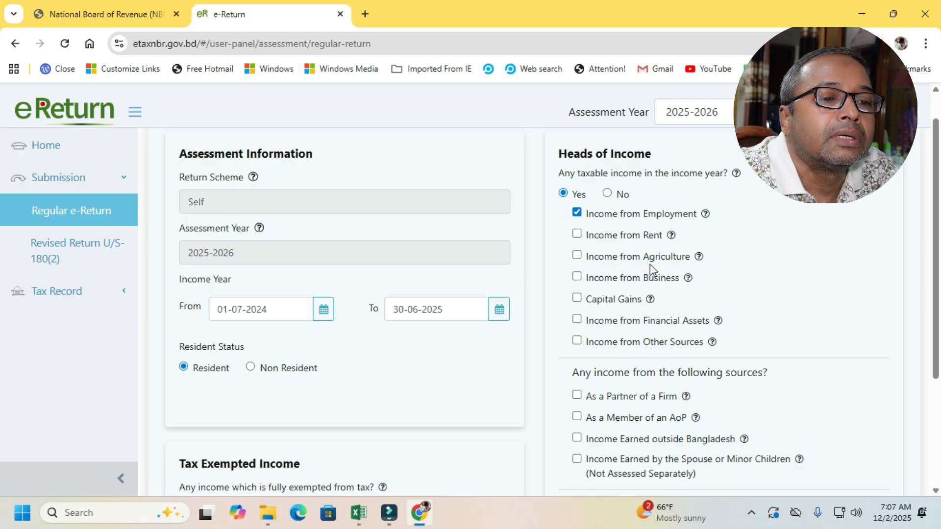
{"action": "left_click", "coordinate": [576, 277]}
{"action": "left_click", "coordinate": [577, 277]}
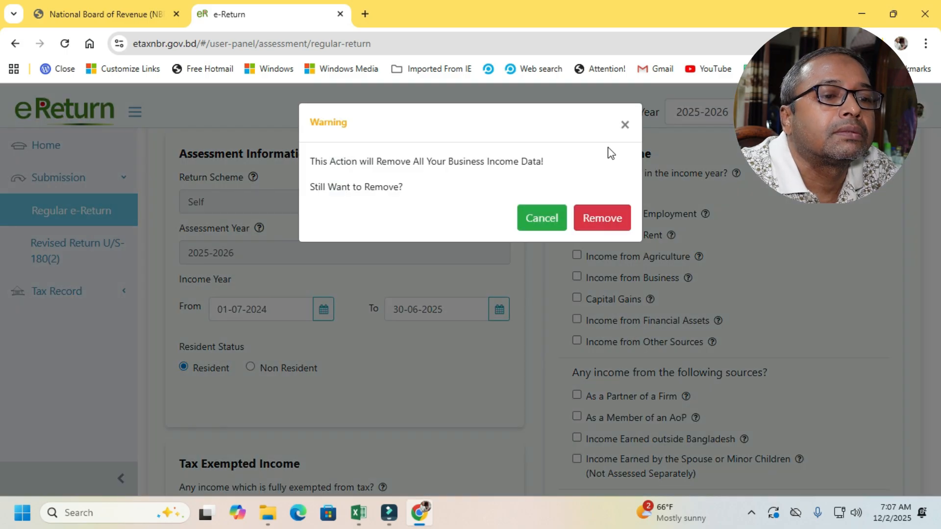
{"action": "left_click", "coordinate": [625, 125]}
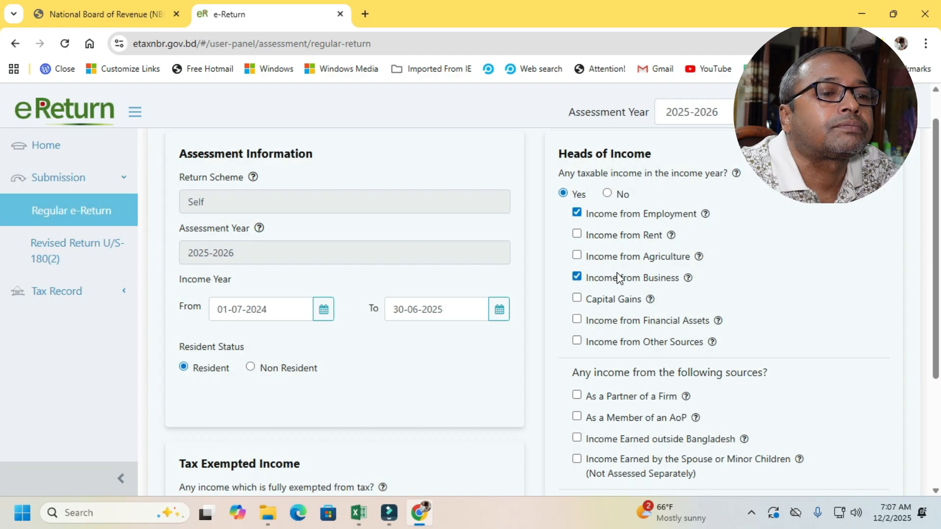
{"action": "left_click", "coordinate": [577, 276]}
{"action": "left_click", "coordinate": [610, 221]}
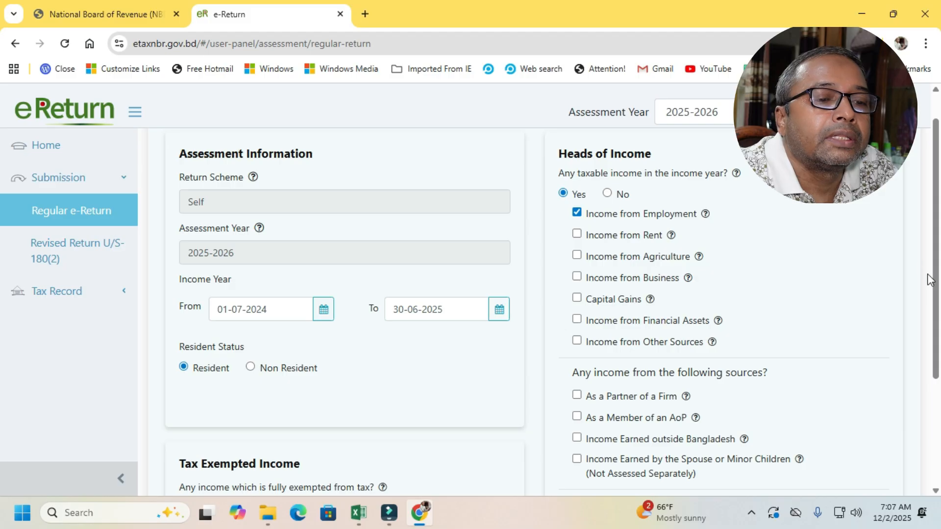
- Check the remaining income sources and disclosure options, then save the assessment information and continue to the additional information page
{"action": "left_click_drag", "start_coordinate": [930, 273], "coordinate": [939, 337]}
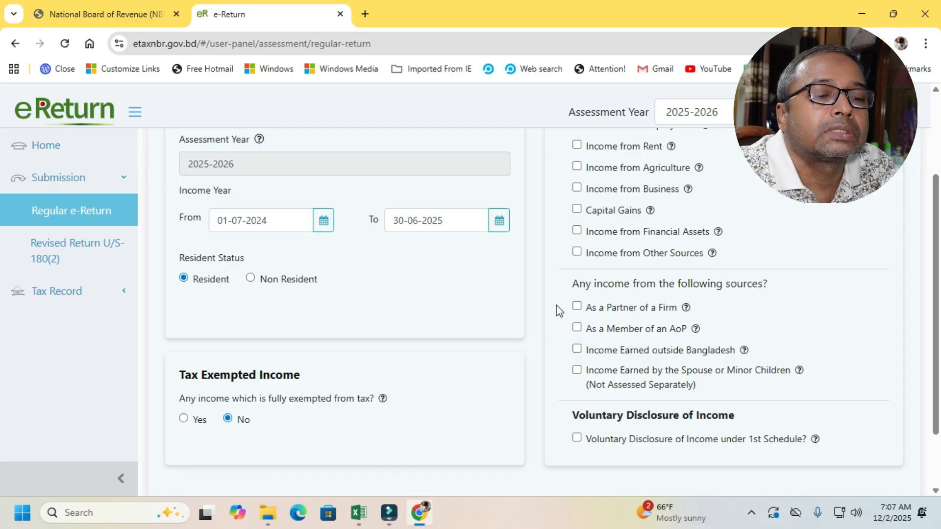
{"action": "scroll", "coordinate": [929, 289], "scroll_direction": "down", "scroll_amount": 2}
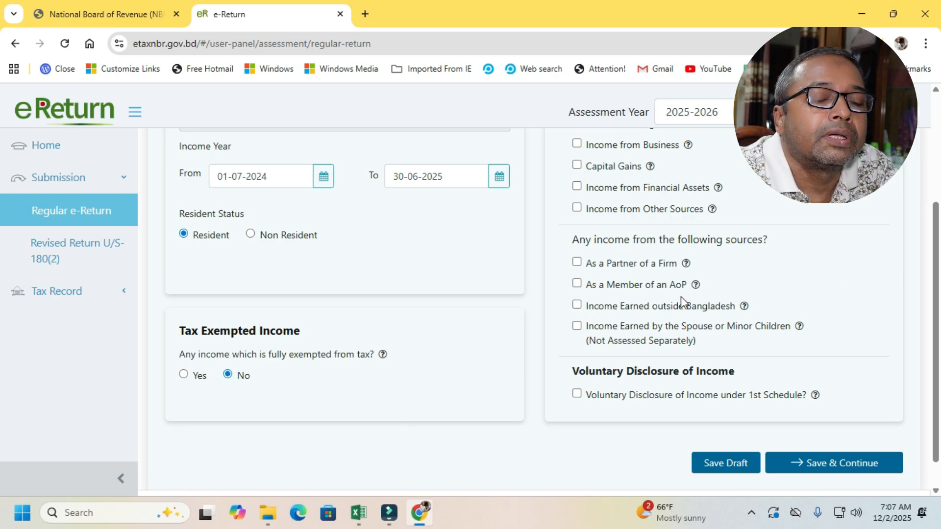
{"action": "mouse_move", "coordinate": [697, 285]}
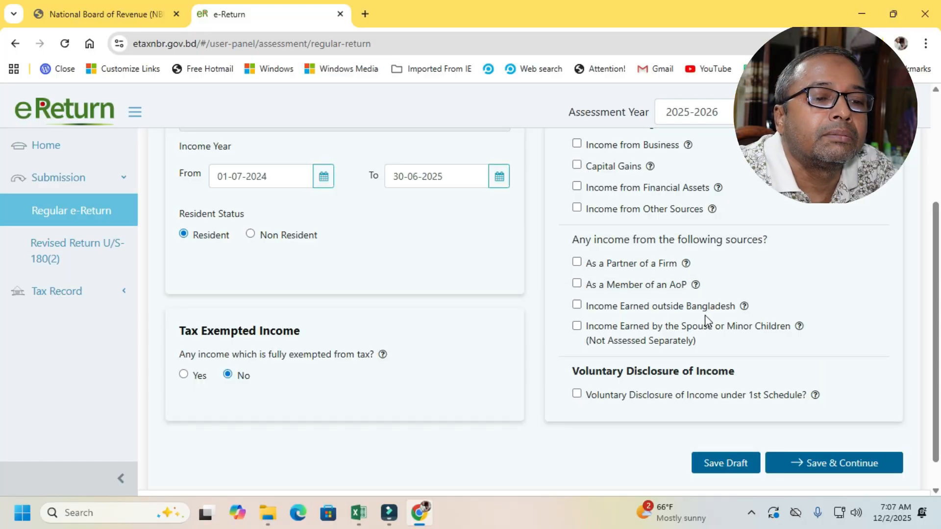
{"action": "mouse_move", "coordinate": [744, 311]}
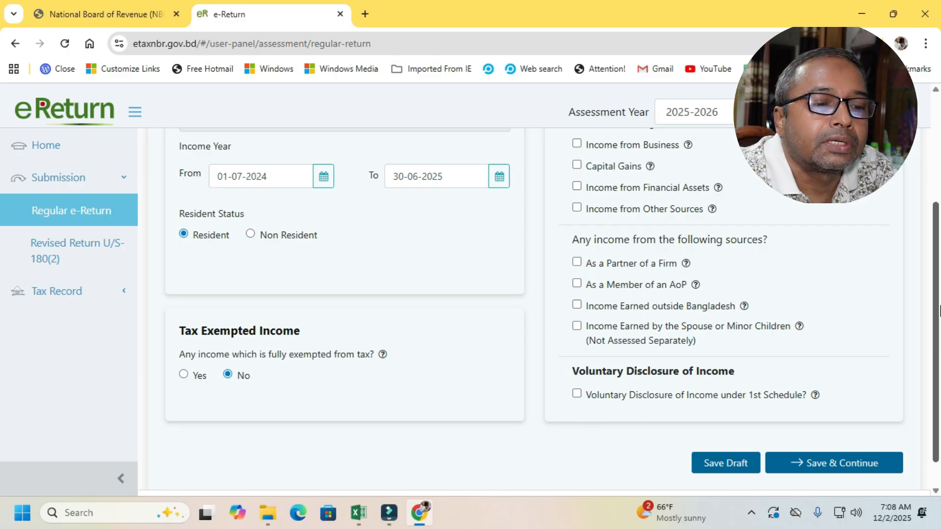
{"action": "scroll", "coordinate": [934, 330], "scroll_direction": "down", "scroll_amount": 1}
{"action": "left_click_drag", "start_coordinate": [932, 326], "coordinate": [937, 218]}
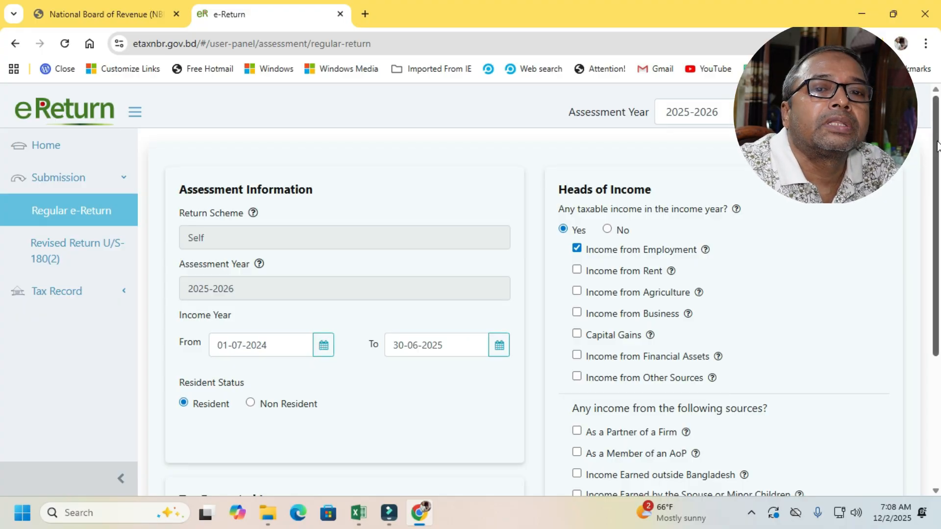
{"action": "left_click_drag", "start_coordinate": [937, 145], "coordinate": [938, 264]}
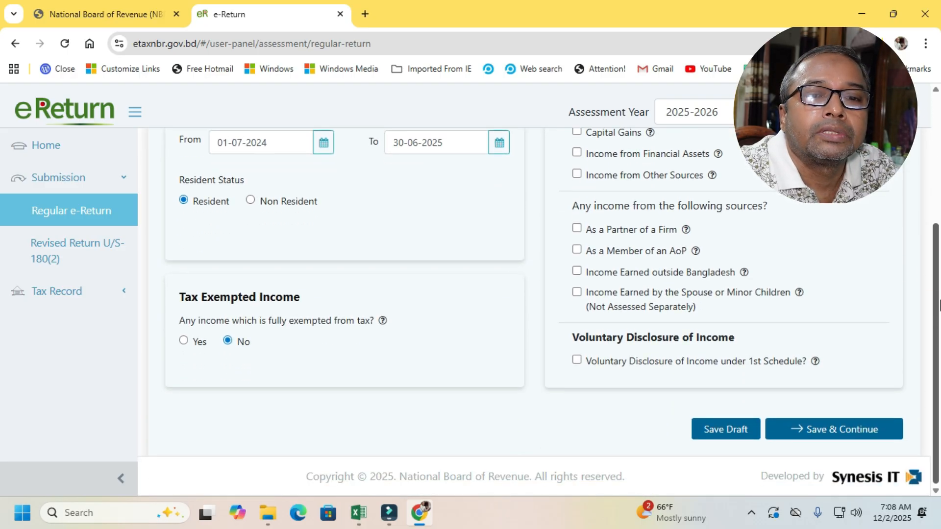
{"action": "left_click", "coordinate": [887, 431]}
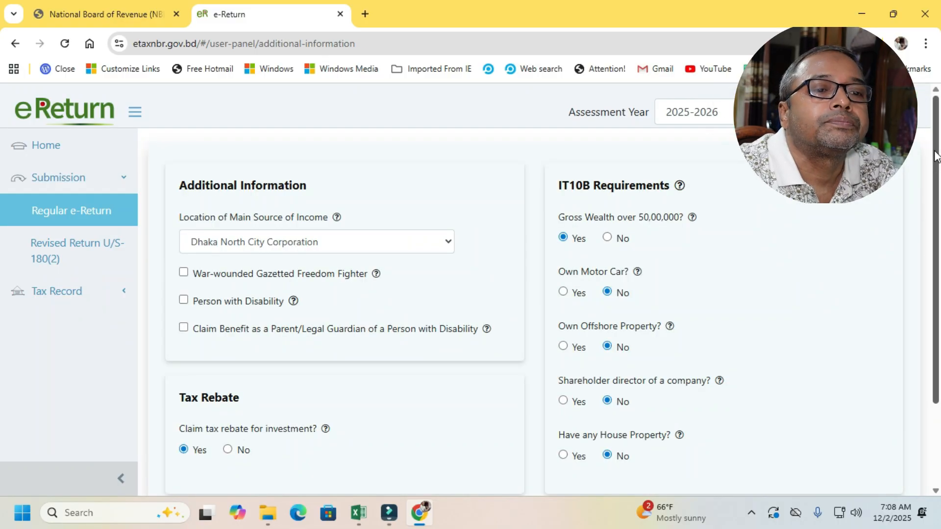
- Choose Dhaka North City Corporation as the location of the main source of income
{"action": "scroll", "coordinate": [936, 139], "scroll_direction": "down", "scroll_amount": 1}
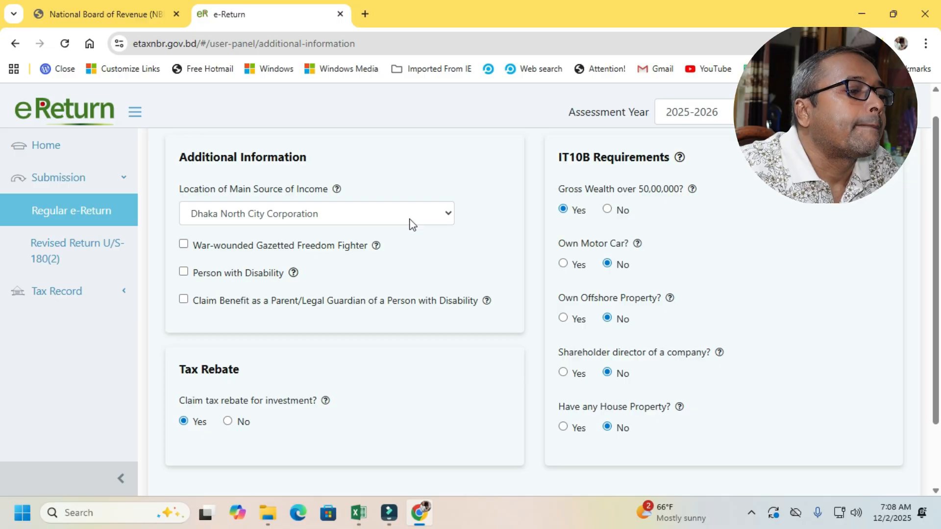
{"action": "left_click", "coordinate": [443, 219]}
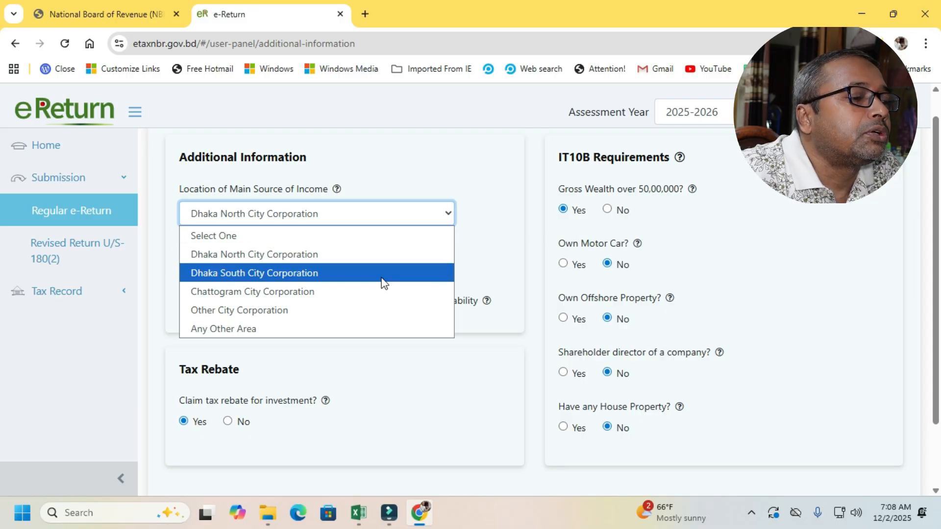
{"action": "left_click", "coordinate": [355, 255]}
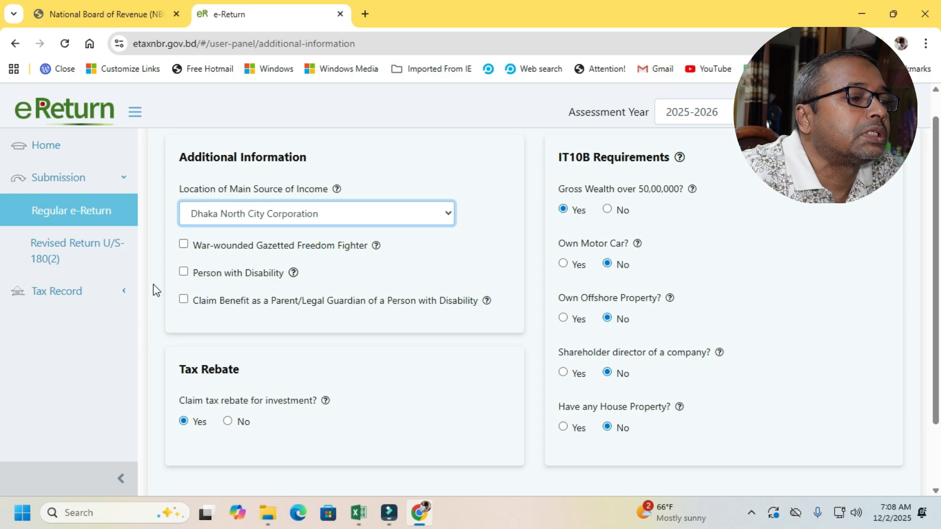
{"action": "left_click", "coordinate": [448, 219]}
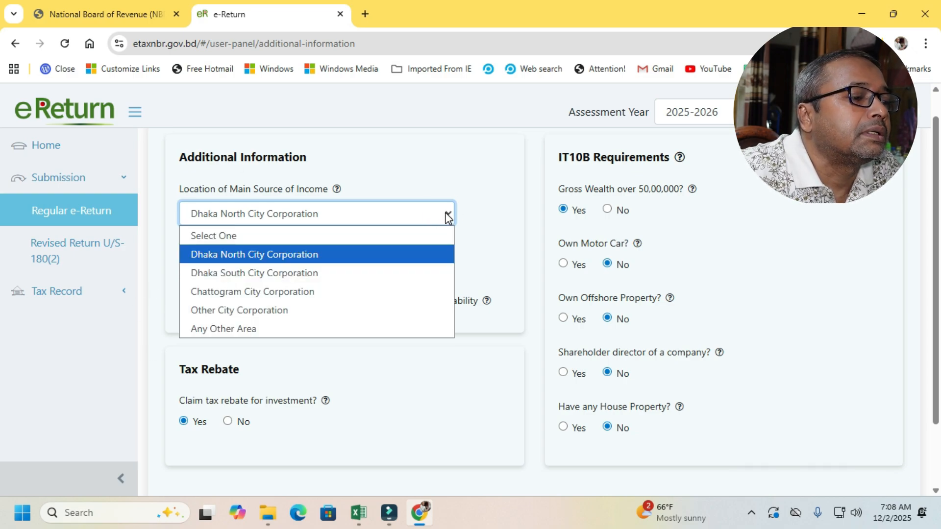
{"action": "left_click", "coordinate": [329, 256]}
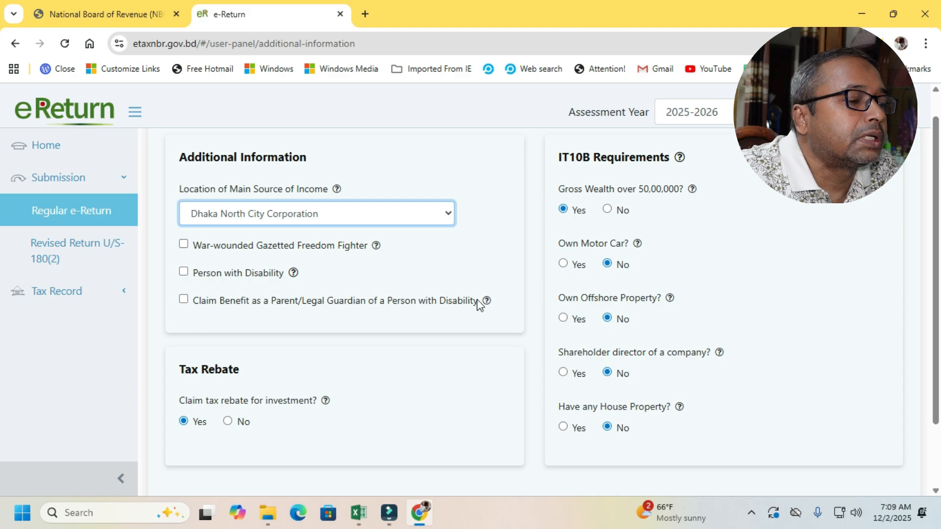
- Check the disability, tax rebate and IT10B answers, and continue to the income details page
{"action": "scroll", "coordinate": [931, 196], "scroll_direction": "down", "scroll_amount": 2}
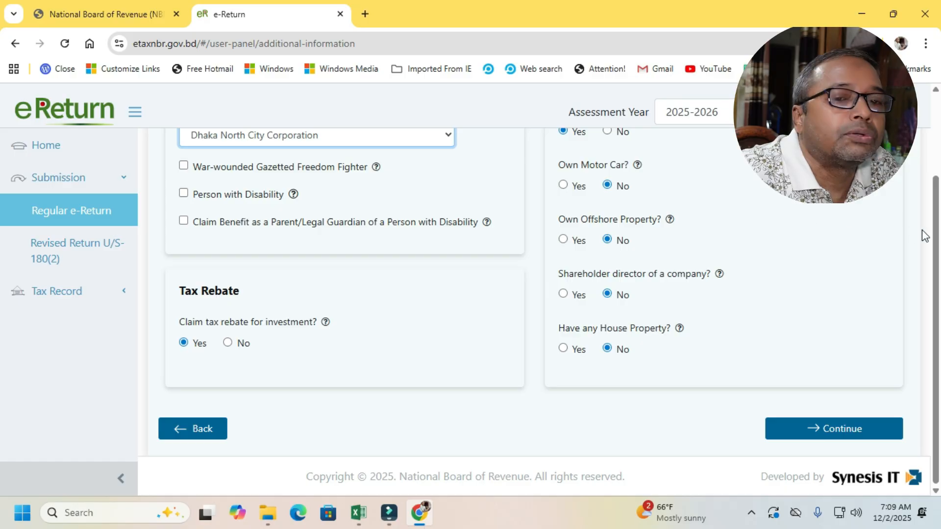
{"action": "left_click_drag", "start_coordinate": [937, 243], "coordinate": [918, 147]}
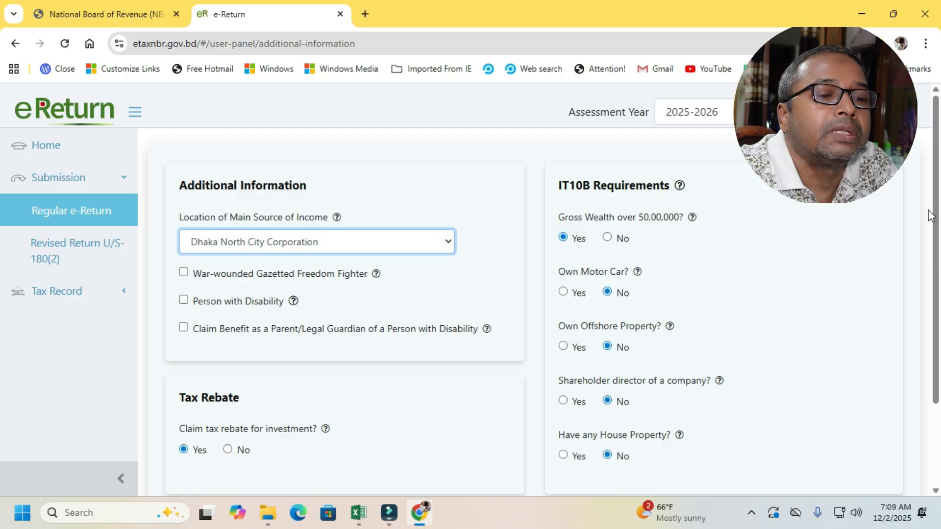
{"action": "left_click_drag", "start_coordinate": [933, 211], "coordinate": [938, 305]}
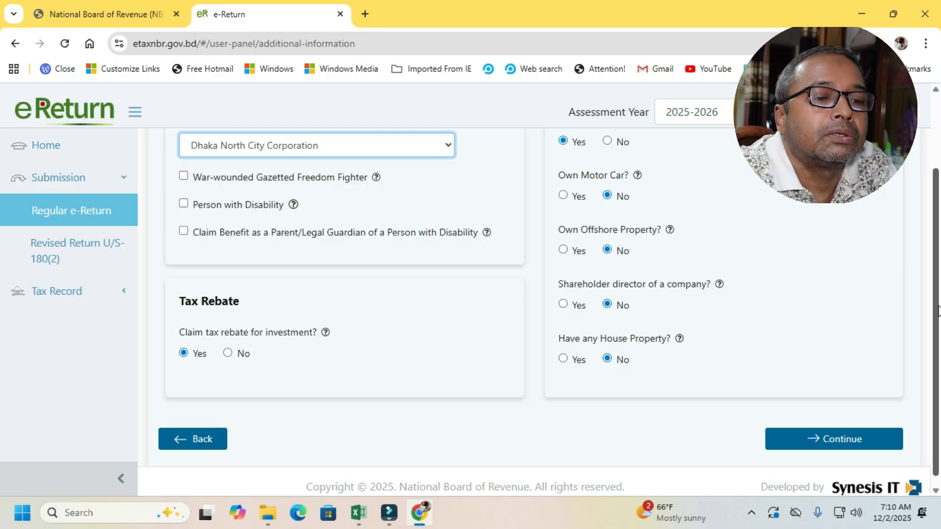
{"action": "scroll", "coordinate": [933, 308], "scroll_direction": "down", "scroll_amount": 2}
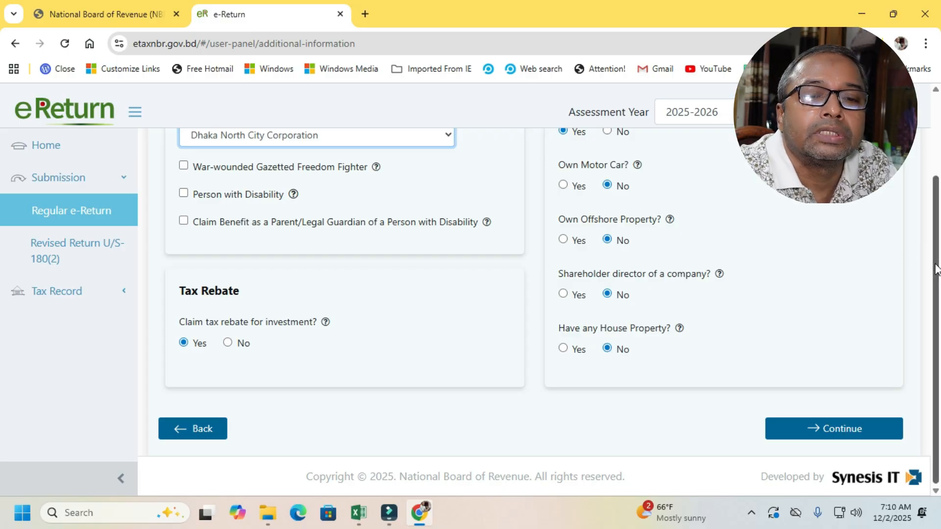
{"action": "left_click_drag", "start_coordinate": [935, 220], "coordinate": [935, 174]}
{"action": "scroll", "coordinate": [936, 174], "scroll_direction": "down", "scroll_amount": 2}
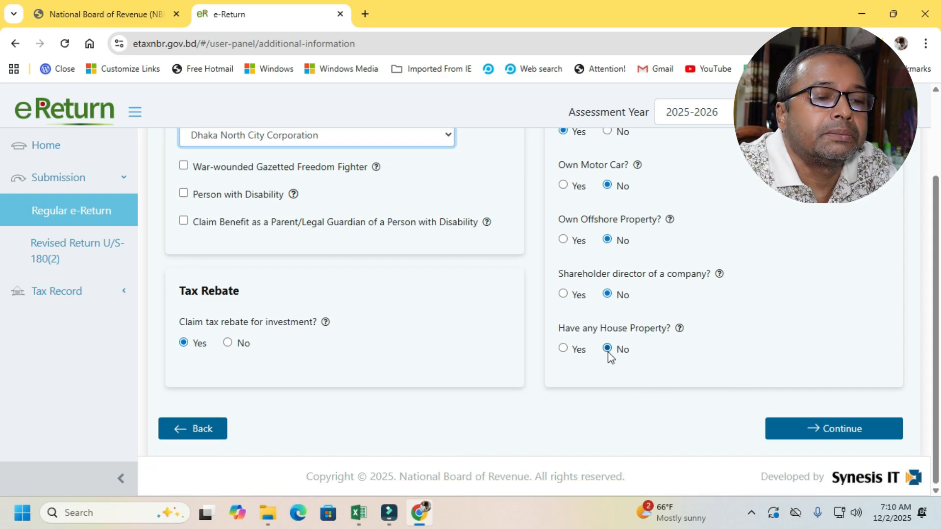
{"action": "left_click", "coordinate": [850, 432]}
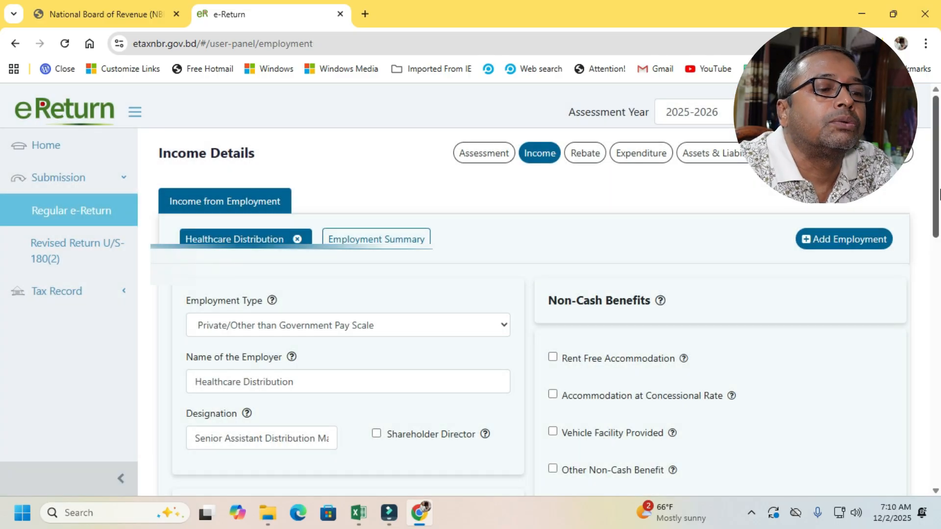
- Choose Private/Other than Government Pay Scale as the employment type and check the employer and designation fields
{"action": "scroll", "coordinate": [446, 241], "scroll_direction": "down", "scroll_amount": 3}
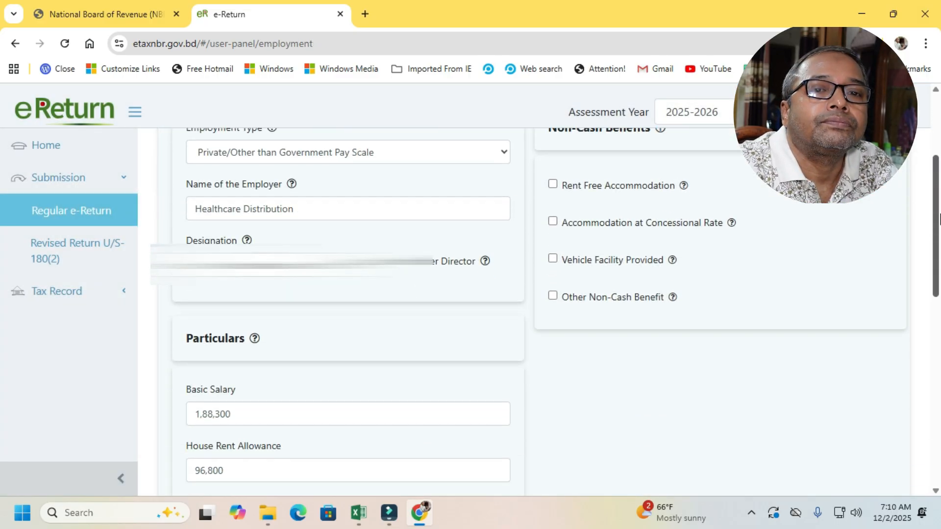
{"action": "scroll", "coordinate": [446, 242], "scroll_direction": "up", "scroll_amount": 1}
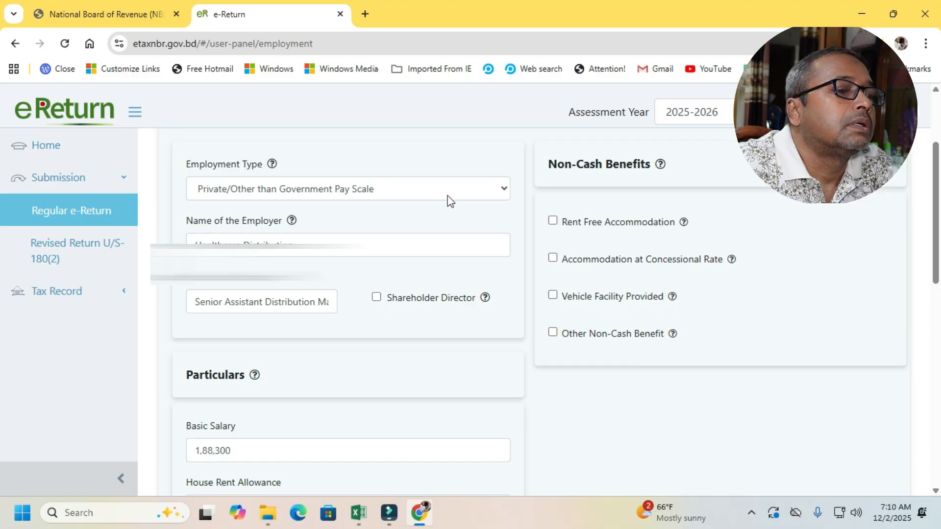
{"action": "left_click", "coordinate": [495, 196]}
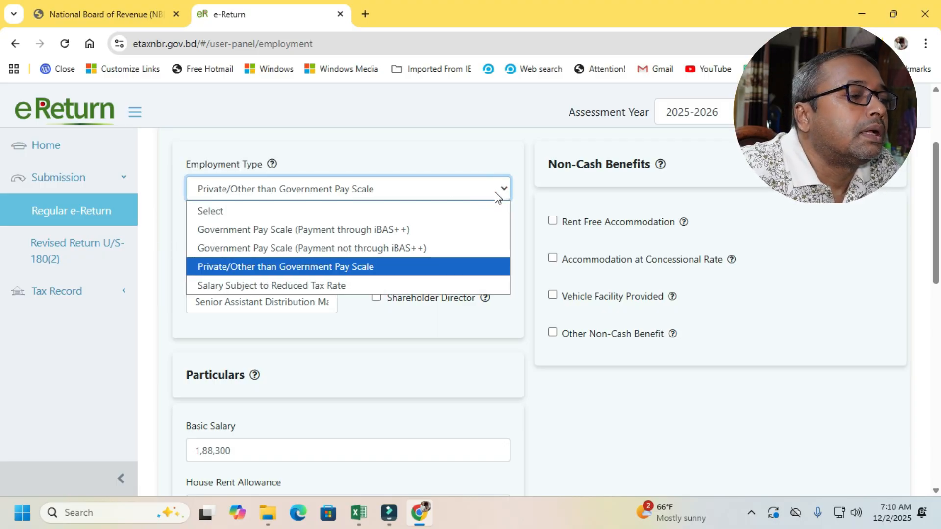
{"action": "left_click", "coordinate": [400, 270]}
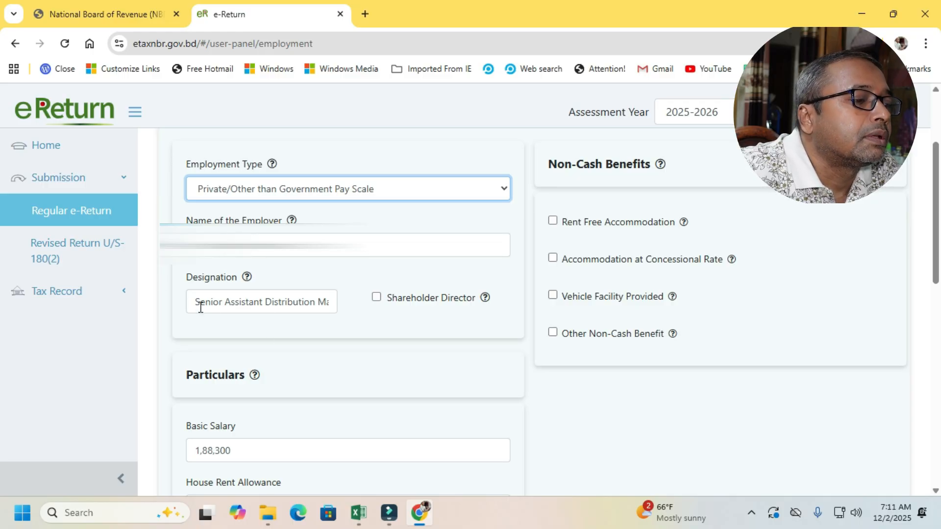
{"action": "left_click", "coordinate": [286, 304]}
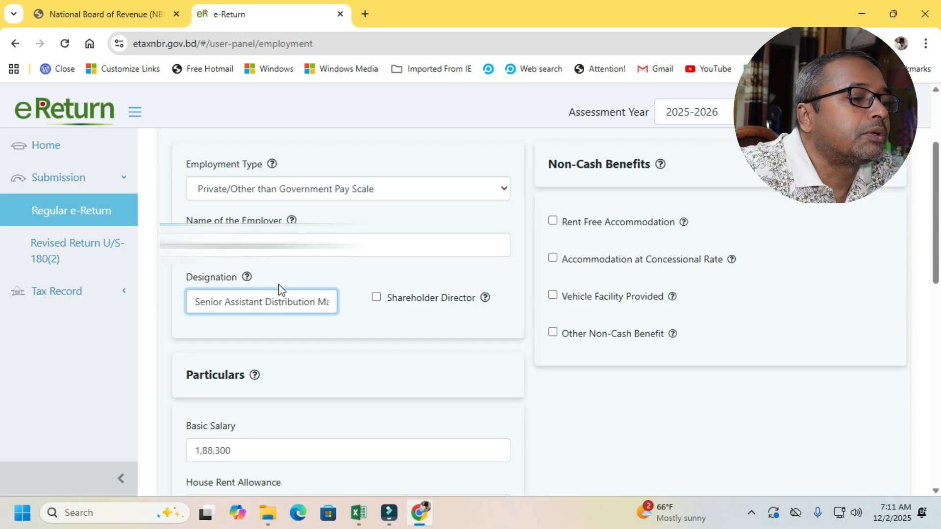
- Compare the salary particulars with the non-government salary section of the Excel income return workbook, and return to the e-Return form
{"action": "scroll", "coordinate": [938, 268], "scroll_direction": "down", "scroll_amount": 3}
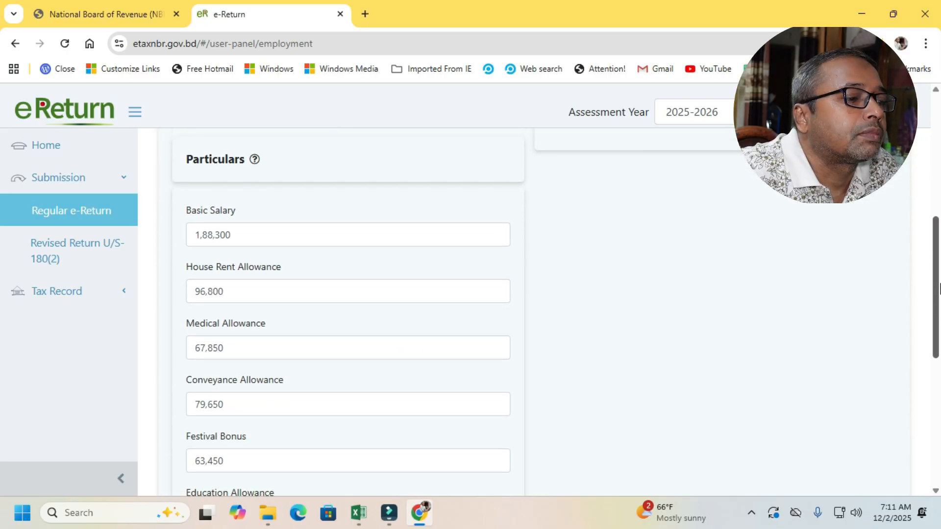
{"action": "left_click", "coordinate": [279, 237]}
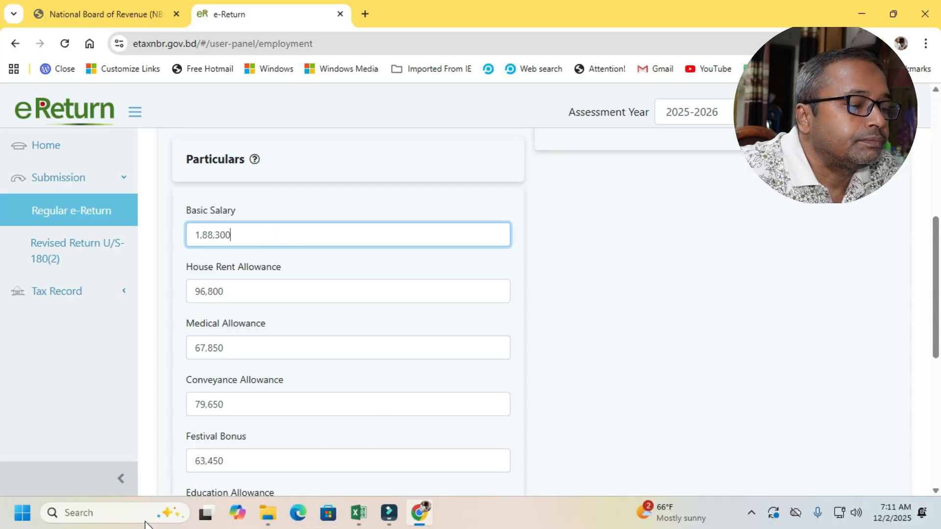
{"action": "left_click", "coordinate": [359, 512]}
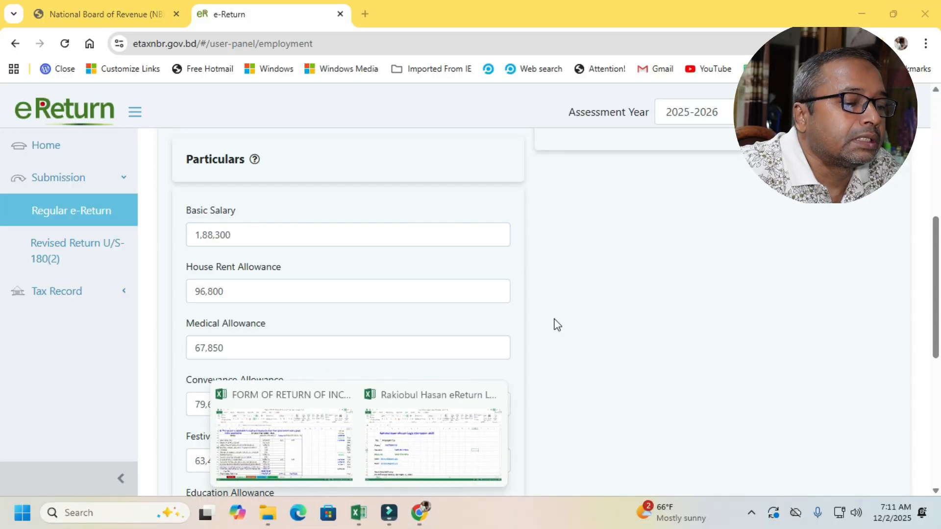
{"action": "left_click", "coordinate": [290, 447]}
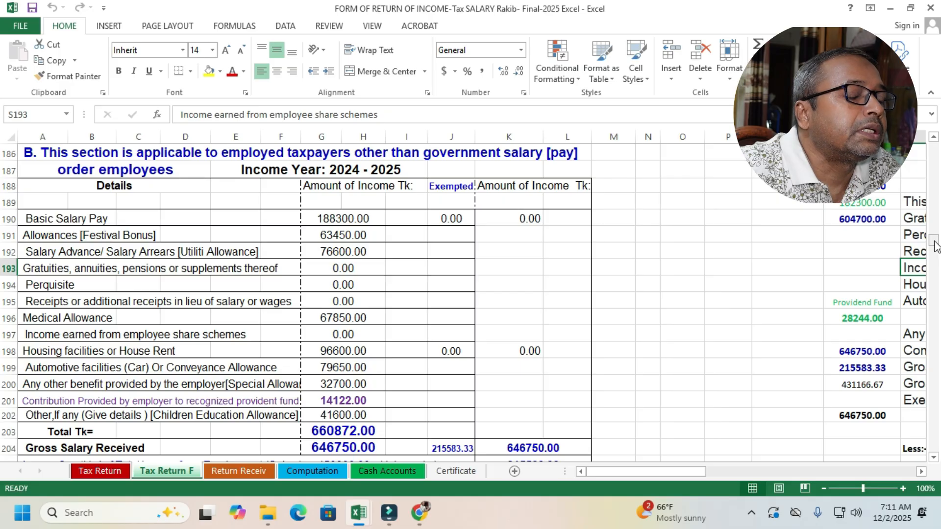
{"action": "left_click_drag", "start_coordinate": [935, 245], "coordinate": [937, 248]}
{"action": "left_click", "coordinate": [890, 8]}
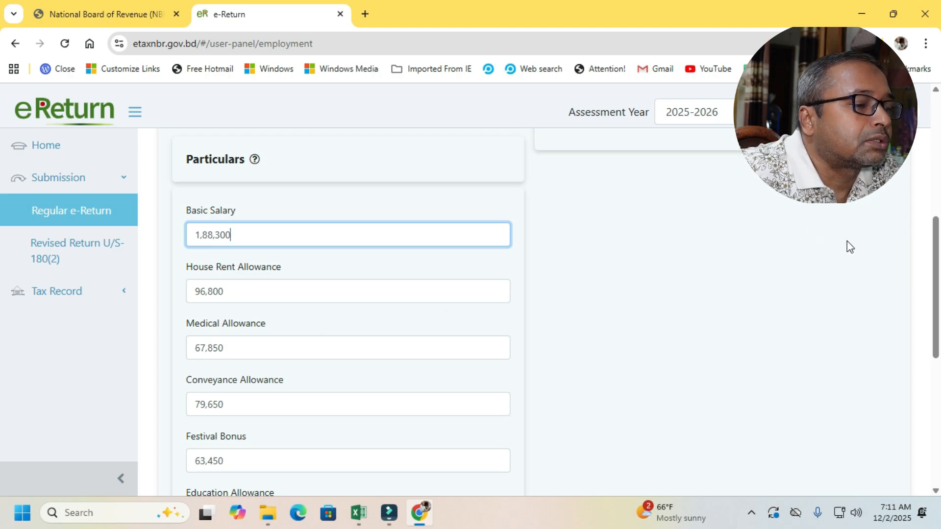
- Review the remaining salary particulars, from the medical allowance down to the other allowances
{"action": "left_click_drag", "start_coordinate": [935, 222], "coordinate": [935, 277]}
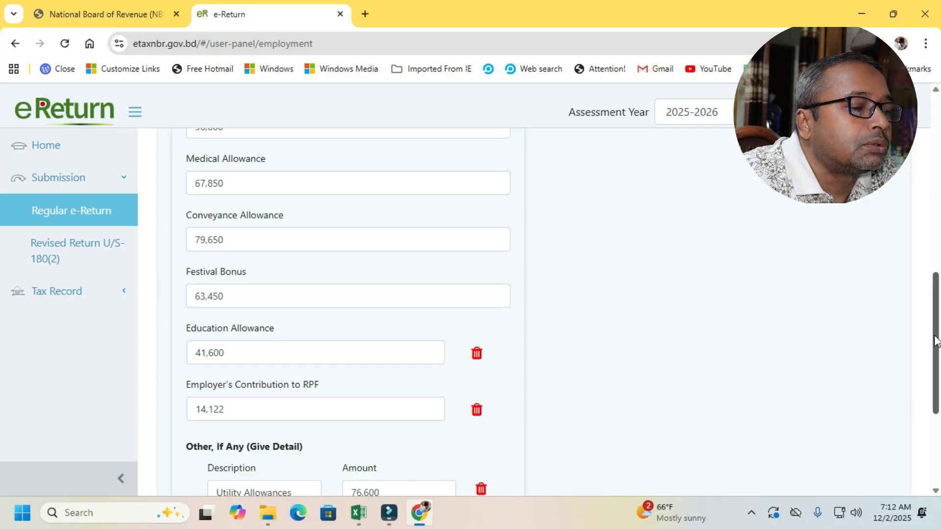
{"action": "scroll", "coordinate": [931, 343], "scroll_direction": "down", "scroll_amount": 3}
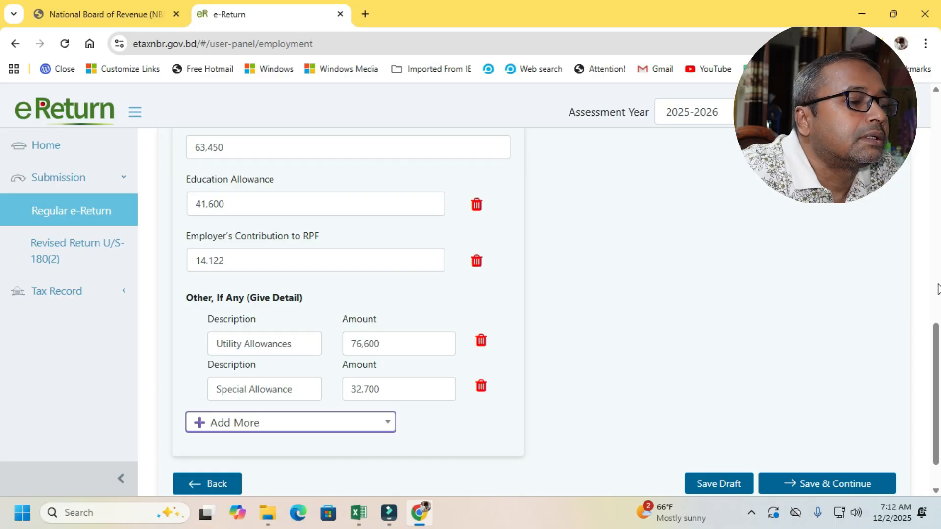
{"action": "scroll", "coordinate": [936, 339], "scroll_direction": "down", "scroll_amount": 1}
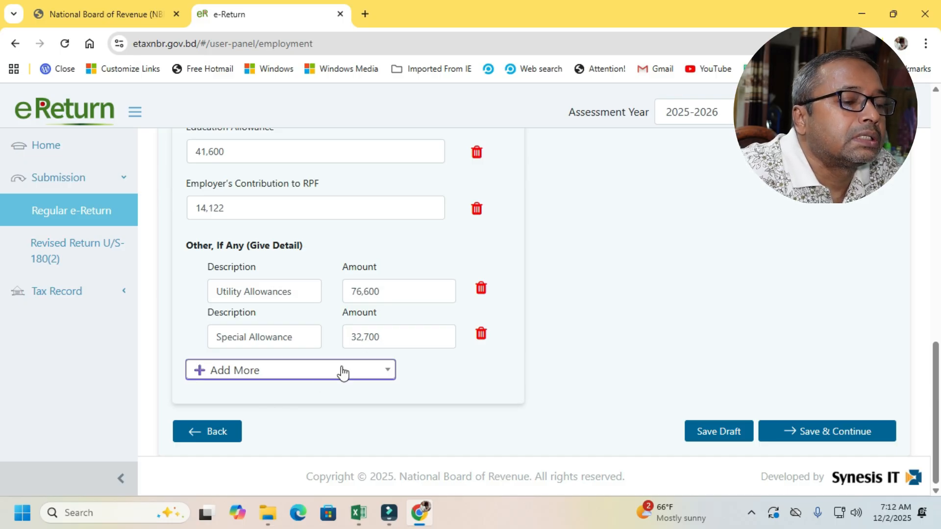
- Look through the additional salary items and add another Other, If Any (Give Detail) row
{"action": "left_click", "coordinate": [227, 373]}
{"action": "scroll", "coordinate": [392, 254], "scroll_direction": "down", "scroll_amount": 2}
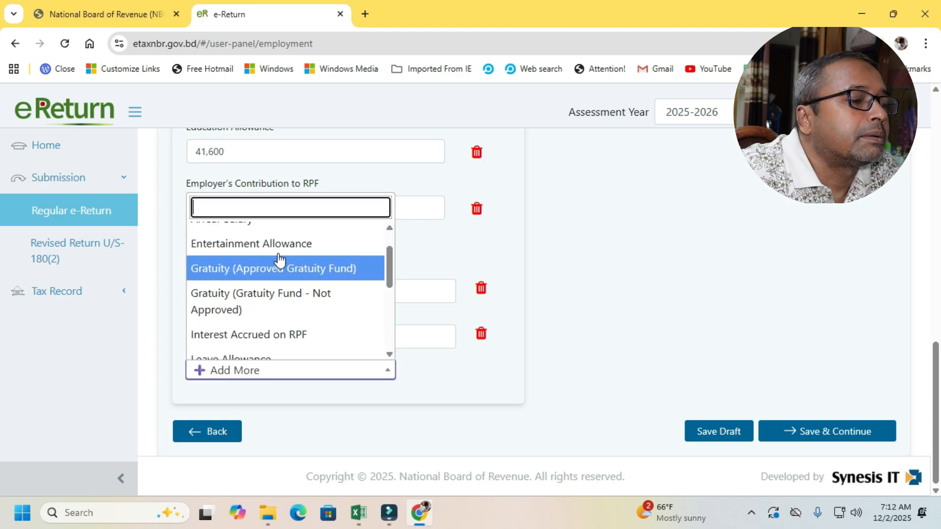
{"action": "scroll", "coordinate": [391, 268], "scroll_direction": "down", "scroll_amount": 2}
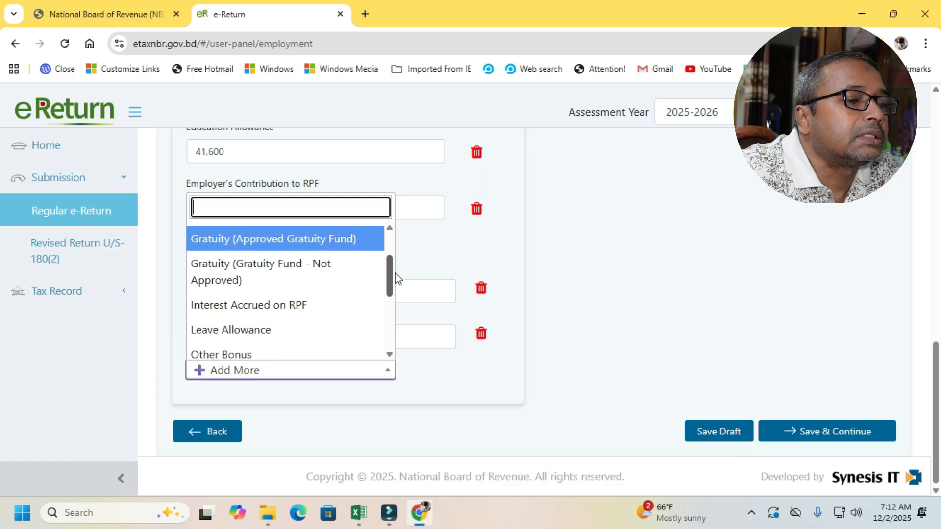
{"action": "left_click", "coordinate": [393, 271]}
{"action": "left_click_drag", "start_coordinate": [393, 271], "coordinate": [415, 330]}
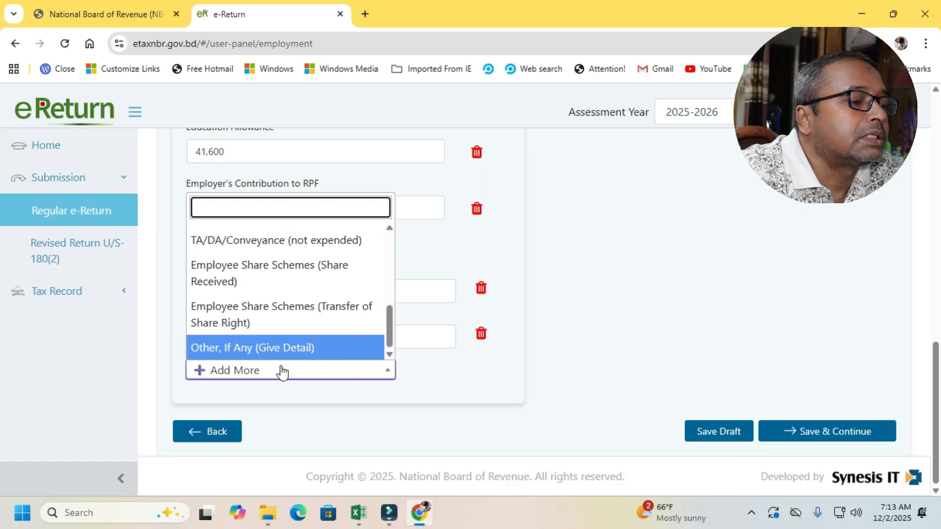
{"action": "left_click", "coordinate": [241, 347]}
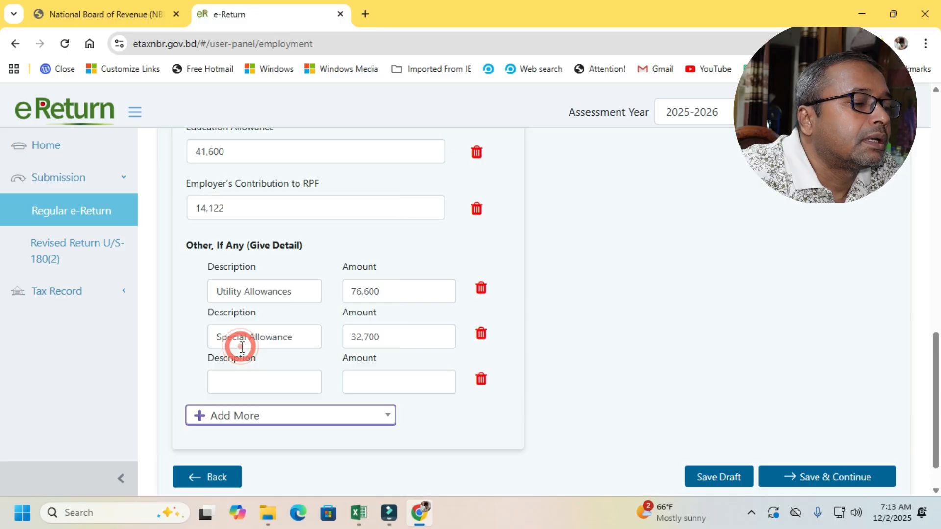
- Inspect the blank row's description and amount fields, and delete that row from the other allowances
{"action": "left_click", "coordinate": [246, 382]}
{"action": "left_click", "coordinate": [363, 374]}
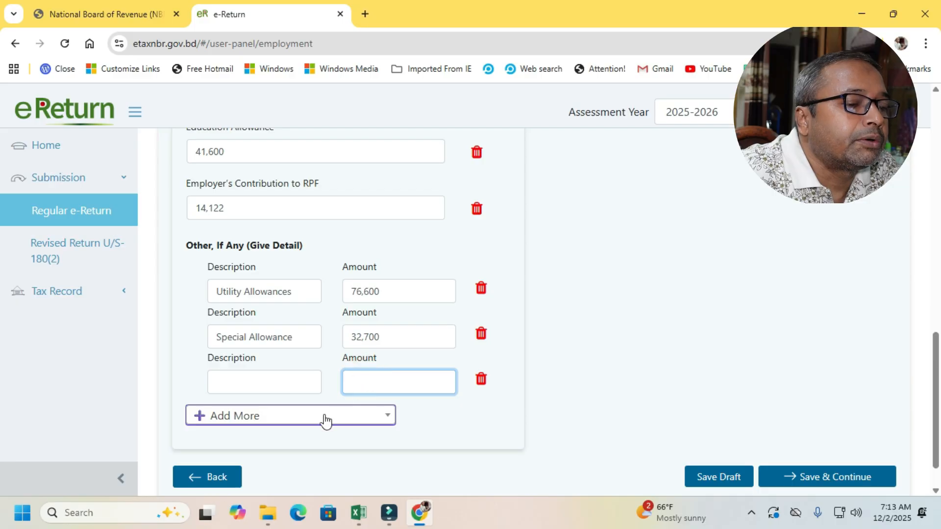
{"action": "left_click", "coordinate": [275, 384]}
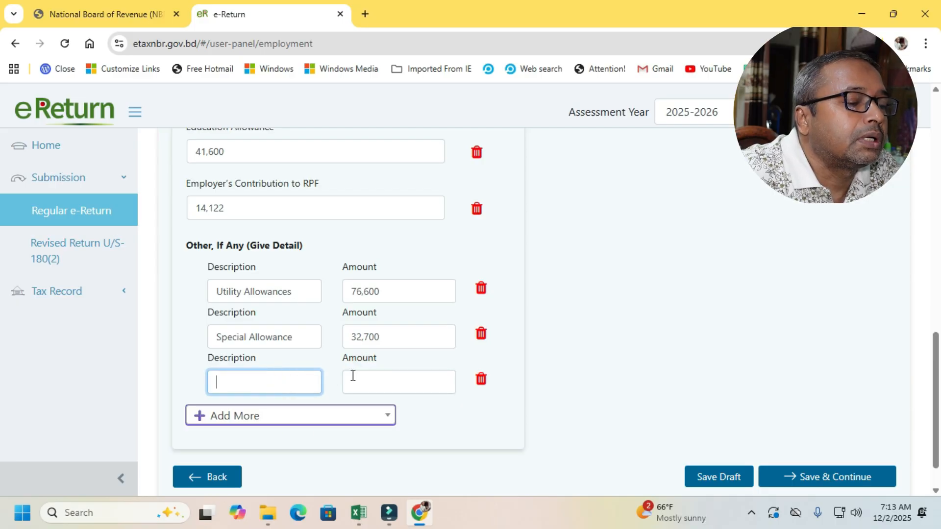
{"action": "left_click", "coordinate": [481, 379]}
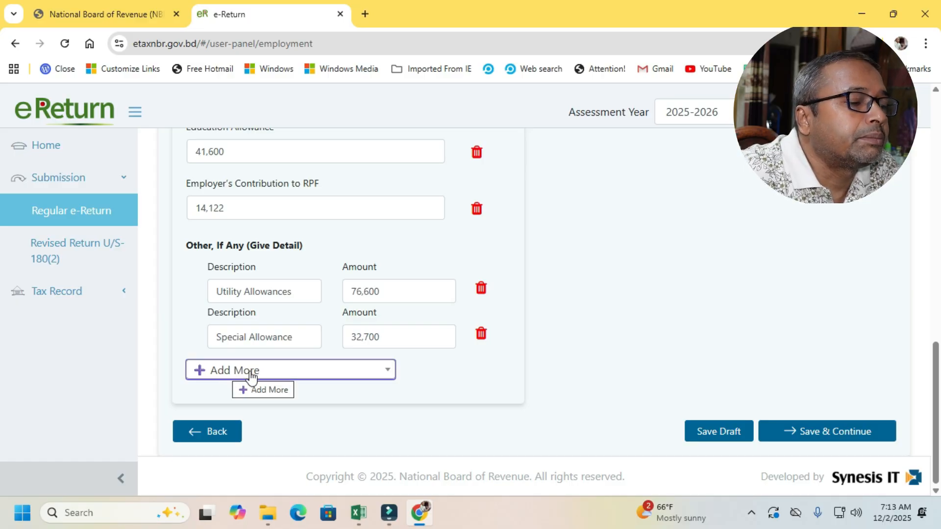
- Try the Rent Free Accommodation option under Non-Cash Benefits and clear it again
{"action": "left_click_drag", "start_coordinate": [936, 371], "coordinate": [937, 145]}
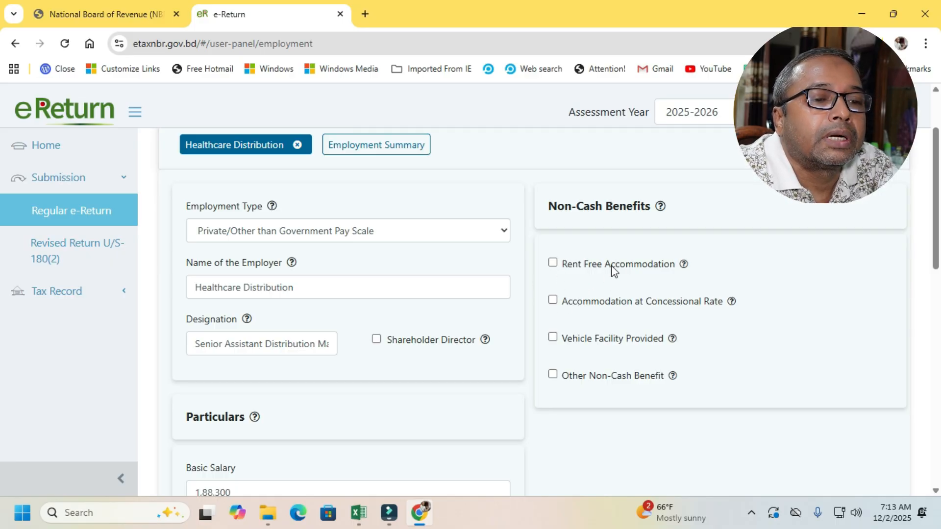
{"action": "left_click", "coordinate": [553, 265]}
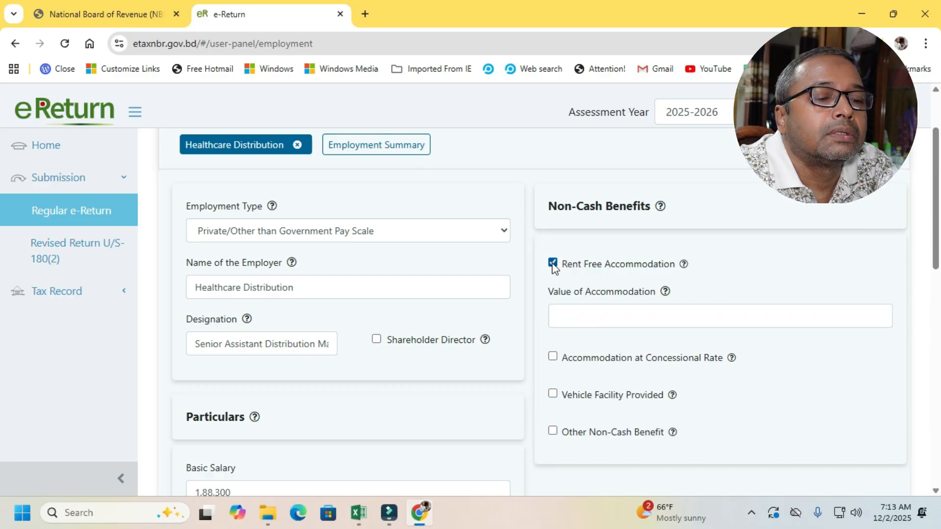
{"action": "left_click", "coordinate": [553, 264]}
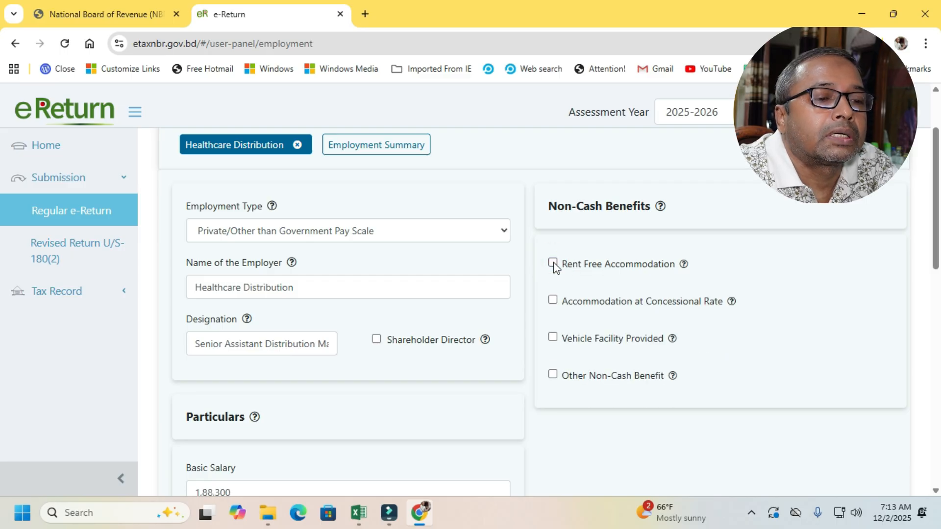
- Try the Accommodation at Concessional Rate and Other Non-Cash Benefit options under Non-Cash Benefits, clearing each one again
{"action": "left_click", "coordinate": [552, 300]}
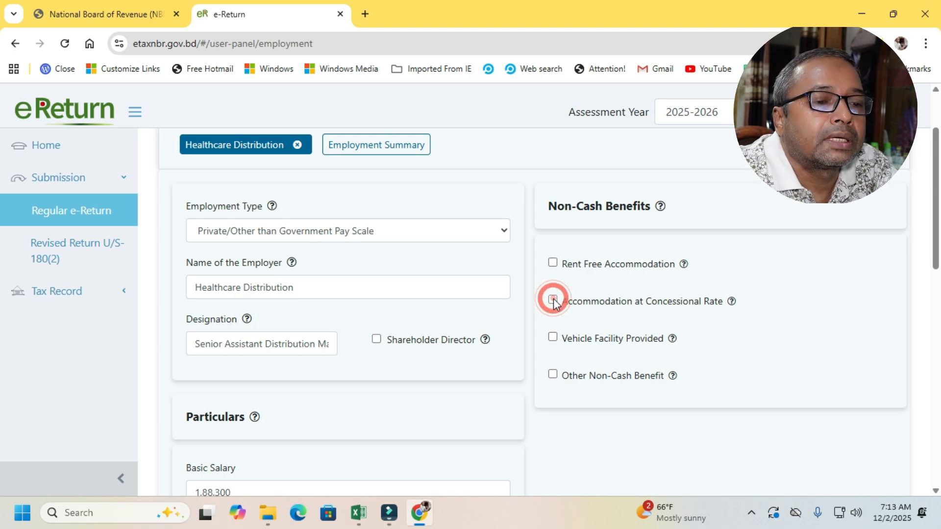
{"action": "left_click", "coordinate": [553, 301]}
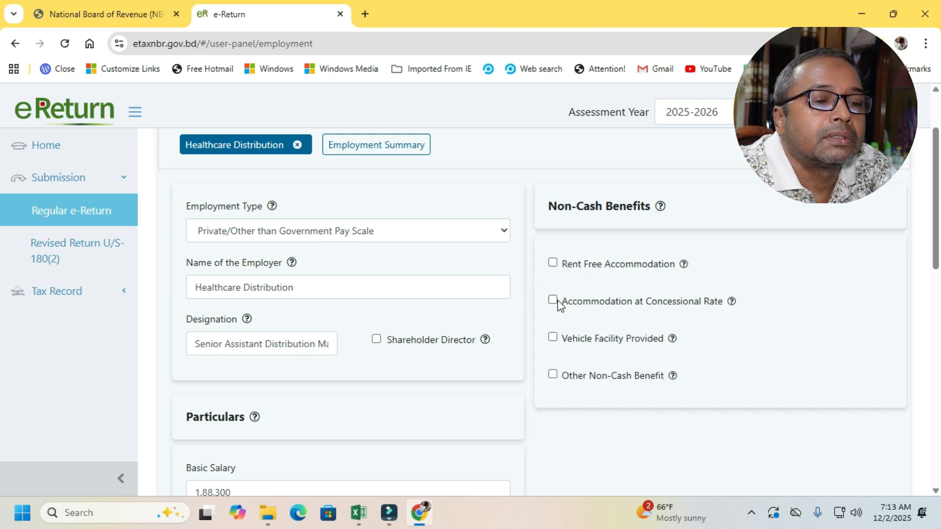
{"action": "left_click", "coordinate": [553, 301]}
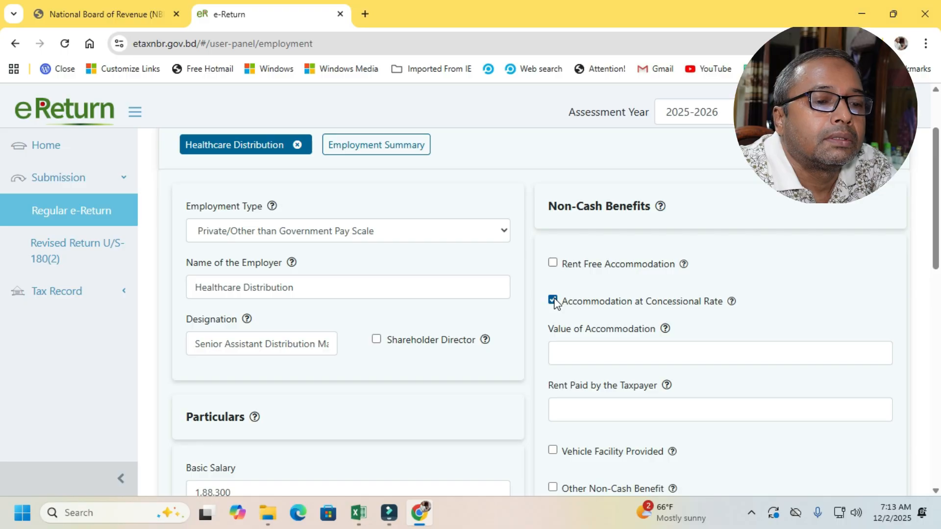
{"action": "left_click", "coordinate": [552, 300]}
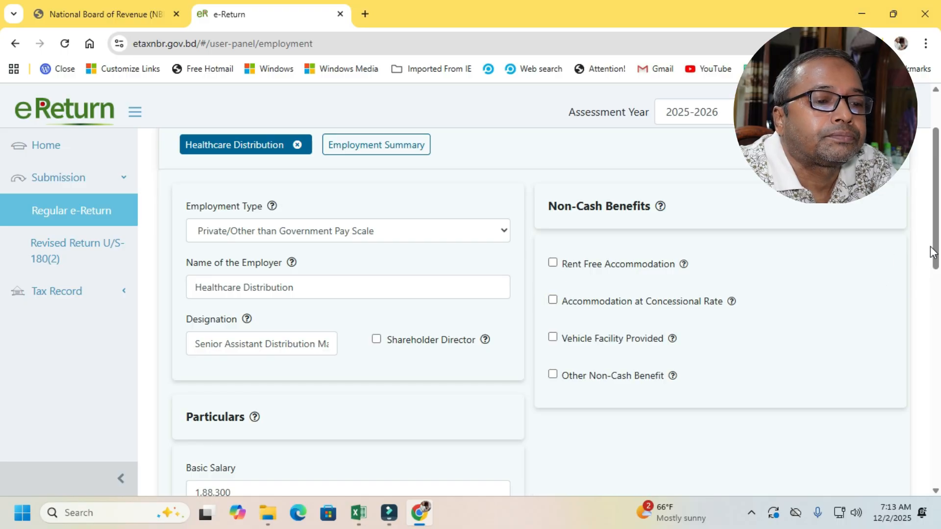
{"action": "left_click_drag", "start_coordinate": [938, 253], "coordinate": [940, 303]}
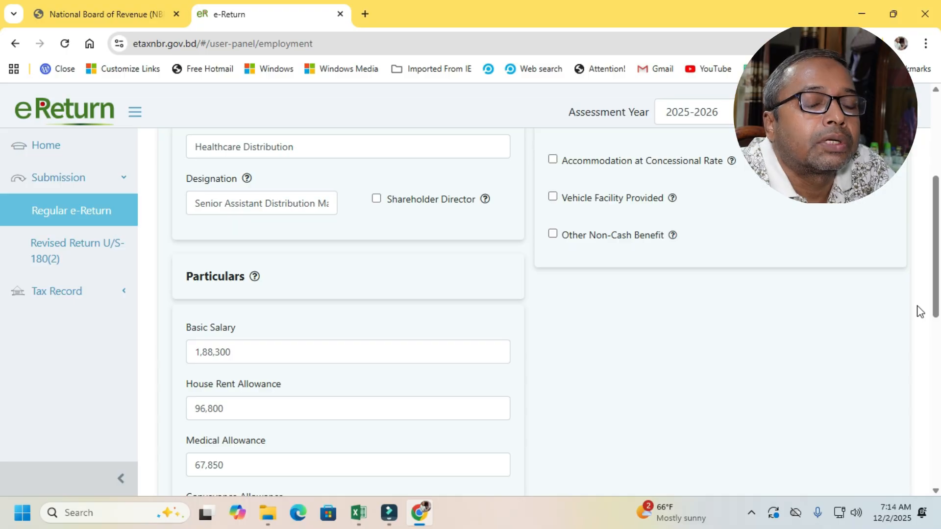
{"action": "left_click", "coordinate": [553, 235]}
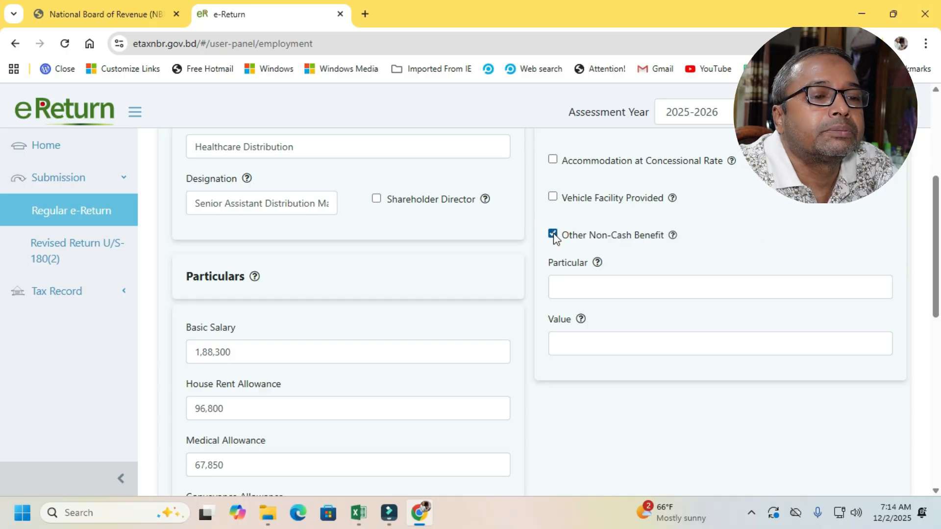
{"action": "left_click", "coordinate": [554, 235]}
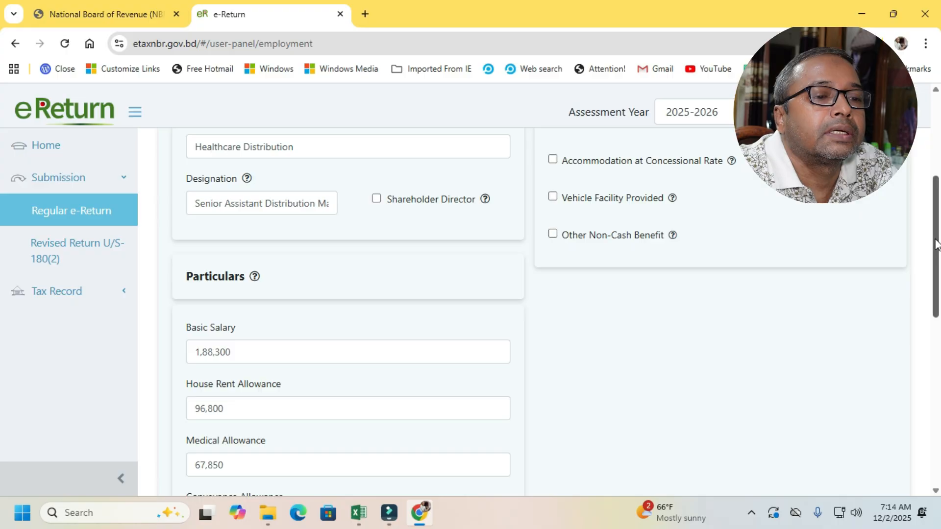
- Save the employment income details and continue to the Rebate section
{"action": "mouse_move", "coordinate": [936, 241]}
{"action": "left_mouse_down"}
{"action": "mouse_move", "coordinate": [936, 220]}
{"action": "mouse_move", "coordinate": [938, 236]}
{"action": "left_mouse_up"}
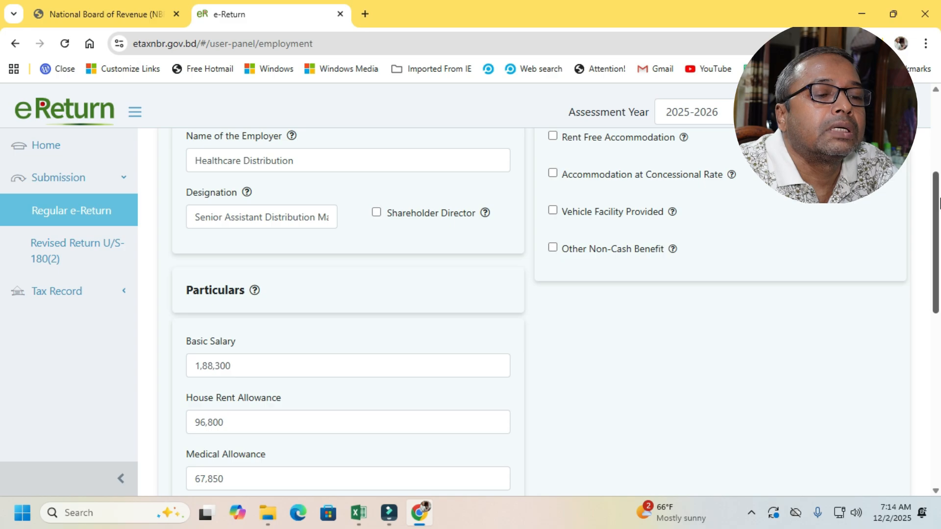
{"action": "left_click_drag", "start_coordinate": [938, 201], "coordinate": [923, 368]}
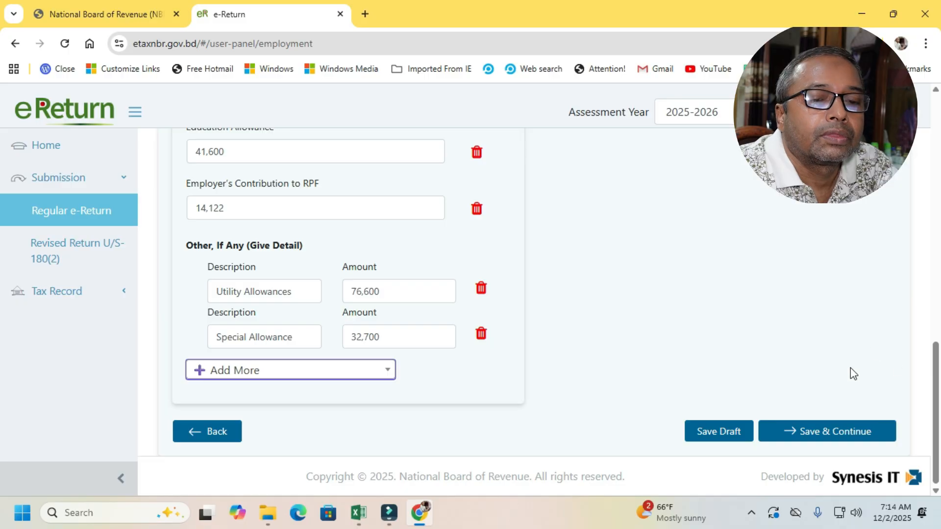
{"action": "left_click", "coordinate": [860, 431]}
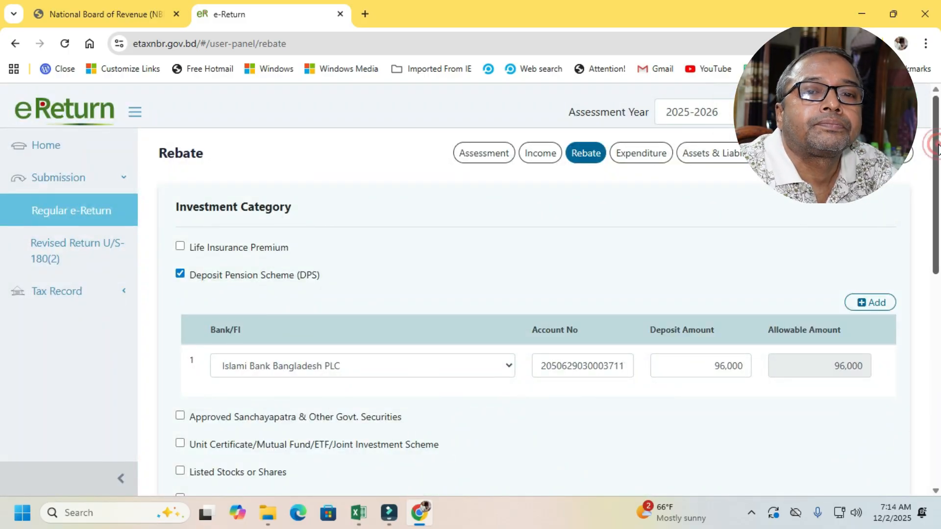
- Try the Life Insurance Premium investment category to see its policy fields and clear it again
{"action": "left_click_drag", "start_coordinate": [938, 148], "coordinate": [938, 154]}
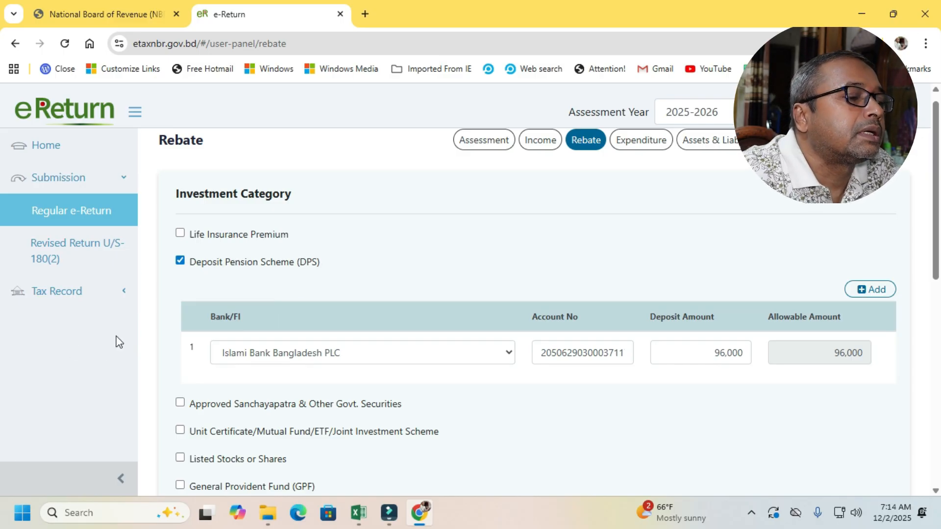
{"action": "left_click", "coordinate": [181, 234]}
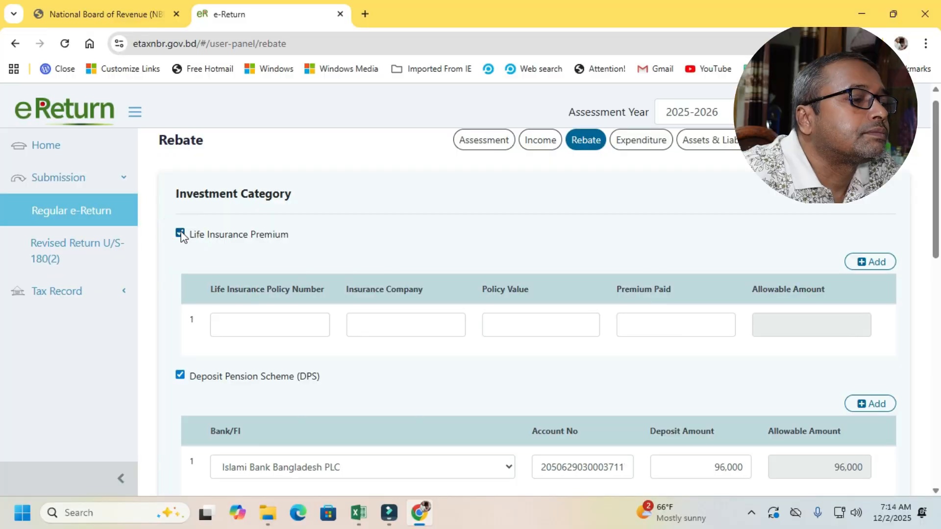
{"action": "left_click", "coordinate": [181, 234]}
{"action": "left_click", "coordinate": [181, 233]}
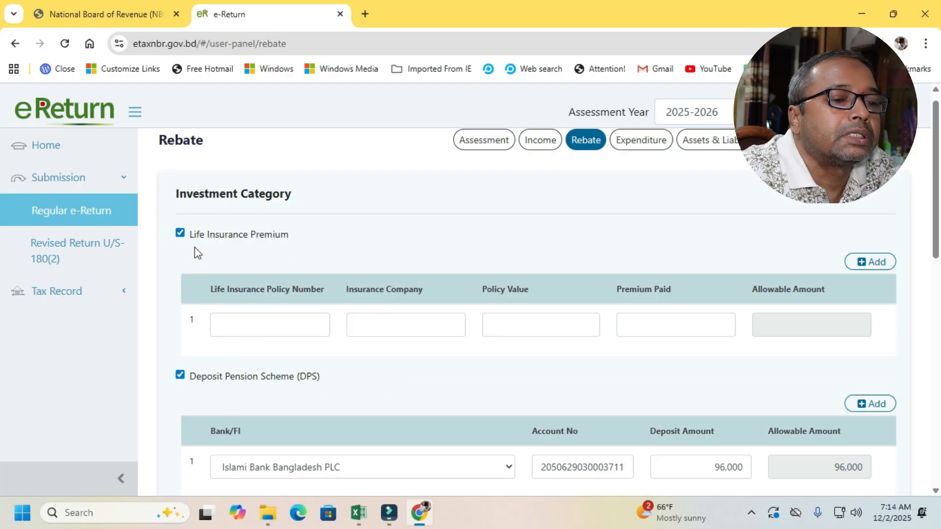
{"action": "left_click", "coordinate": [180, 234]}
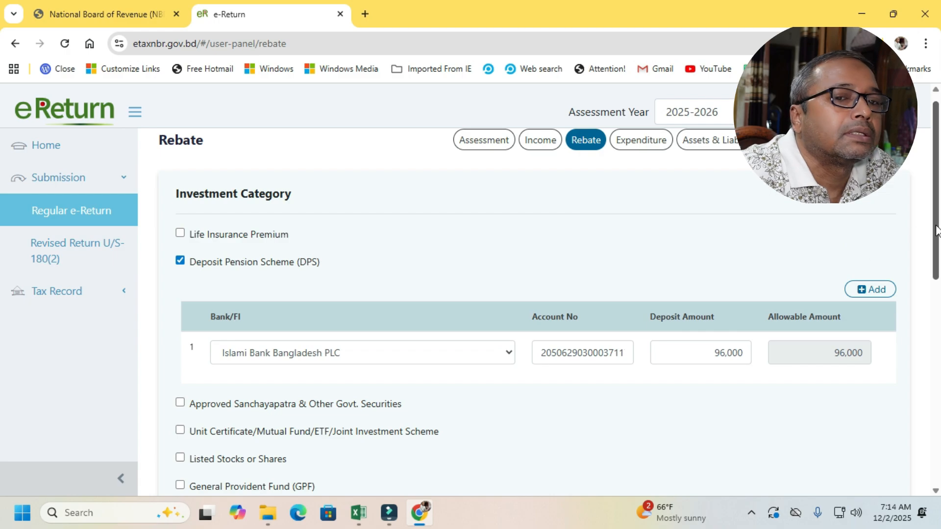
- Inspect the Deposit Pension Scheme entry, including its list of banks, account number and deposit amount fields
{"action": "left_click_drag", "start_coordinate": [937, 238], "coordinate": [939, 294]}
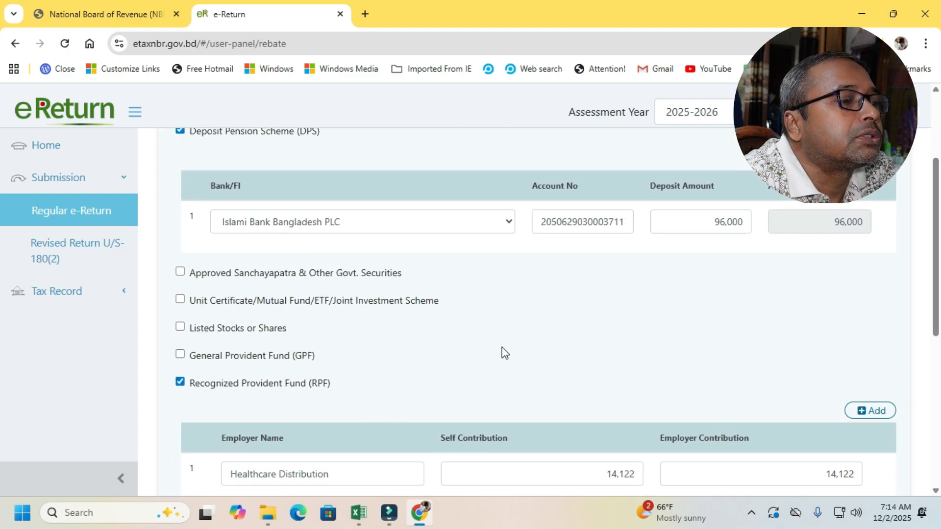
{"action": "left_click_drag", "start_coordinate": [935, 212], "coordinate": [935, 203]}
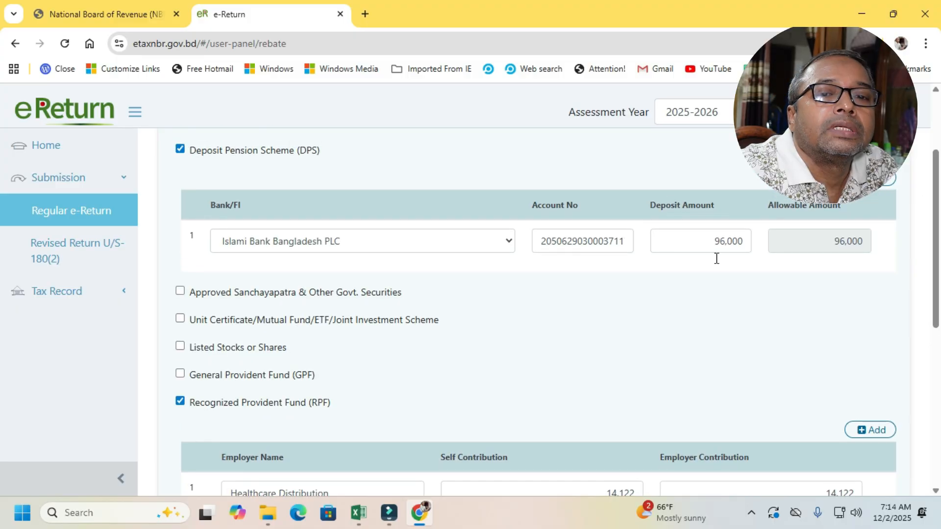
{"action": "left_click", "coordinate": [496, 245]}
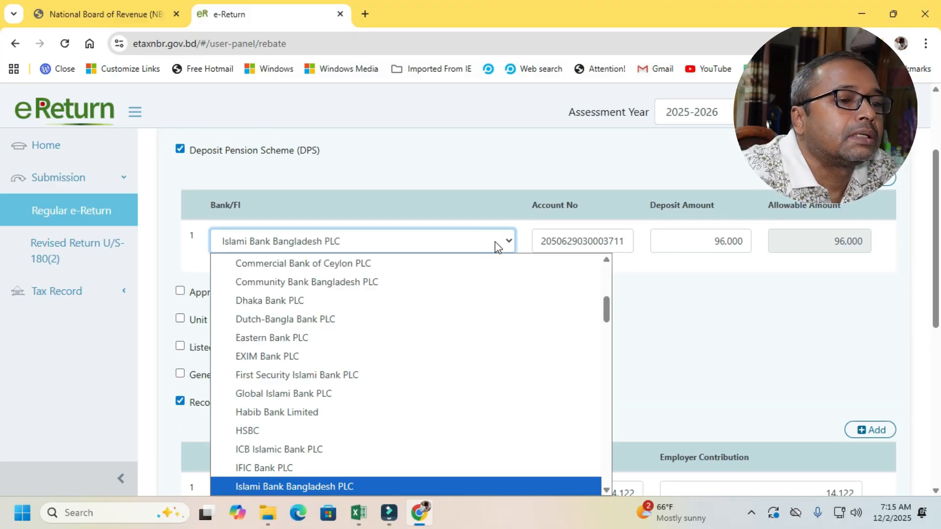
{"action": "left_click", "coordinate": [495, 245]}
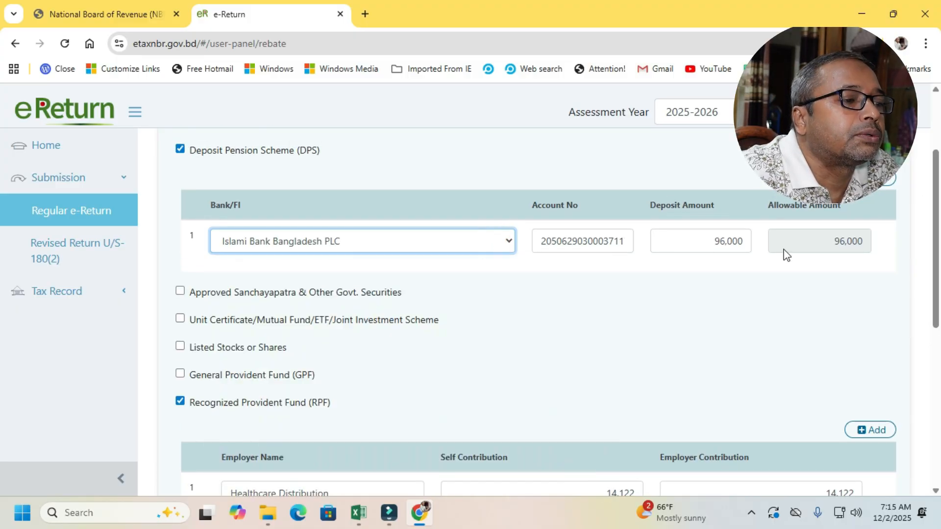
{"action": "left_click", "coordinate": [586, 242]}
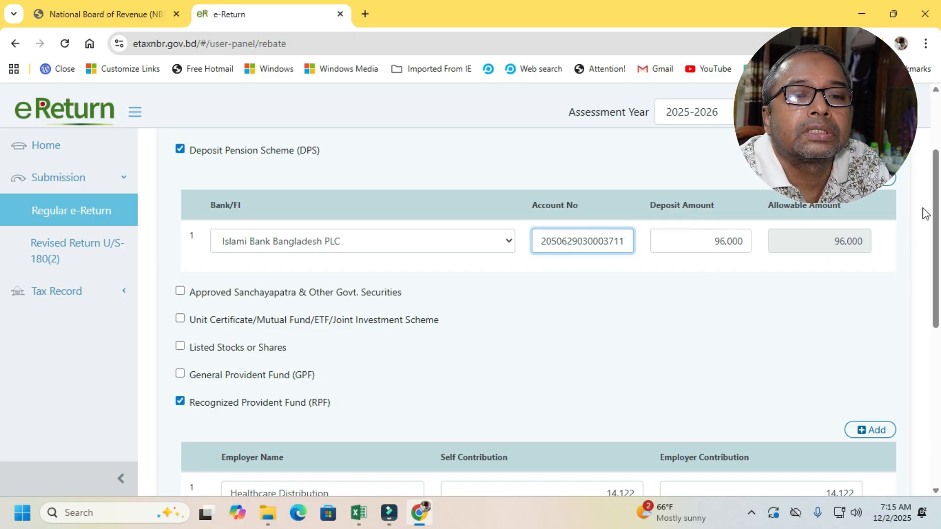
- Try the Approved Sanchayapatra & Other Govt. Securities investment category and clear it again
{"action": "scroll", "coordinate": [935, 212], "scroll_direction": "down", "scroll_amount": 1}
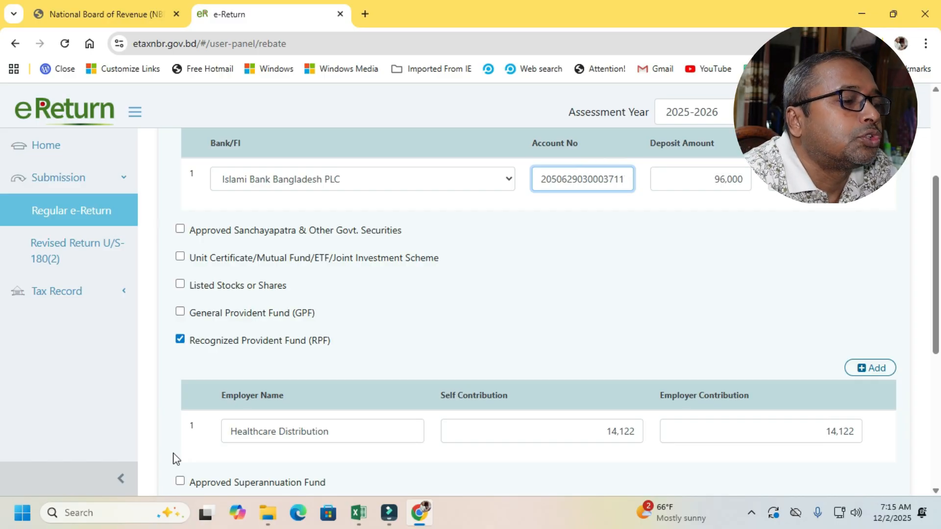
{"action": "left_click", "coordinate": [180, 229]}
{"action": "left_click", "coordinate": [180, 229]}
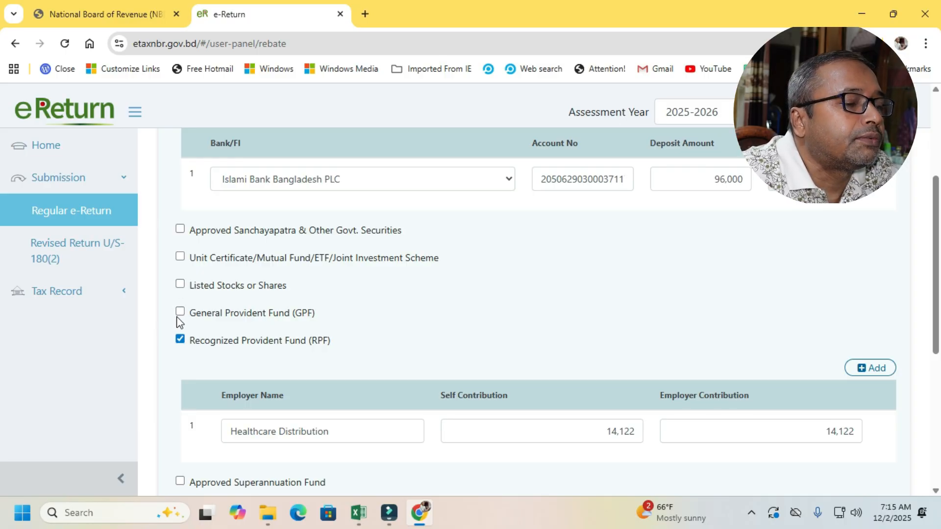
- Review the Recognized Provident Fund self and employer contributions, the remaining investment categories and the investment totals
{"action": "left_click_drag", "start_coordinate": [934, 225], "coordinate": [939, 285]}
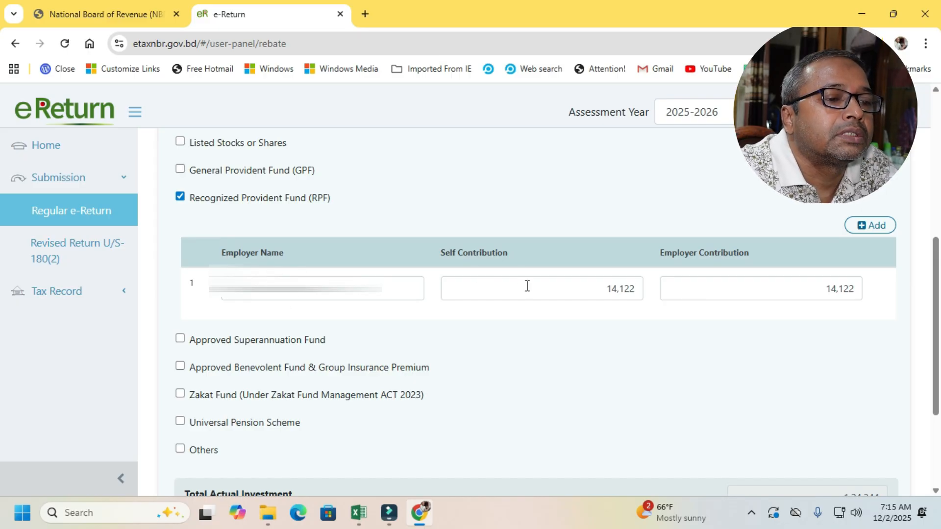
{"action": "left_click", "coordinate": [608, 288]}
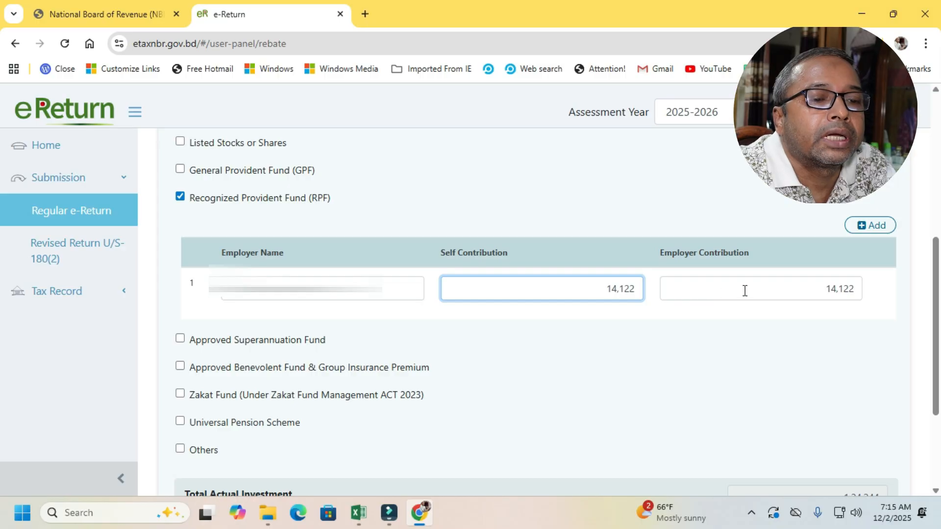
{"action": "left_click_drag", "start_coordinate": [937, 255], "coordinate": [938, 321]}
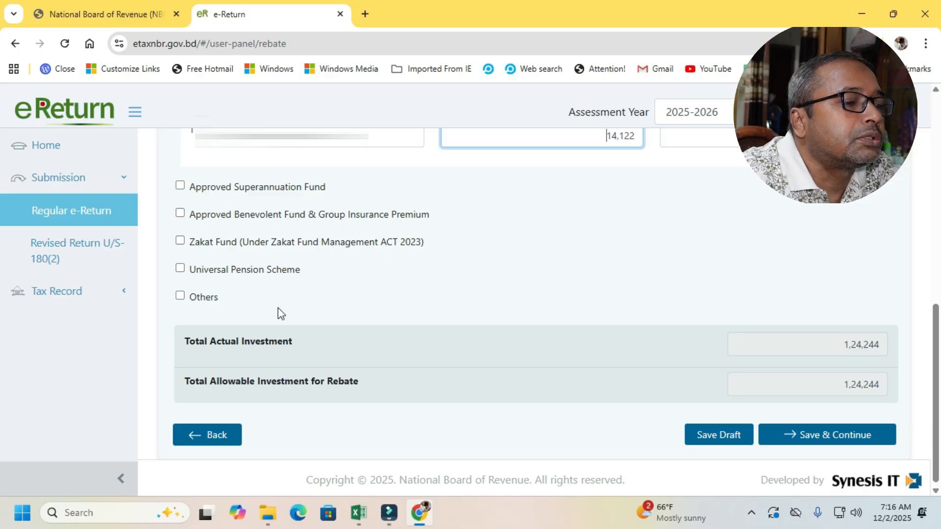
- Save the rebate details and continue to the Expenditure section
{"action": "left_click_drag", "start_coordinate": [939, 347], "coordinate": [939, 348]}
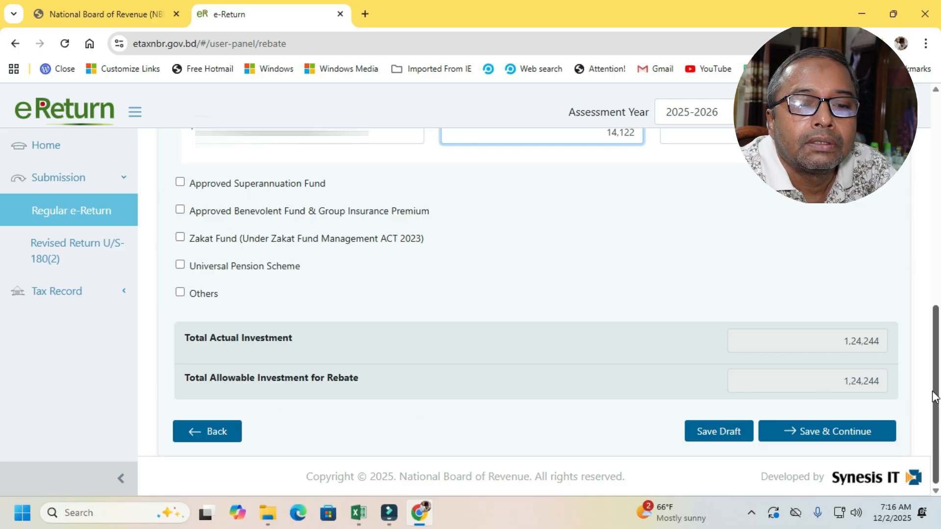
{"action": "mouse_move", "coordinate": [934, 397]}
{"action": "left_mouse_down"}
{"action": "mouse_move", "coordinate": [936, 179]}
{"action": "mouse_move", "coordinate": [936, 387]}
{"action": "left_mouse_up"}
{"action": "left_click", "coordinate": [853, 435]}
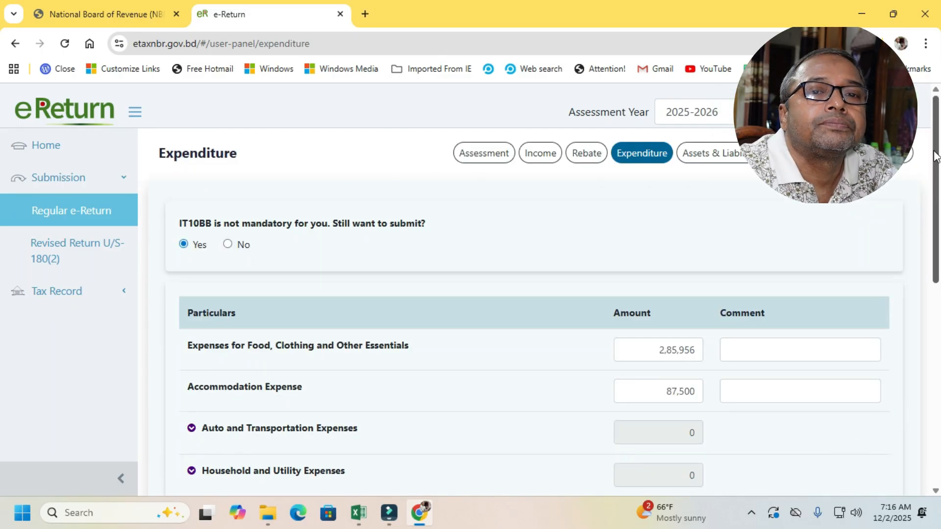
- Inspect the amount for Expenses for Food, Clothing and Other Essentials in the expenditure particulars
{"action": "mouse_move", "coordinate": [934, 151]}
{"action": "left_mouse_down"}
{"action": "mouse_move", "coordinate": [935, 172]}
{"action": "mouse_move", "coordinate": [935, 157]}
{"action": "left_mouse_up"}
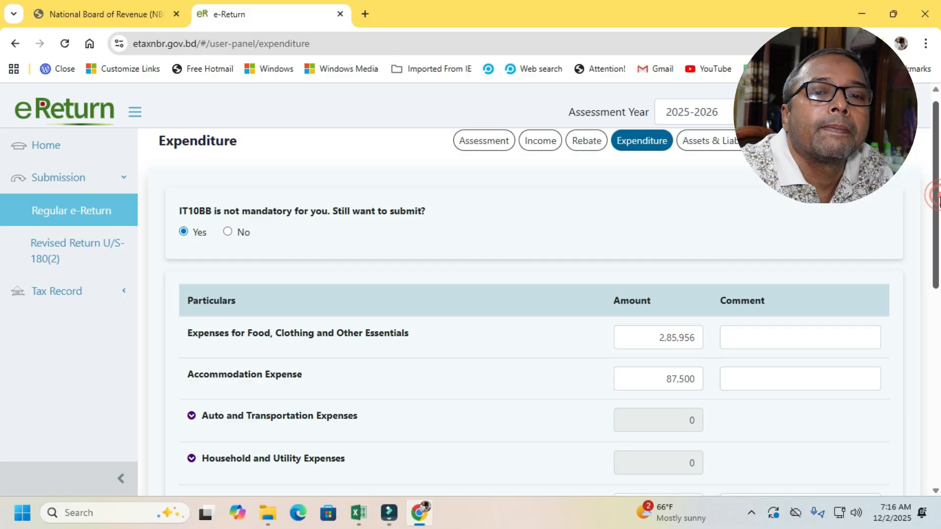
{"action": "left_click_drag", "start_coordinate": [935, 193], "coordinate": [939, 240]}
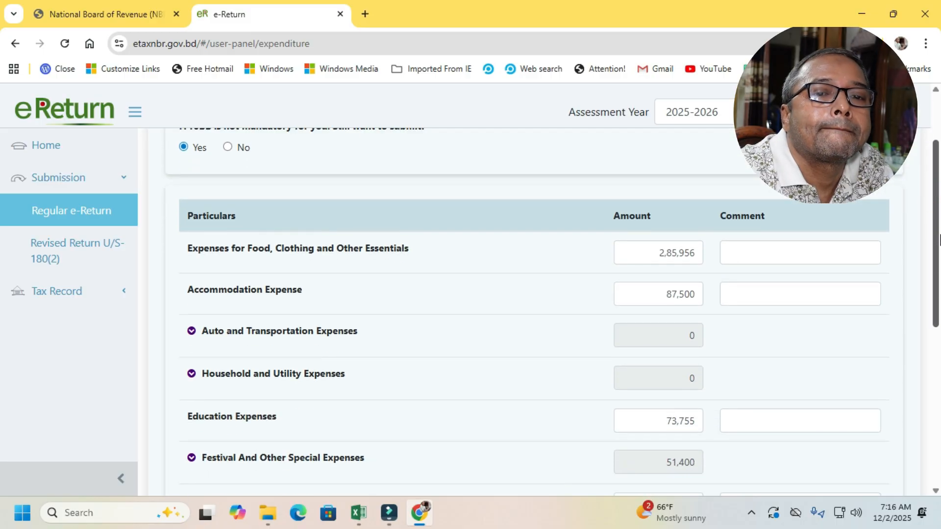
{"action": "left_click", "coordinate": [674, 256]}
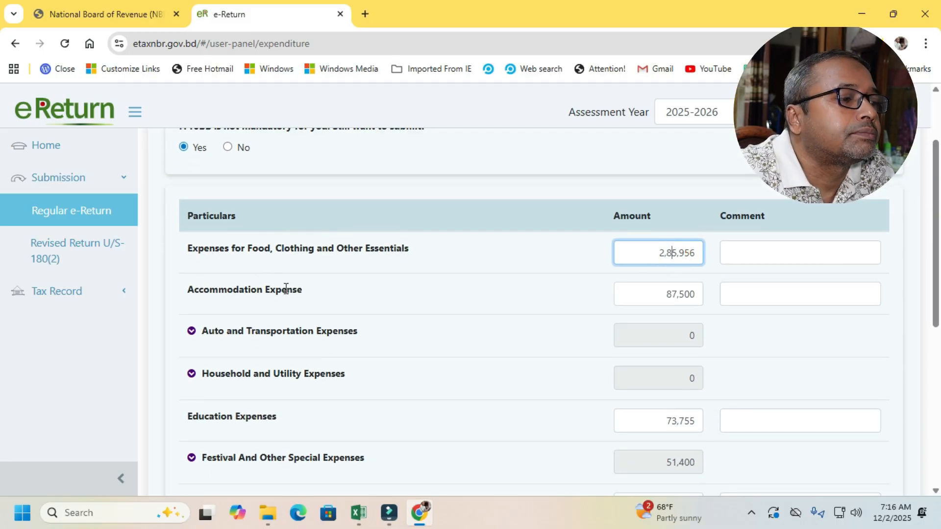
{"action": "left_click", "coordinate": [665, 253]}
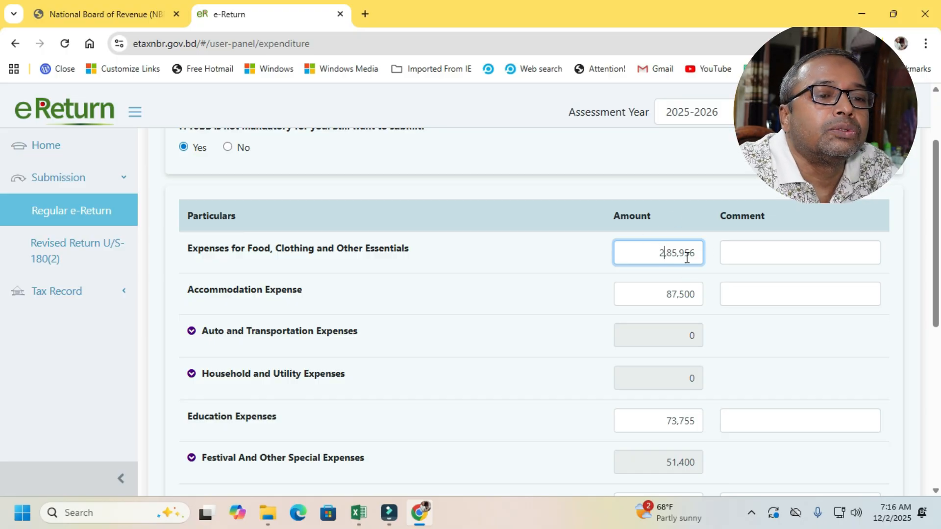
- Switch to the income tax return workbook in Excel, check its yearly Particulars of Expenditure table, and return to the e-Return
{"action": "mouse_move", "coordinate": [355, 515]}
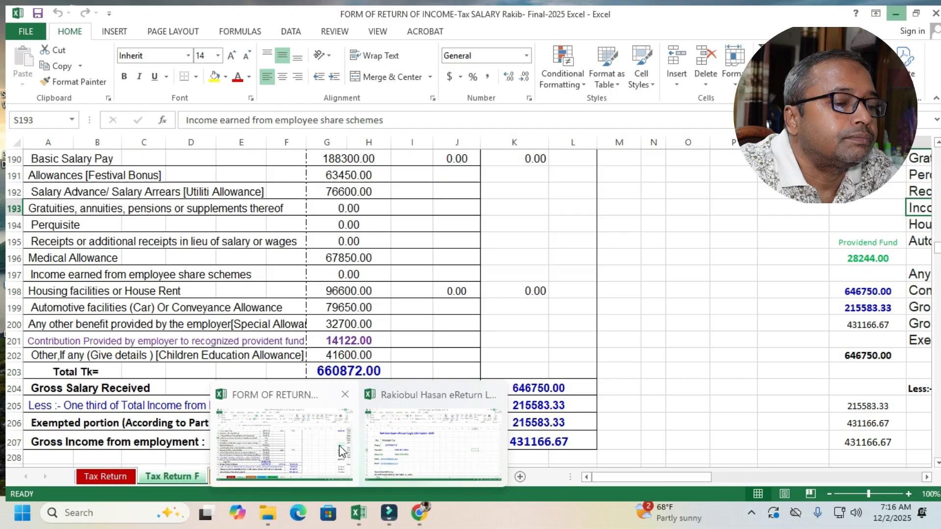
{"action": "left_click", "coordinate": [339, 446]}
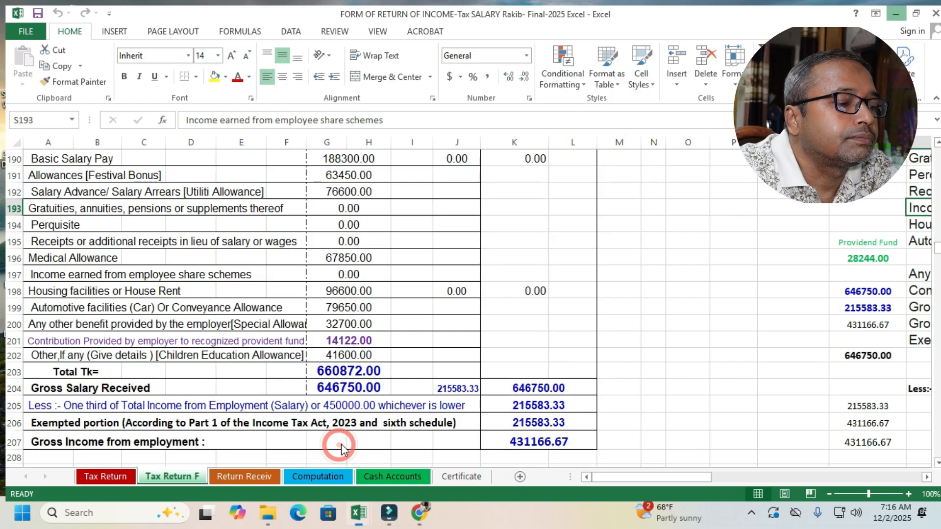
{"action": "left_click_drag", "start_coordinate": [936, 244], "coordinate": [938, 320]}
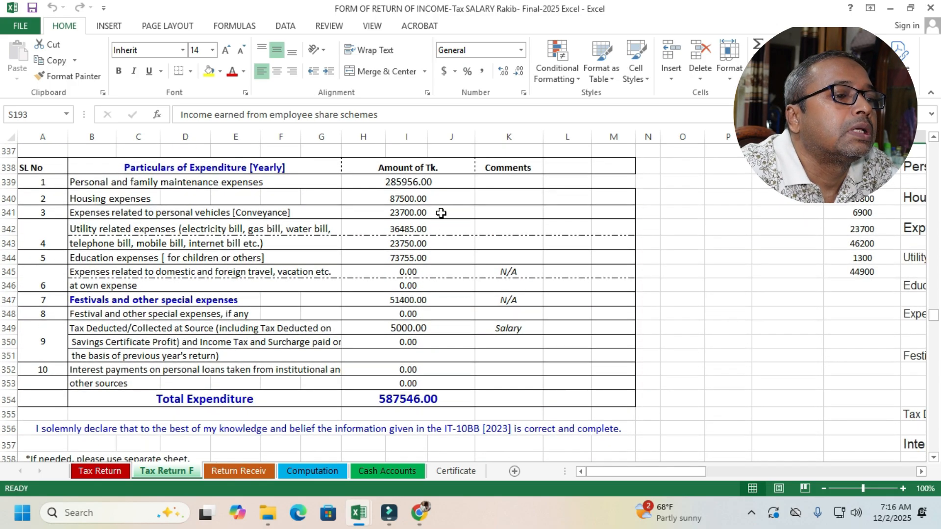
{"action": "left_click", "coordinate": [891, 7]}
- Review the amounts for Accommodation, Education, Festival And Other Special Expenses with its breakdown, and Any Other Expenses
{"action": "left_click", "coordinate": [682, 293]}
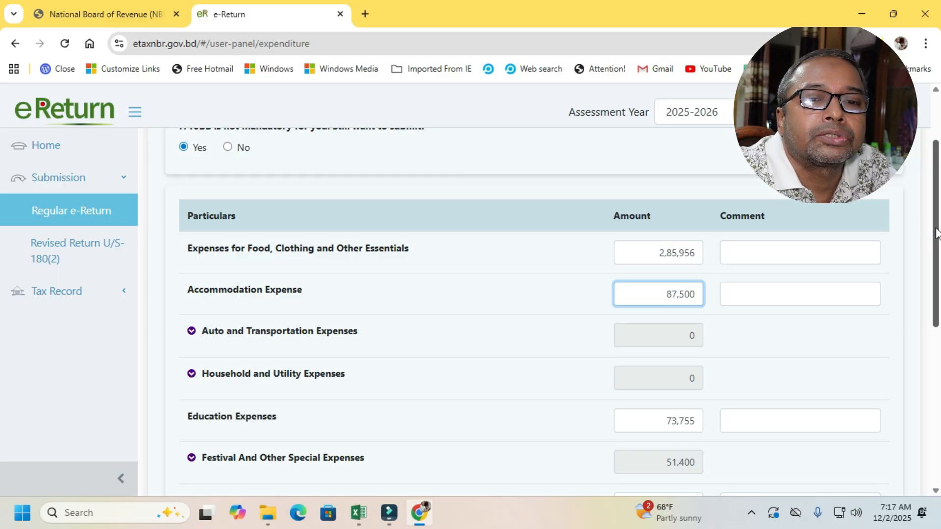
{"action": "scroll", "coordinate": [686, 260], "scroll_direction": "down", "scroll_amount": 3}
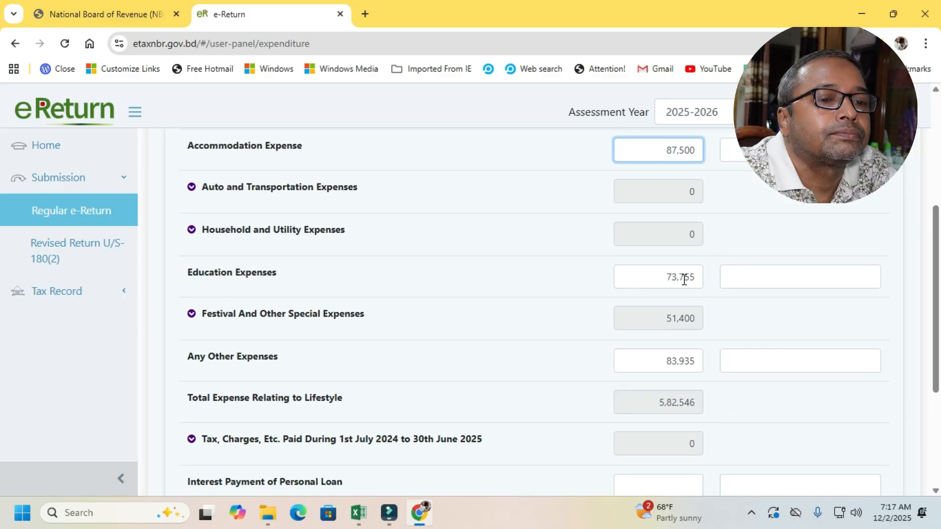
{"action": "left_click", "coordinate": [684, 279]}
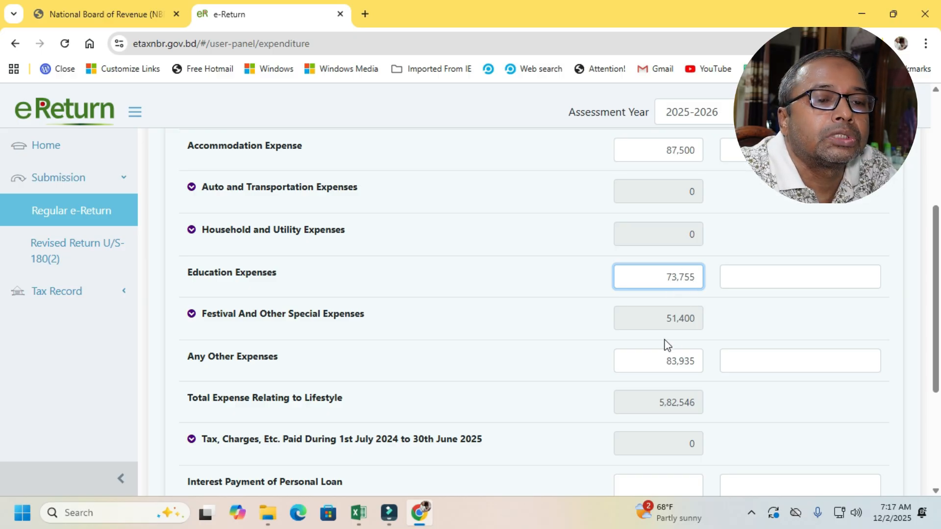
{"action": "left_click", "coordinate": [191, 314]}
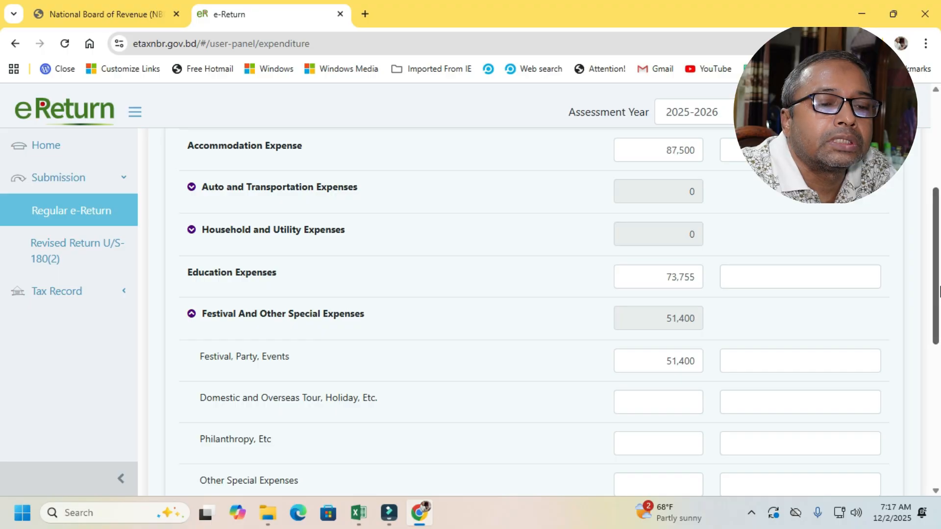
{"action": "left_click_drag", "start_coordinate": [939, 294], "coordinate": [939, 376]}
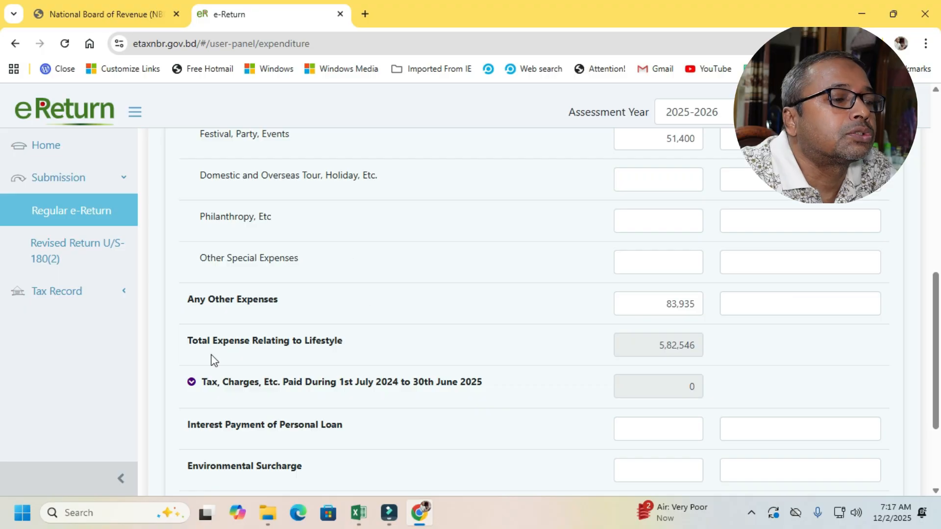
{"action": "left_click", "coordinate": [656, 304]}
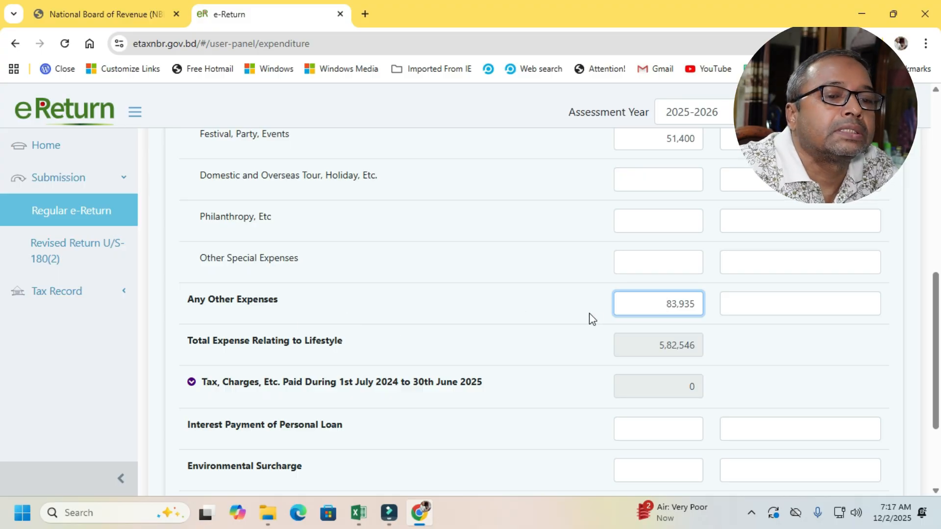
- Switch to the tax return workbook in Excel, compare its expenditure items with Any Other Expenses, and return to the e-Return
{"action": "mouse_move", "coordinate": [399, 523]}
{"action": "mouse_move", "coordinate": [359, 512]}
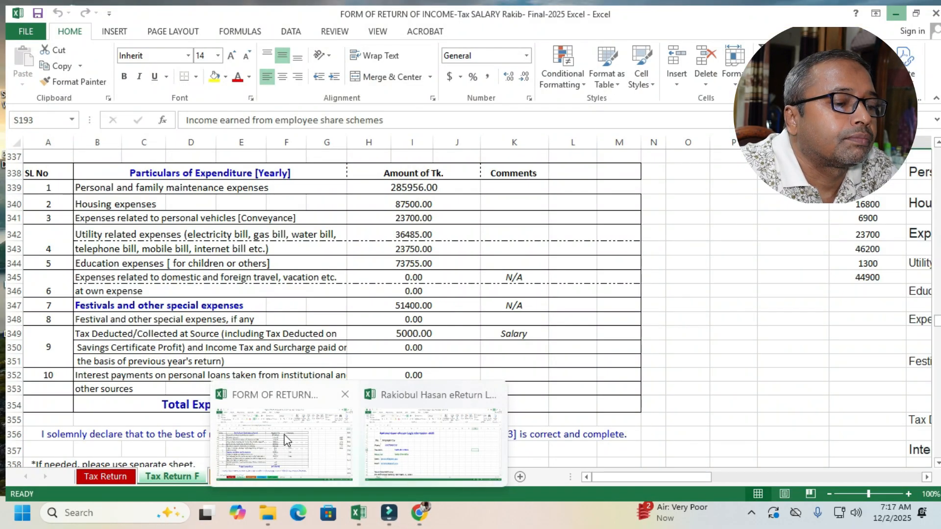
{"action": "left_click", "coordinate": [284, 438]}
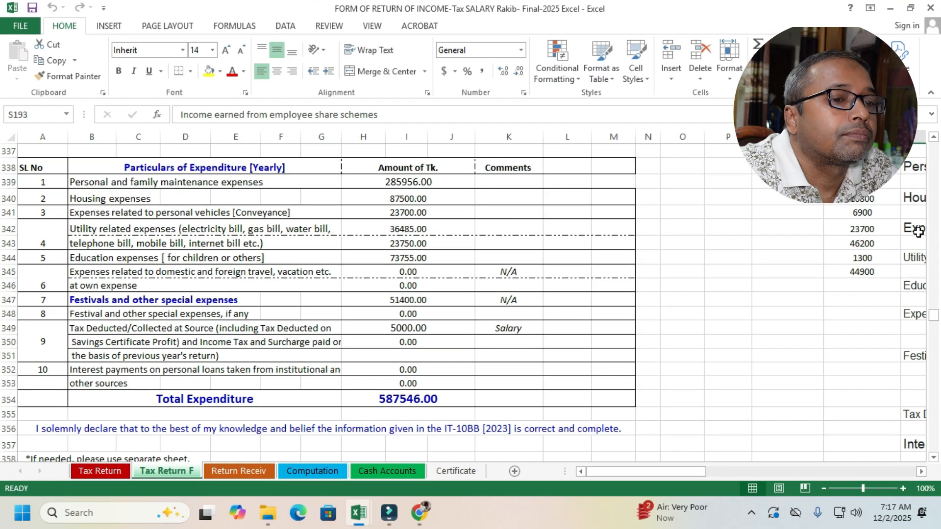
{"action": "left_click_drag", "start_coordinate": [936, 318], "coordinate": [935, 319]}
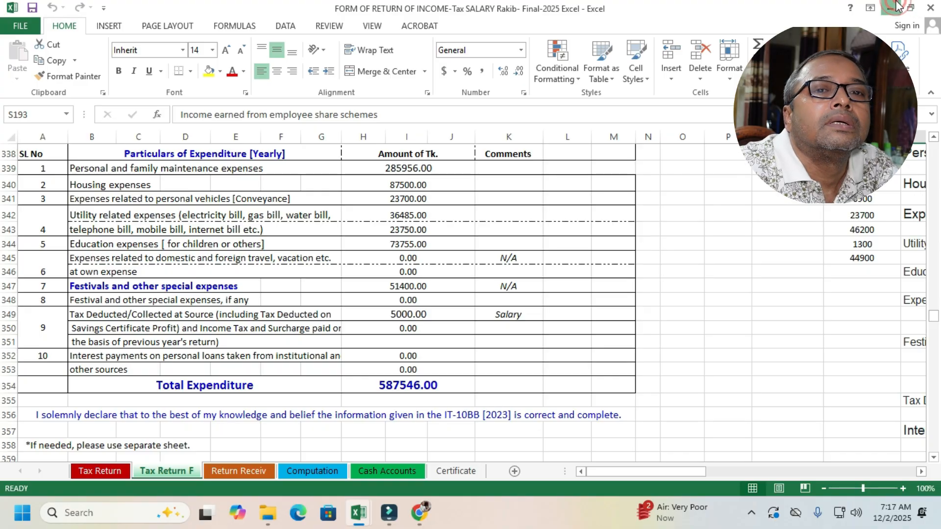
{"action": "left_click", "coordinate": [891, 6]}
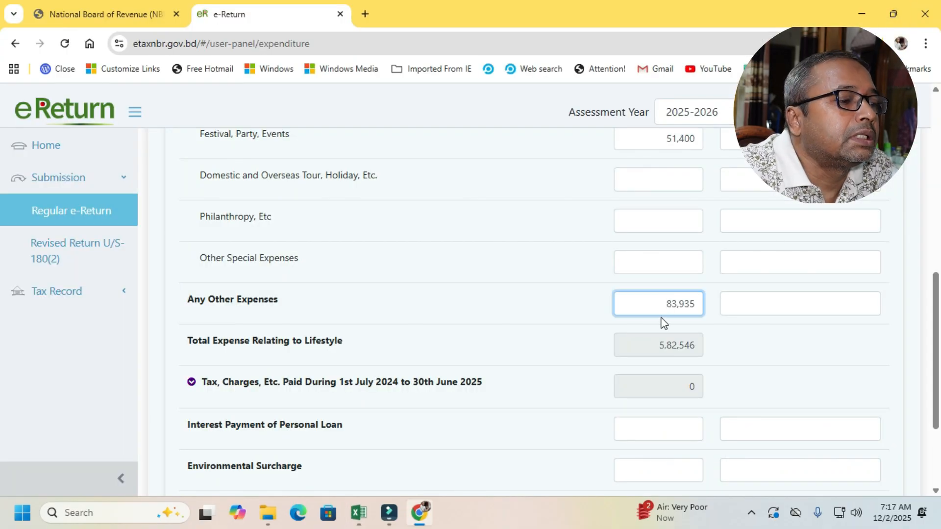
{"action": "left_click", "coordinate": [667, 304]}
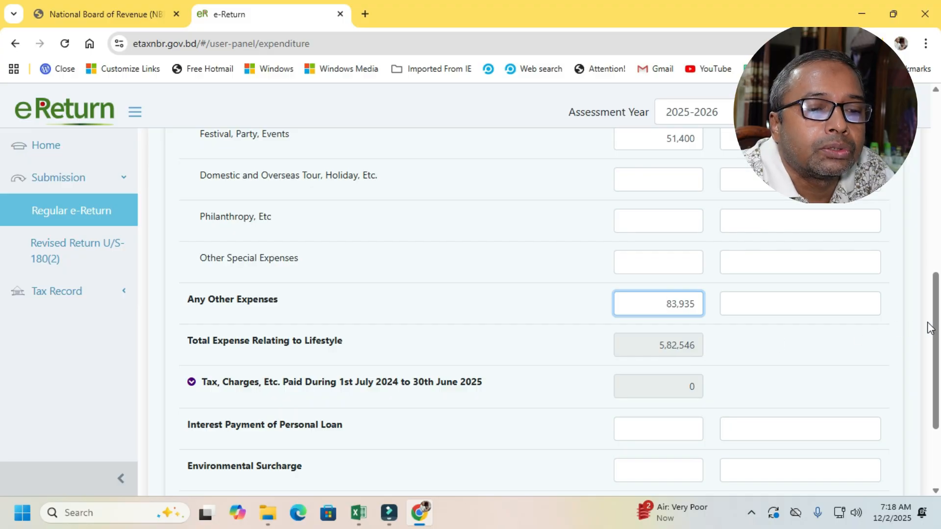
- Recheck the expenditure particulars, save them and continue to the Assets & Liabilities section
{"action": "left_click_drag", "start_coordinate": [936, 315], "coordinate": [926, 64]}
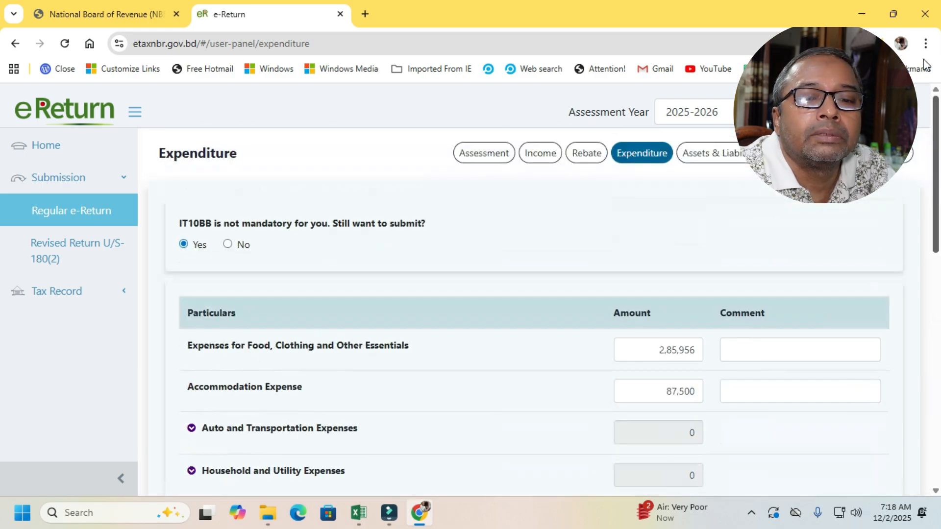
{"action": "mouse_move", "coordinate": [933, 140]}
{"action": "left_mouse_down"}
{"action": "mouse_move", "coordinate": [939, 174]}
{"action": "mouse_move", "coordinate": [938, 151]}
{"action": "left_mouse_up"}
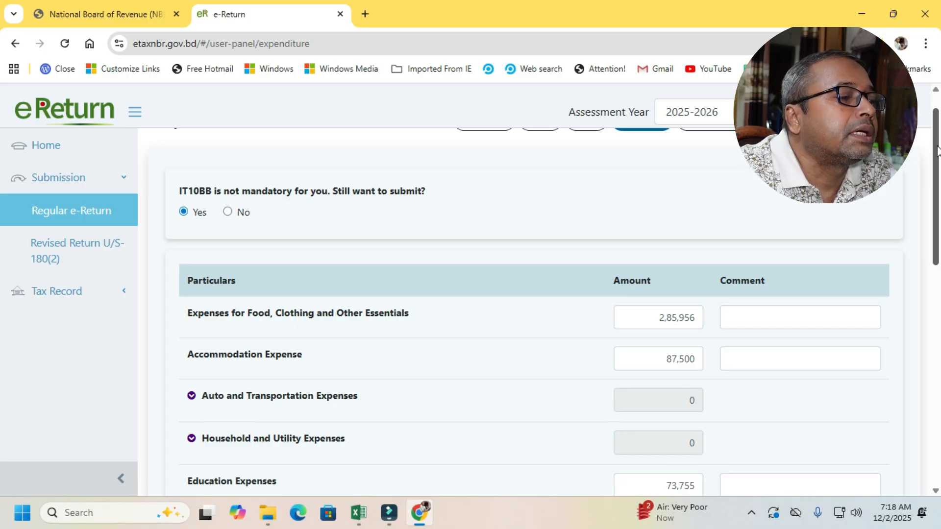
{"action": "left_click_drag", "start_coordinate": [936, 149], "coordinate": [936, 368]}
{"action": "left_click", "coordinate": [831, 423]}
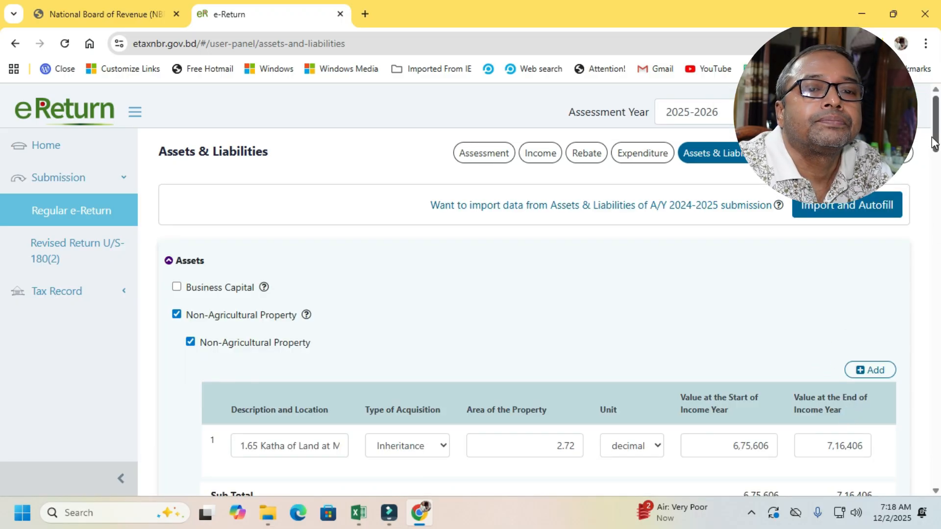
- Review the Non-Agricultural Property entry under Assets and read its full description and location
{"action": "left_click_drag", "start_coordinate": [938, 139], "coordinate": [939, 155]}
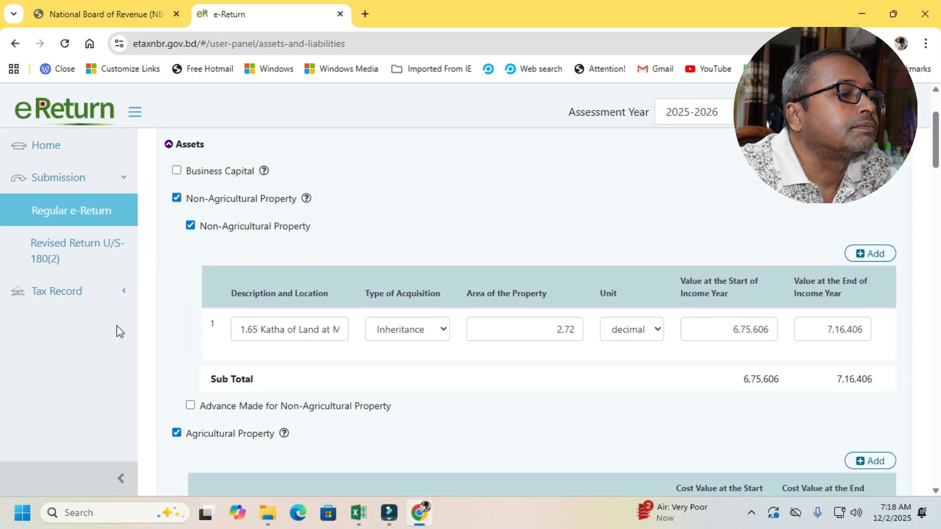
{"action": "left_click_drag", "start_coordinate": [934, 149], "coordinate": [934, 121]}
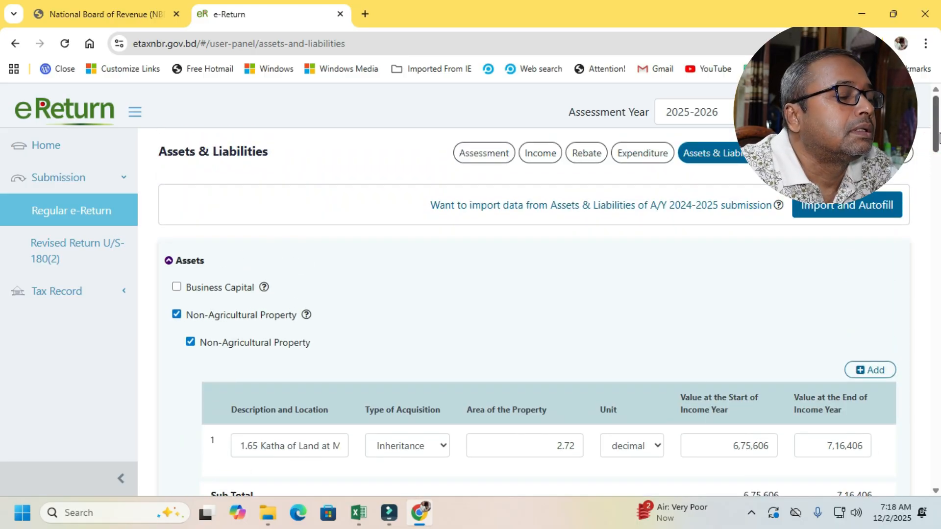
{"action": "scroll", "coordinate": [937, 144], "scroll_direction": "down", "scroll_amount": 2}
{"action": "scroll", "coordinate": [938, 144], "scroll_direction": "down", "scroll_amount": 1}
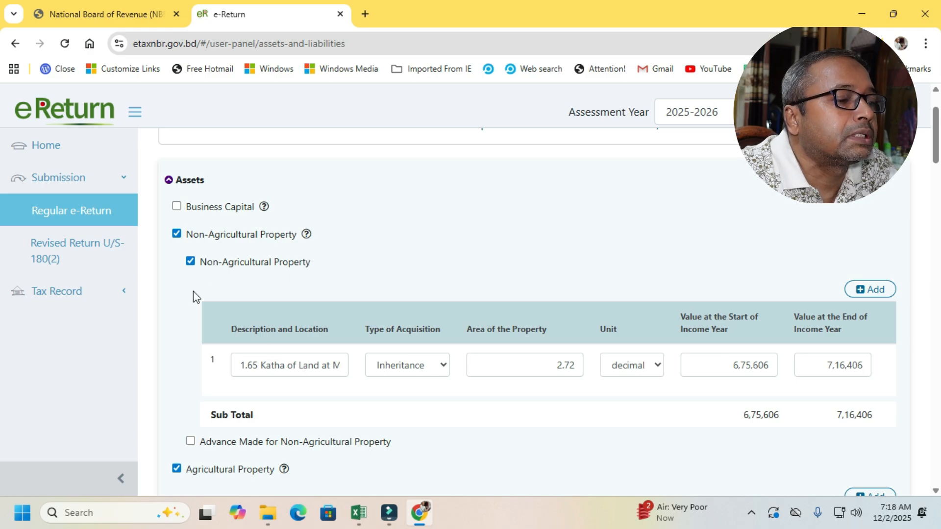
{"action": "left_click", "coordinate": [285, 373]}
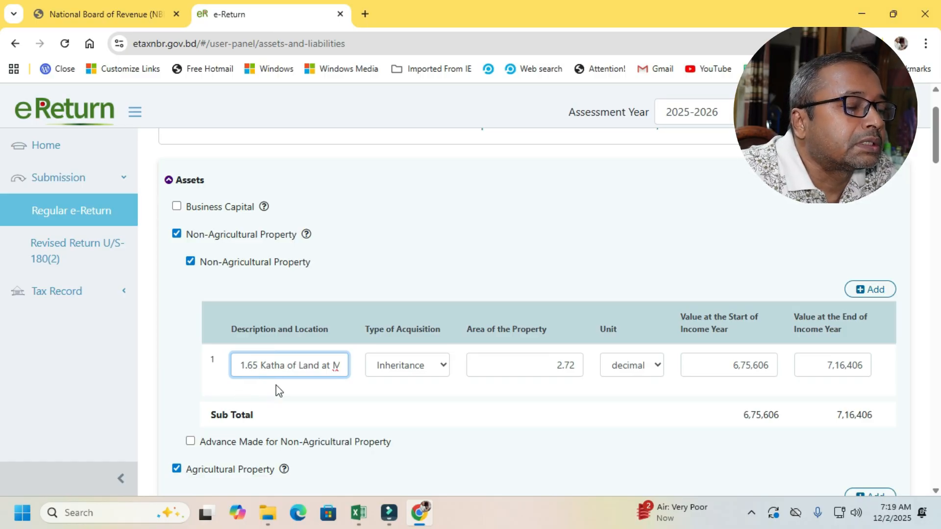
{"action": "left_click", "coordinate": [313, 371]}
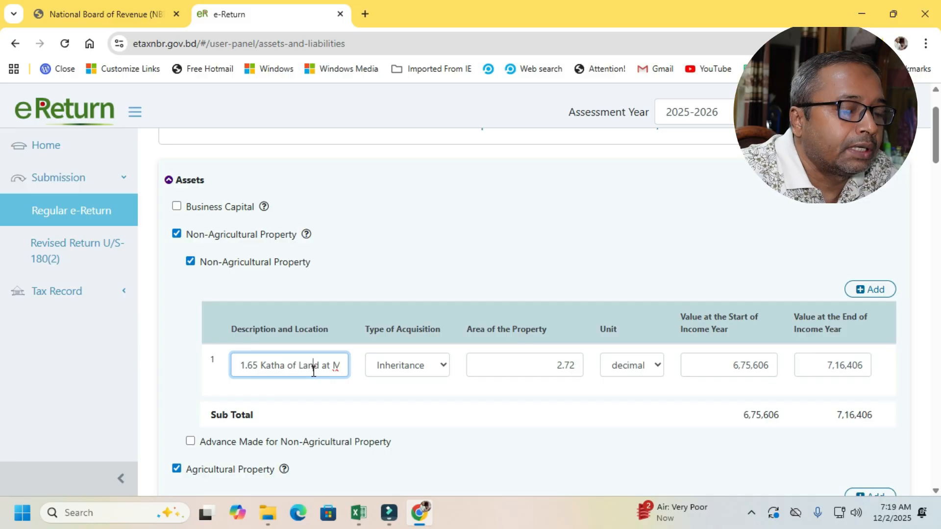
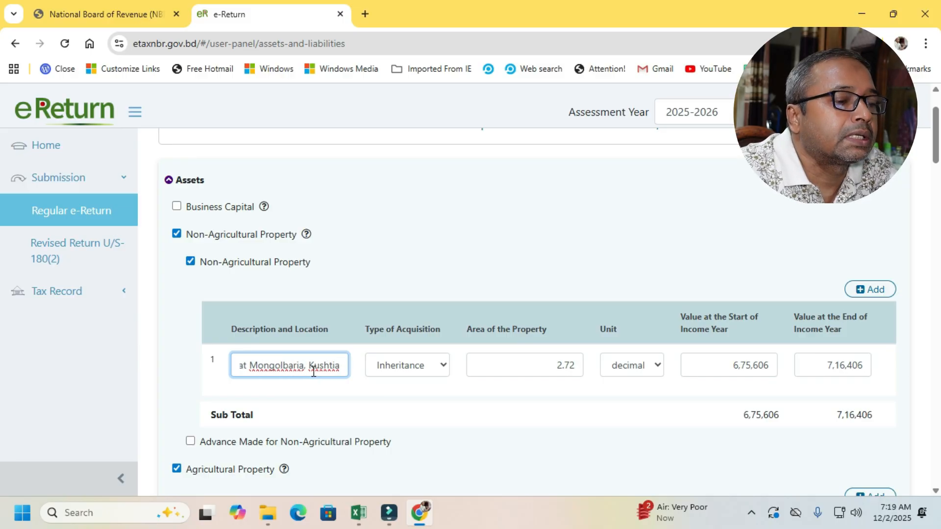
- Choose Inheritance as the type of acquisition and decimal as the area unit for the non-agricultural property
{"action": "left_click", "coordinate": [443, 365]}
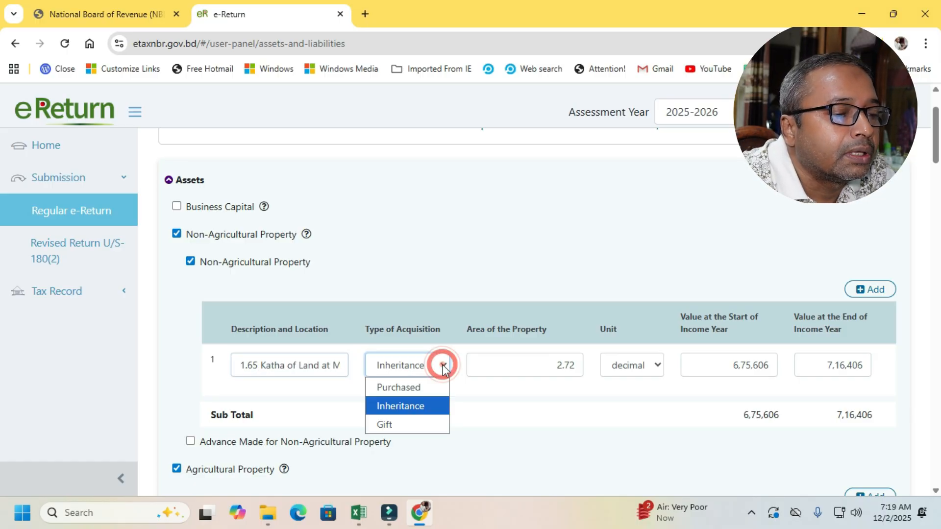
{"action": "left_click", "coordinate": [416, 406]}
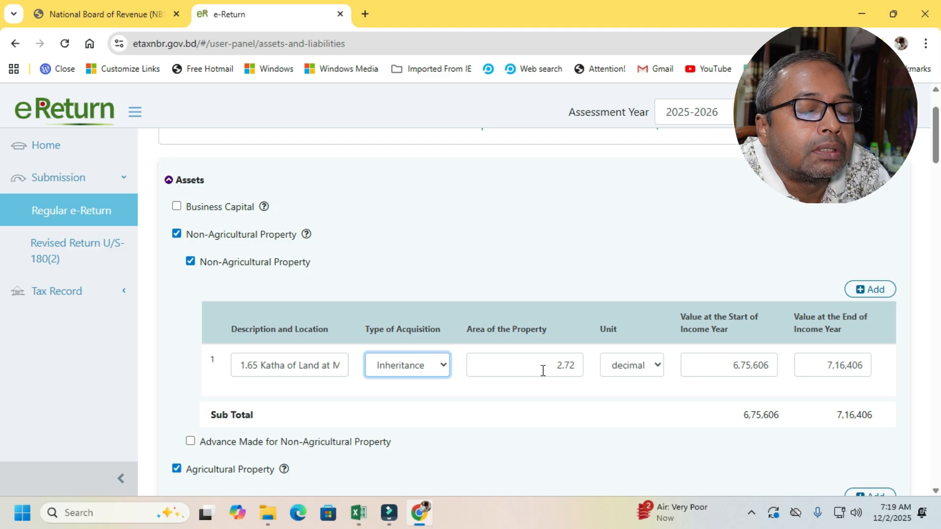
{"action": "left_click", "coordinate": [656, 365]}
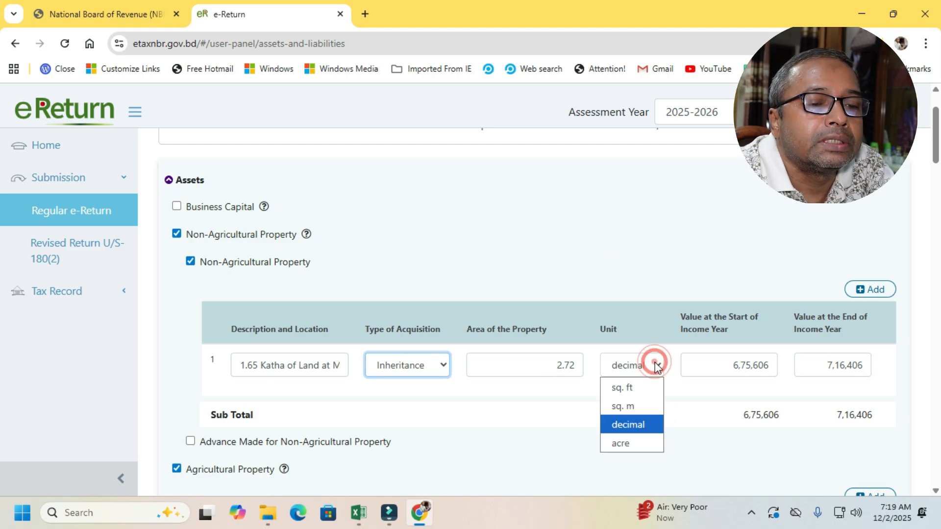
{"action": "left_click", "coordinate": [647, 424]}
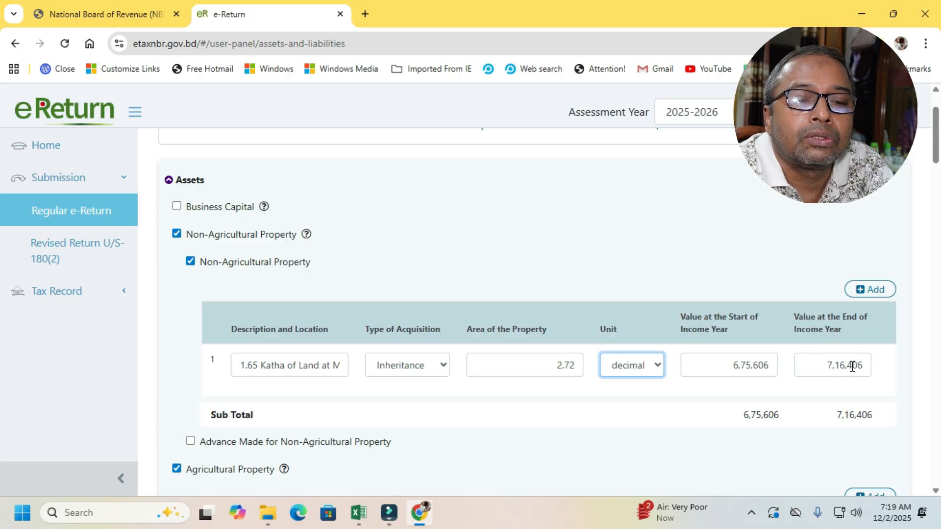
- Read the full description and location of the land entered under Agricultural Property
{"action": "scroll", "coordinate": [938, 174], "scroll_direction": "down", "scroll_amount": 4}
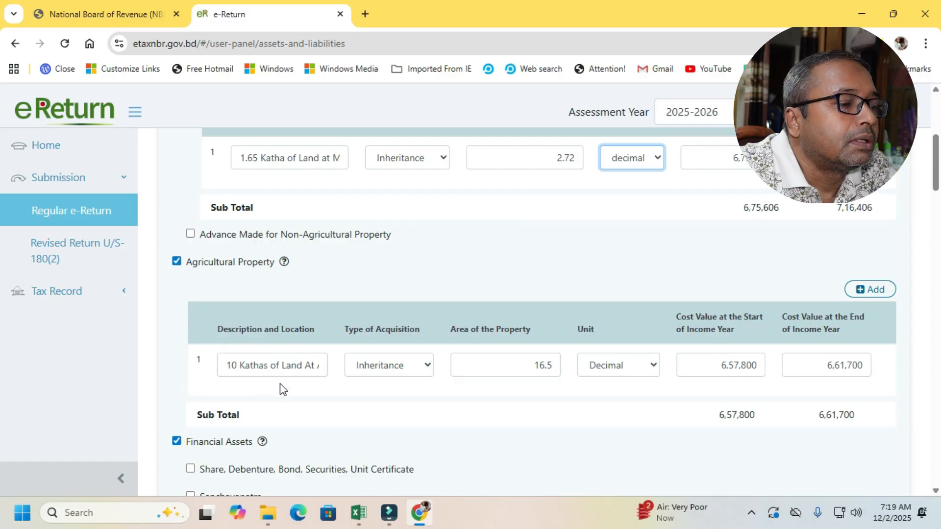
{"action": "left_click", "coordinate": [297, 369]}
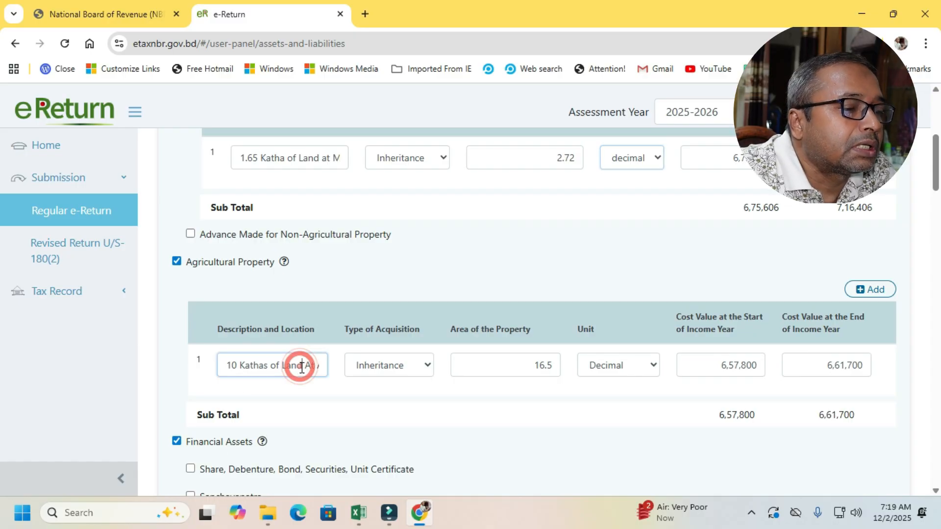
{"action": "key", "text": "Right"}
{"action": "key", "text": "Right"}
{"action": "key", "text": "Right"}
{"action": "key", "text": "Right"}
{"action": "key", "text": "Right"}
{"action": "key", "text": "Right"}
{"action": "key", "text": "Right"}
{"action": "key", "text": "Right"}
{"action": "key", "text": "Right"}
{"action": "key", "text": "Right"}
{"action": "key", "text": "Right"}
{"action": "key", "text": "Right"}
{"action": "key", "text": "Right"}
{"action": "key", "text": "Right"}
{"action": "key", "text": "Right"}
{"action": "key", "text": "Right"}
{"action": "key", "text": "Right"}
{"action": "key", "text": "Right"}
{"action": "key", "text": "Right"}
{"action": "key", "text": "Right"}
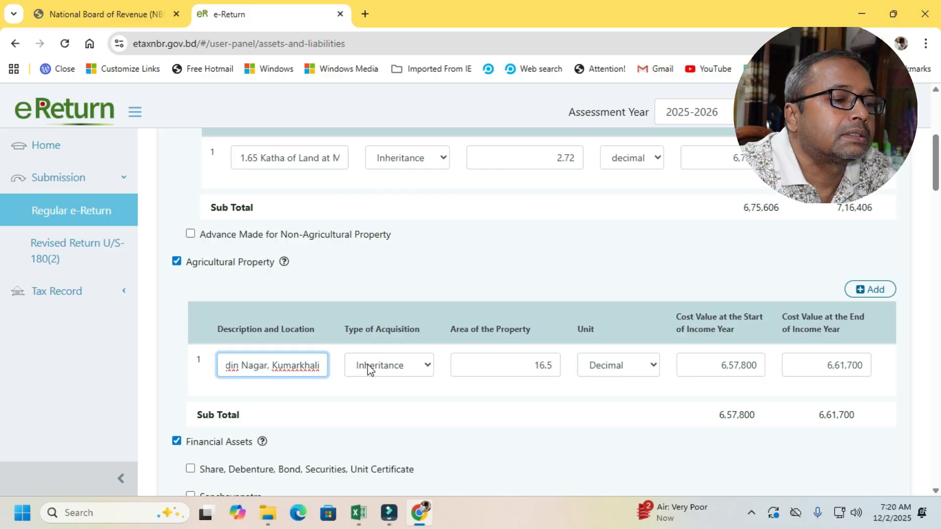
- Choose Inheritance as the agricultural property's type of acquisition, check its area, and choose Decimal as the unit
{"action": "left_click", "coordinate": [427, 371]}
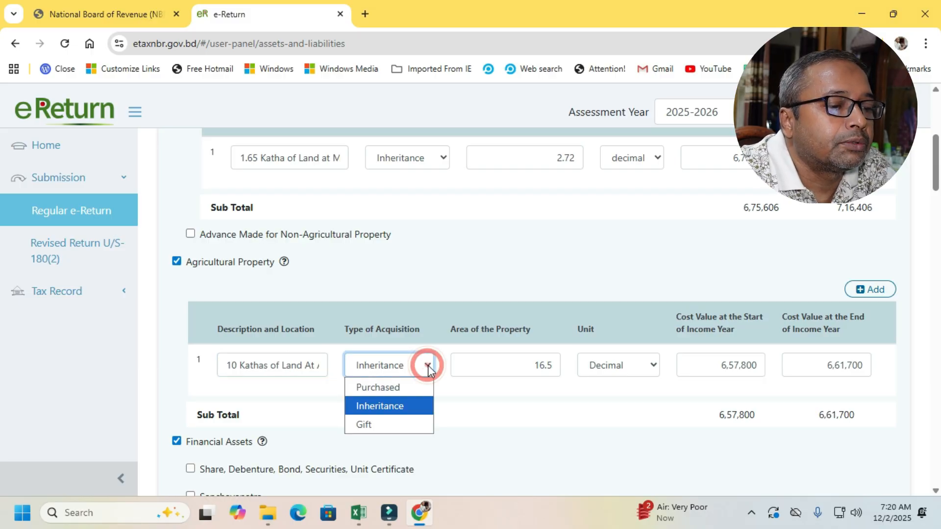
{"action": "left_click", "coordinate": [404, 414]}
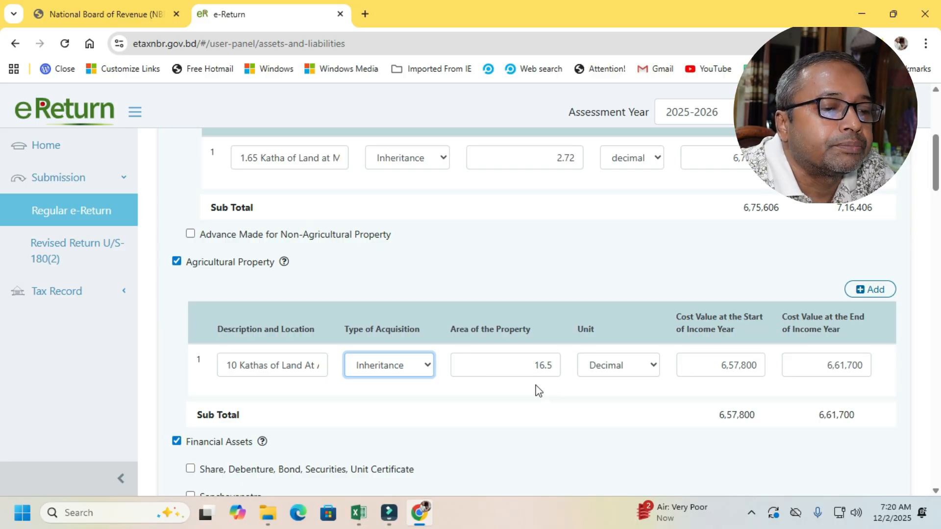
{"action": "left_click", "coordinate": [536, 369]}
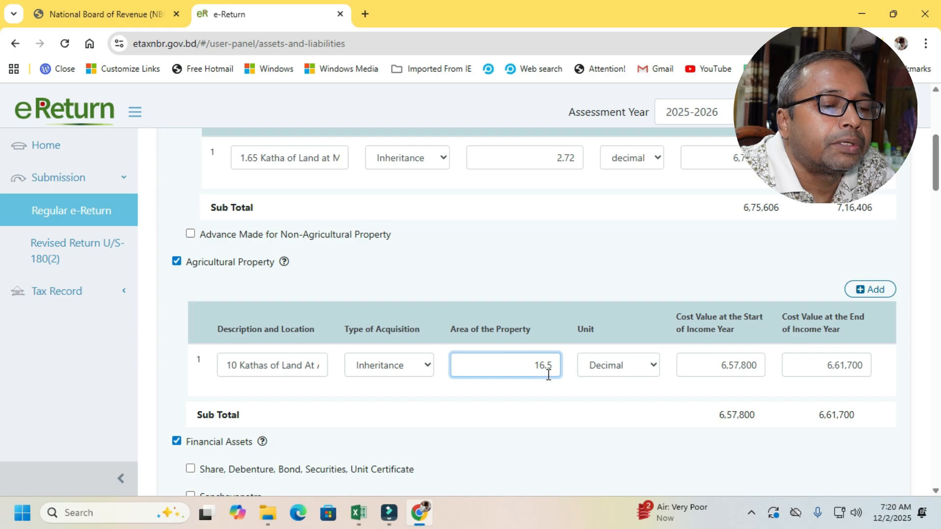
{"action": "left_click", "coordinate": [652, 369]}
{"action": "left_click", "coordinate": [633, 387]}
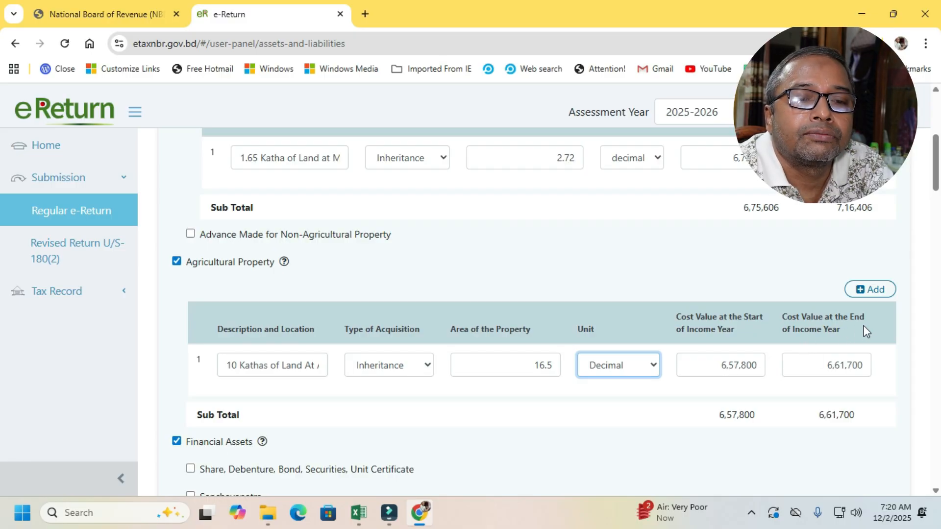
- Inspect the Fixed Deposits, Term Deposits entry and its bank choices, and look over the remaining financial asset categories
{"action": "left_click_drag", "start_coordinate": [937, 175], "coordinate": [938, 208]}
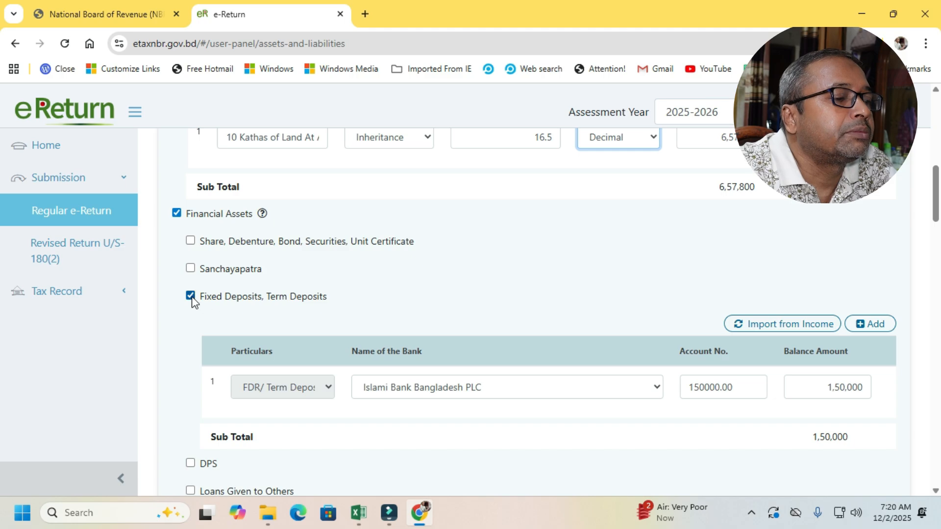
{"action": "left_click", "coordinate": [329, 387]}
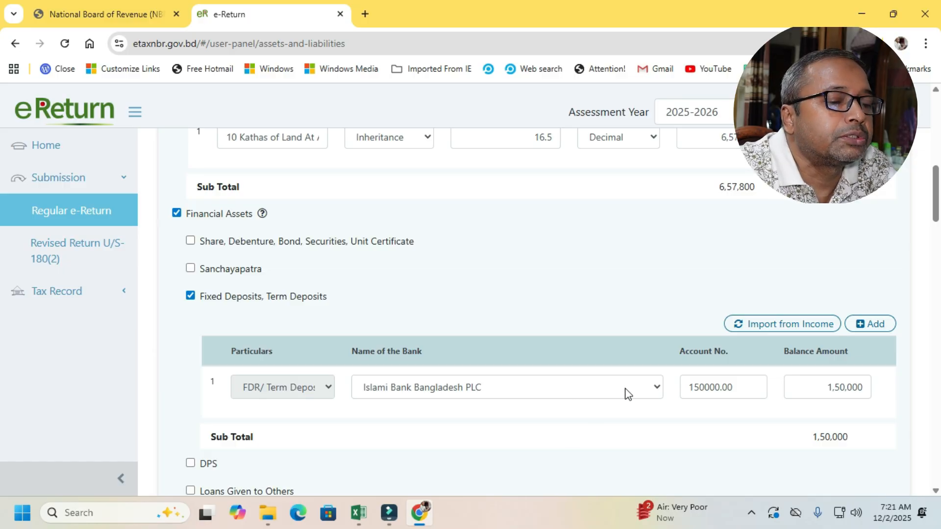
{"action": "left_click", "coordinate": [639, 391]}
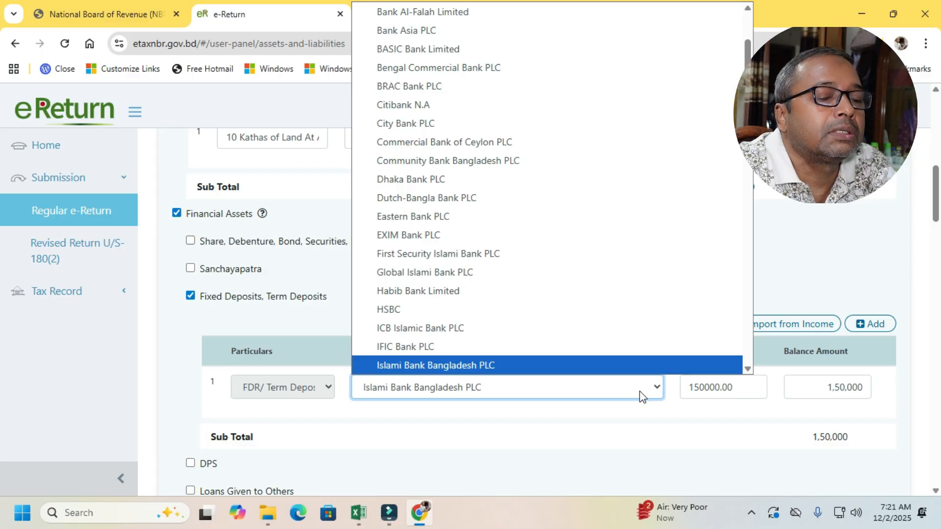
{"action": "left_click", "coordinate": [639, 391]}
{"action": "left_click_drag", "start_coordinate": [936, 194], "coordinate": [936, 224]}
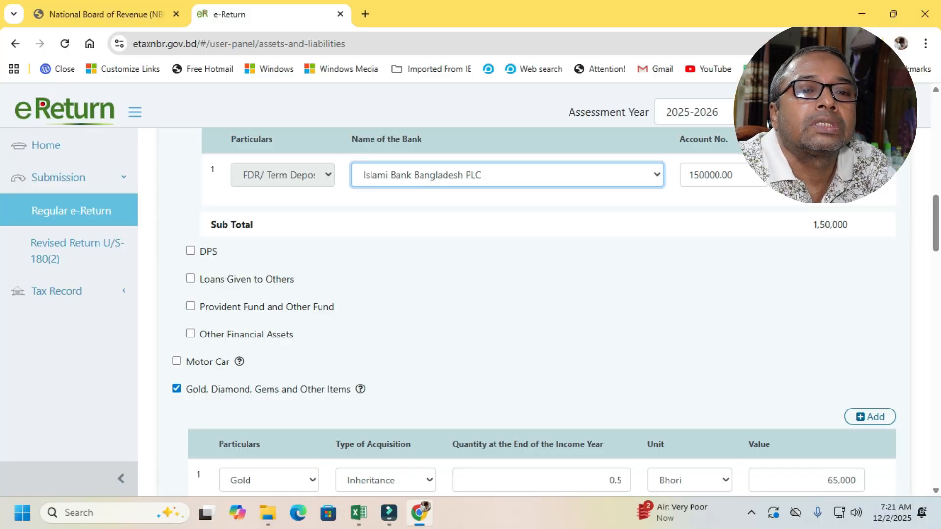
- Review the fixed deposit entry and preview the Loans Given to Others and Motor Car fields, leaving both categories unselected
{"action": "mouse_move", "coordinate": [936, 222]}
{"action": "left_mouse_down"}
{"action": "mouse_move", "coordinate": [935, 202]}
{"action": "mouse_move", "coordinate": [936, 221]}
{"action": "left_mouse_up"}
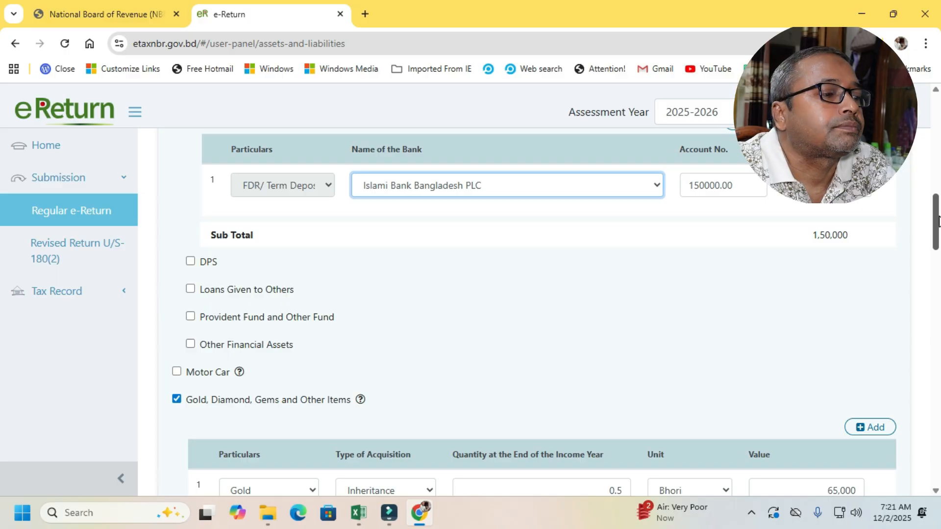
{"action": "left_click_drag", "start_coordinate": [938, 221], "coordinate": [939, 205]}
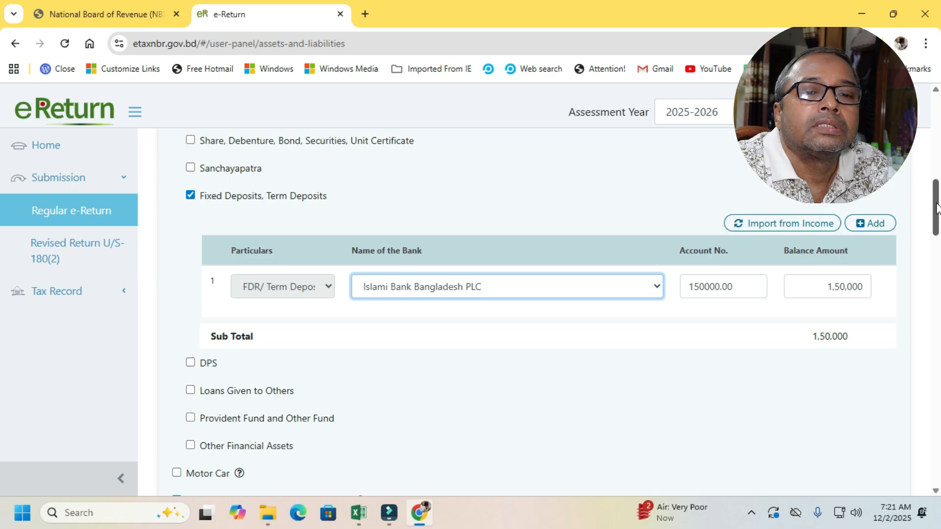
{"action": "mouse_move", "coordinate": [937, 209]}
{"action": "left_mouse_down"}
{"action": "mouse_move", "coordinate": [937, 194]}
{"action": "mouse_move", "coordinate": [939, 218]}
{"action": "mouse_move", "coordinate": [937, 208]}
{"action": "left_mouse_up"}
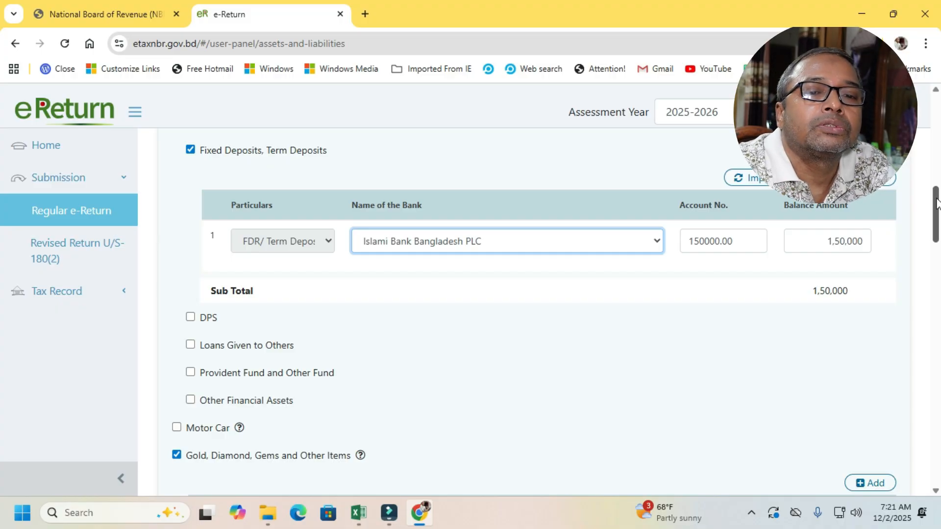
{"action": "mouse_move", "coordinate": [936, 208]}
{"action": "left_mouse_down"}
{"action": "mouse_move", "coordinate": [937, 192]}
{"action": "mouse_move", "coordinate": [938, 216]}
{"action": "left_mouse_up"}
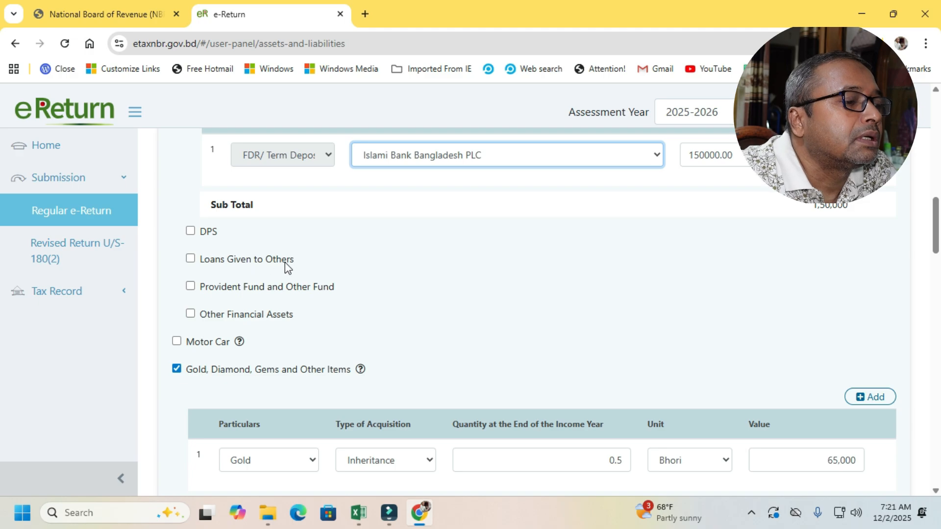
{"action": "left_click", "coordinate": [190, 259]}
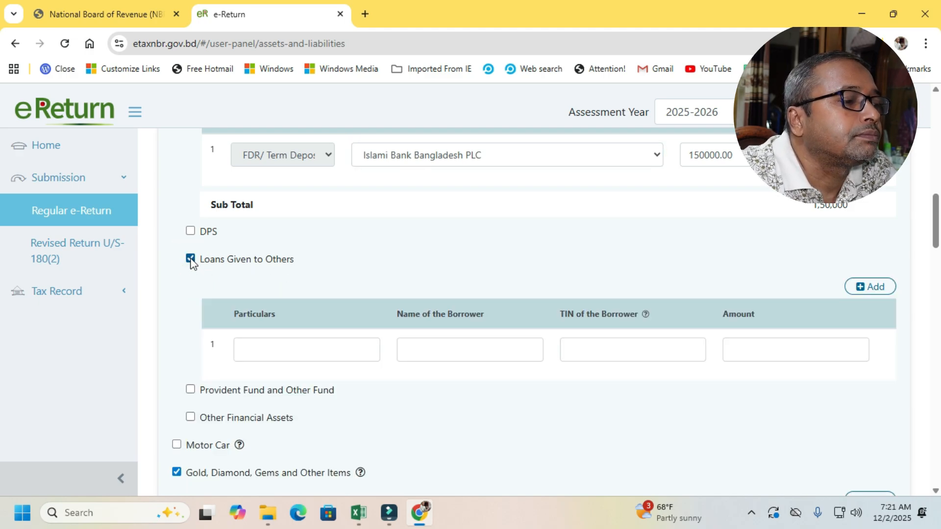
{"action": "left_click", "coordinate": [190, 259]}
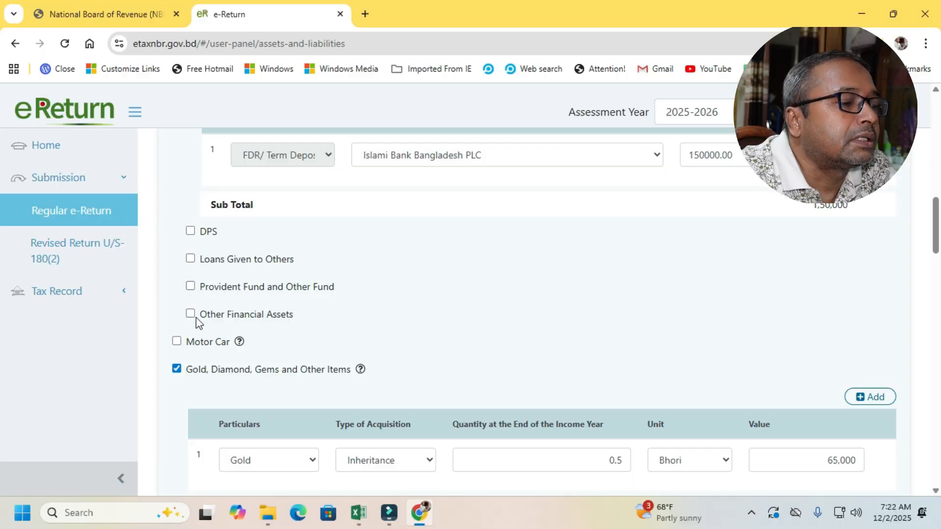
{"action": "left_click", "coordinate": [177, 342]}
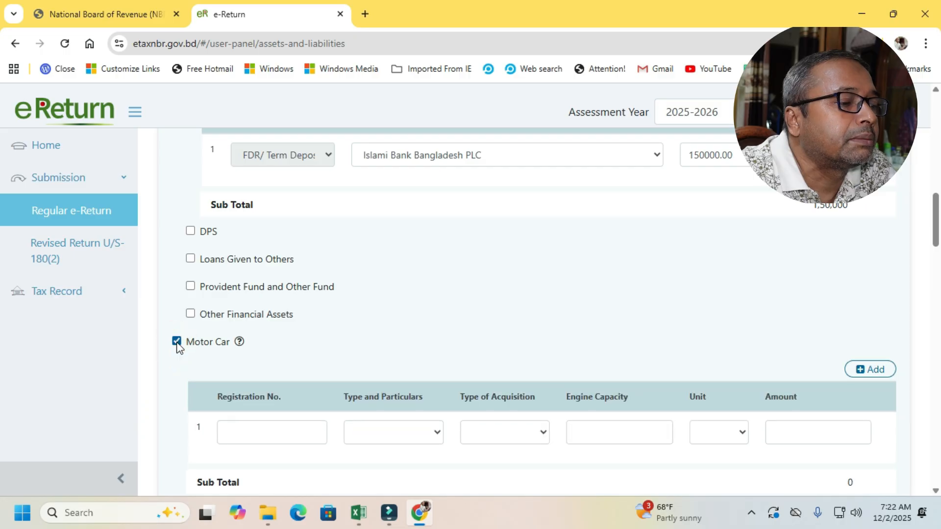
{"action": "left_click", "coordinate": [177, 342]}
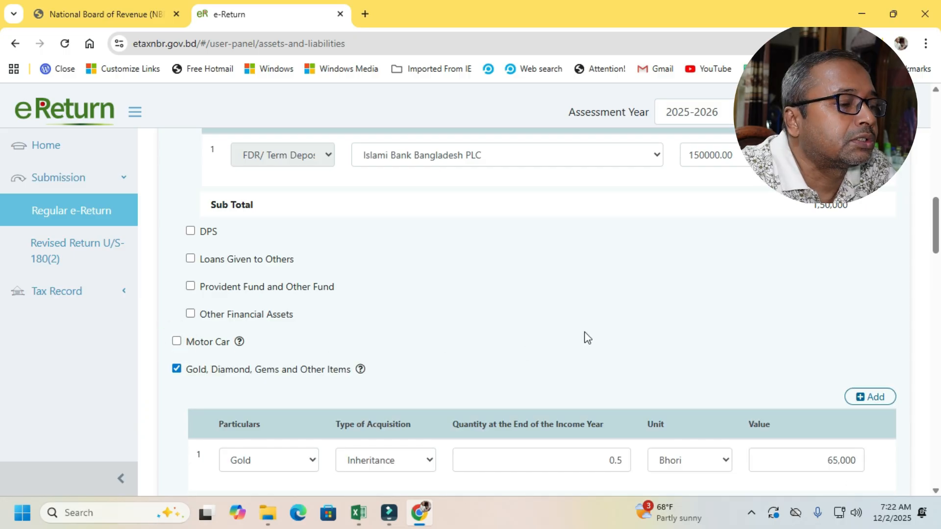
- Choose Gold as the particulars, Inheritance as the type of acquisition and Bhori as the unit for the jewellery entry
{"action": "scroll", "coordinate": [411, 323], "scroll_direction": "down", "scroll_amount": 3}
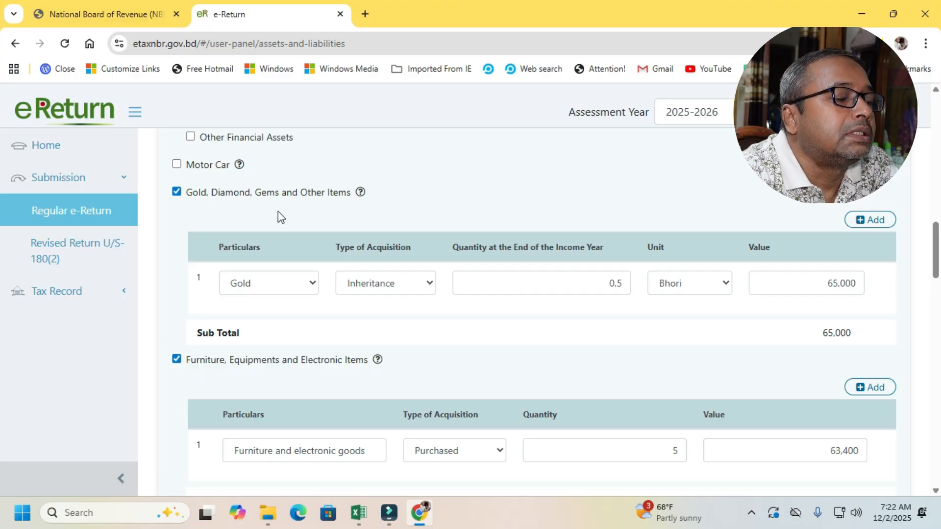
{"action": "left_click", "coordinate": [313, 282]}
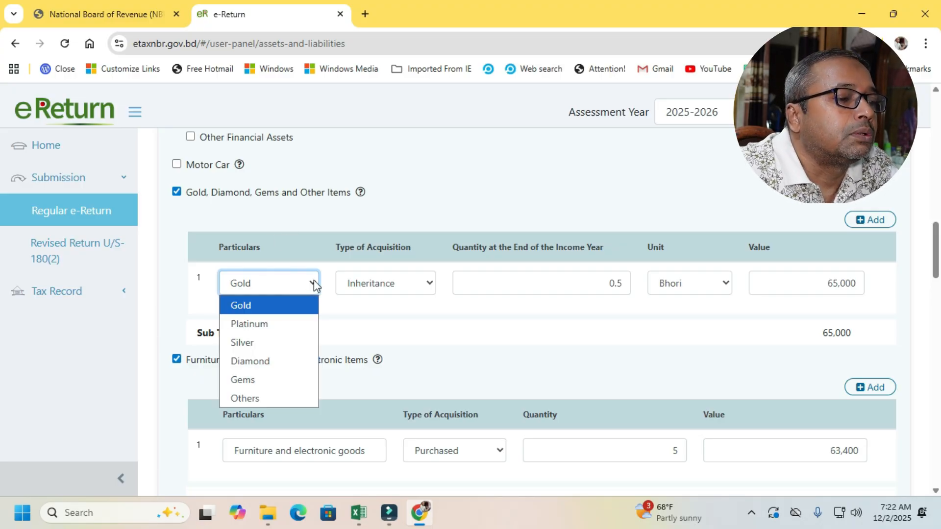
{"action": "left_click", "coordinate": [316, 284]}
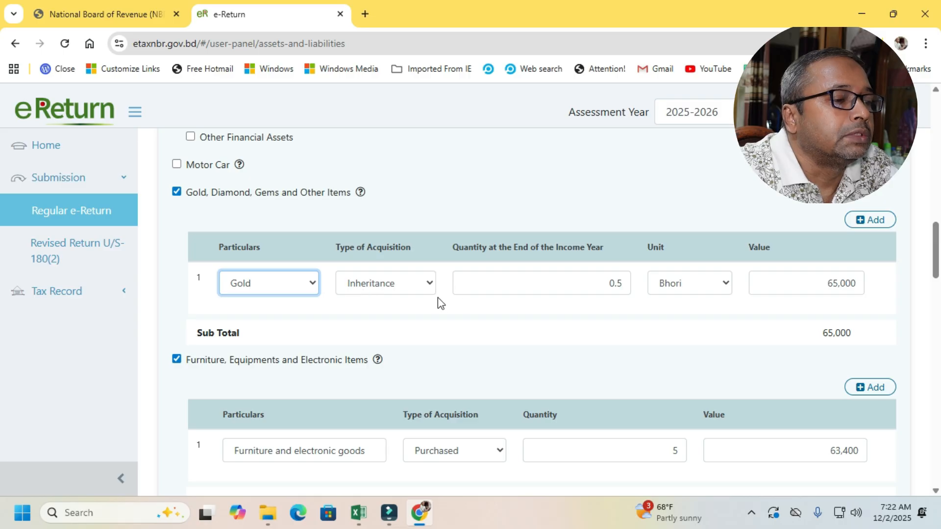
{"action": "left_click", "coordinate": [430, 283]}
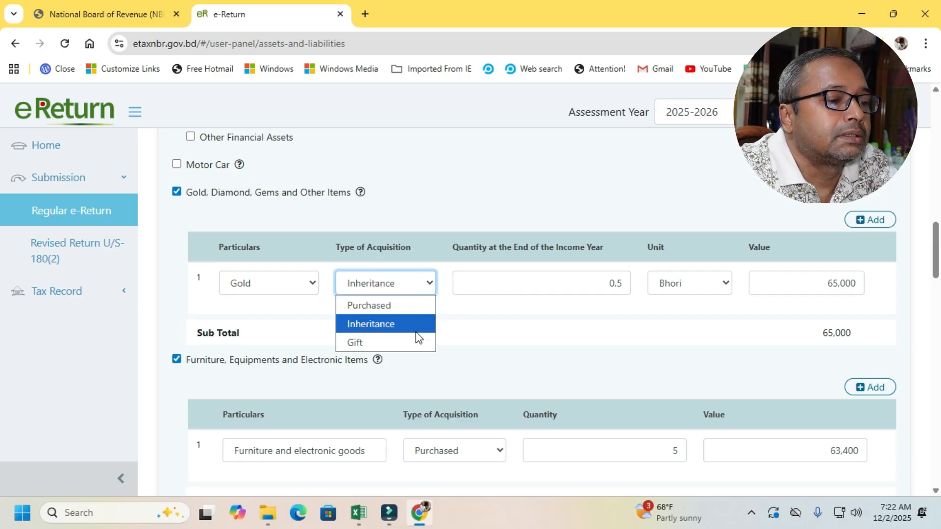
{"action": "left_click", "coordinate": [416, 326]}
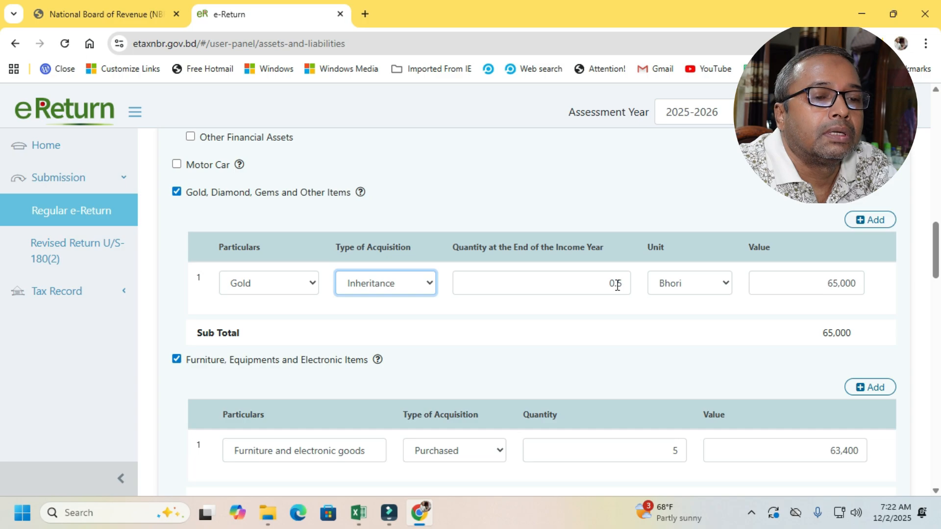
{"action": "left_click", "coordinate": [730, 279]}
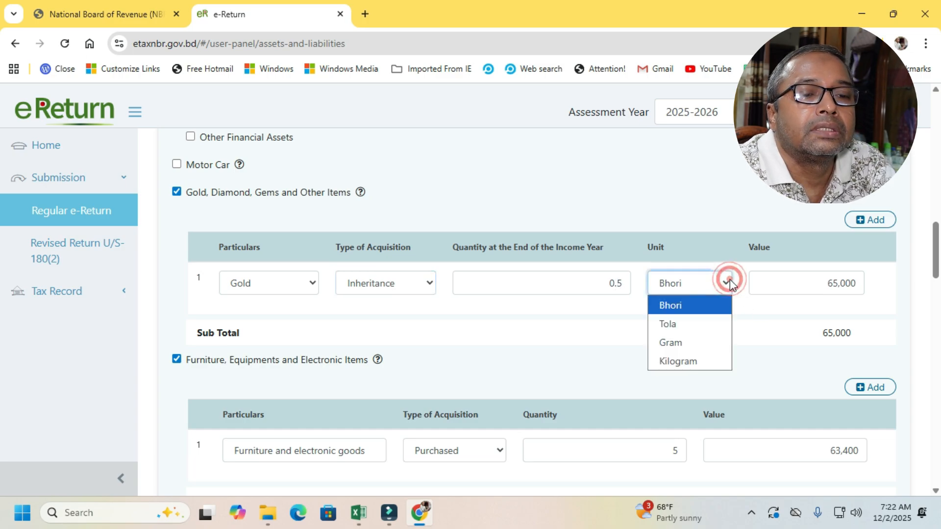
{"action": "left_click", "coordinate": [730, 279]}
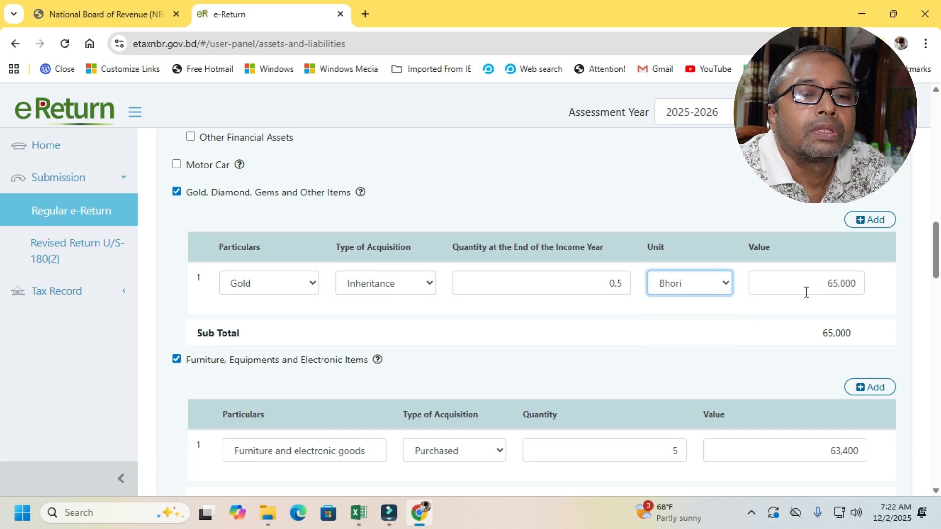
- Choose Purchased as the type of acquisition for the furniture and electronic goods, and check the entry's description and value
{"action": "scroll", "coordinate": [936, 245], "scroll_direction": "down", "scroll_amount": 3}
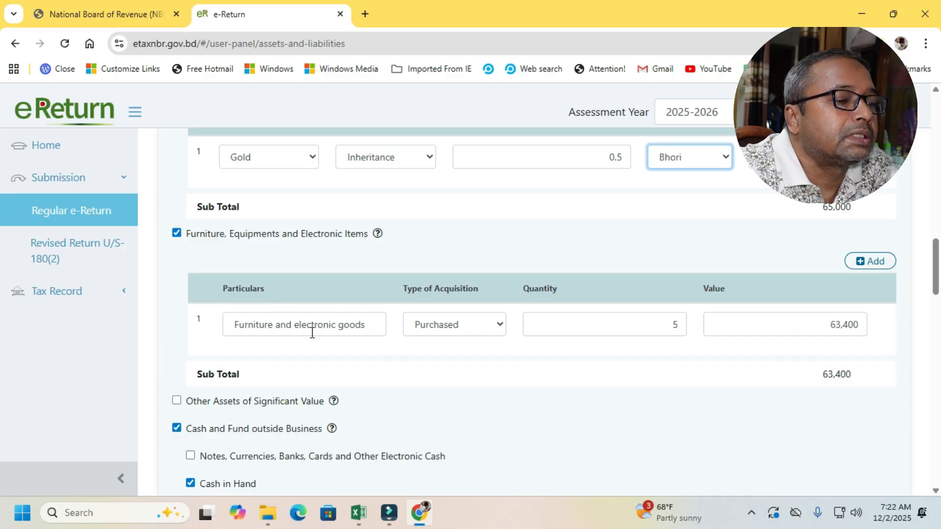
{"action": "left_click", "coordinate": [371, 325]}
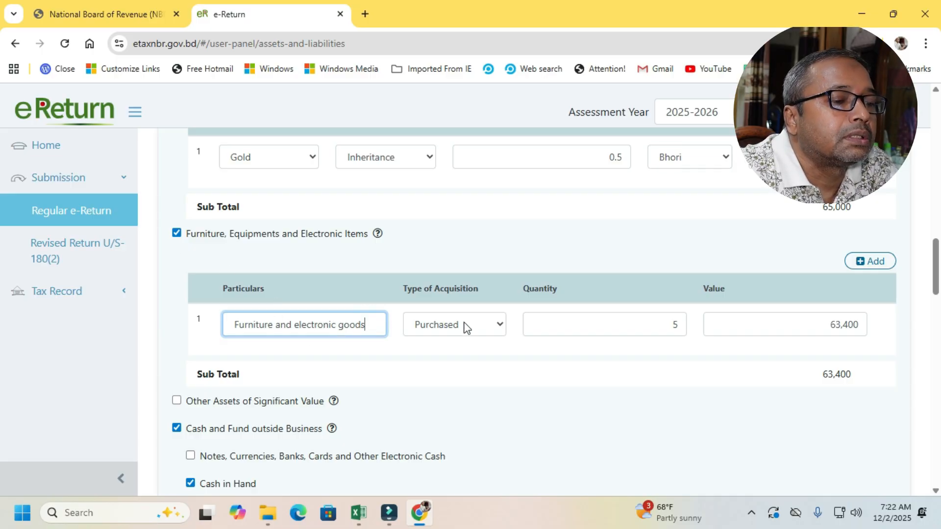
{"action": "left_click", "coordinate": [499, 328]}
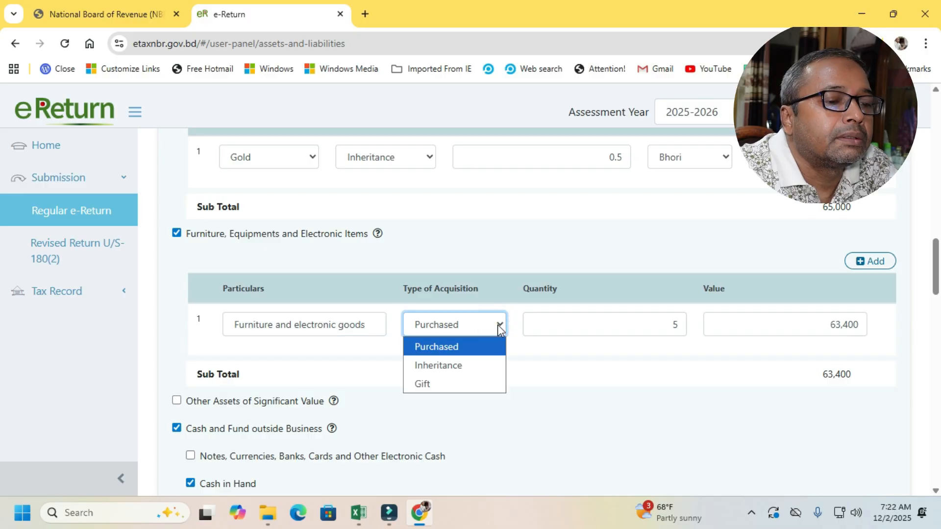
{"action": "left_click", "coordinate": [476, 349]}
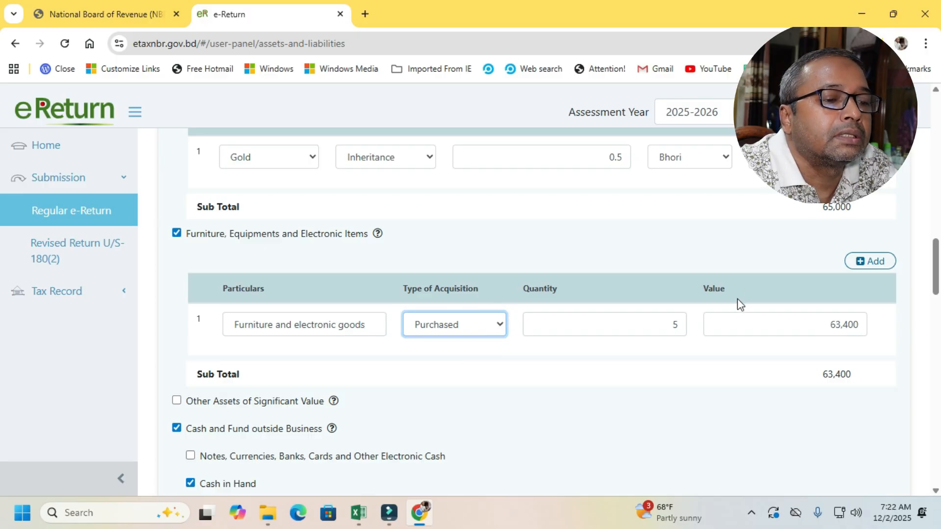
{"action": "left_click", "coordinate": [811, 319]}
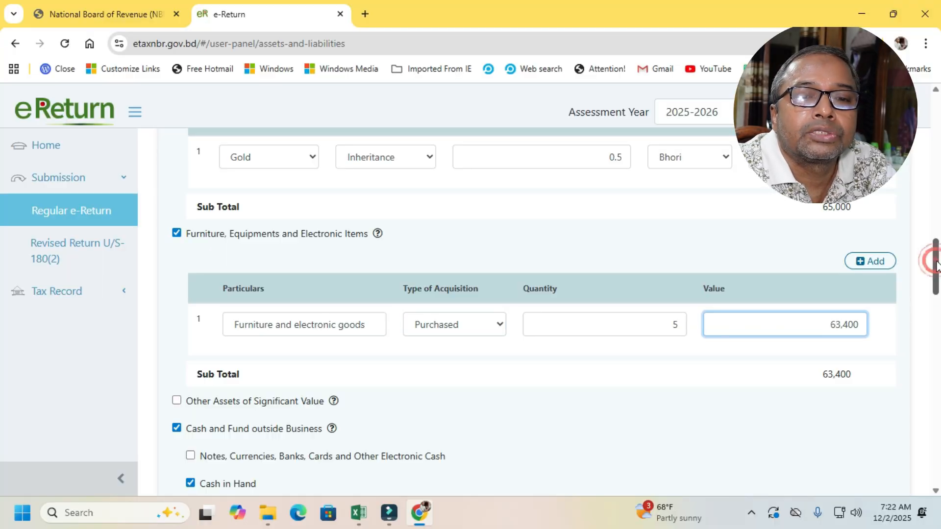
- Review the Cash and Fund outside Business section and check the Cash in Hand amount at the end of the income year
{"action": "scroll", "coordinate": [936, 271], "scroll_direction": "down", "scroll_amount": 3}
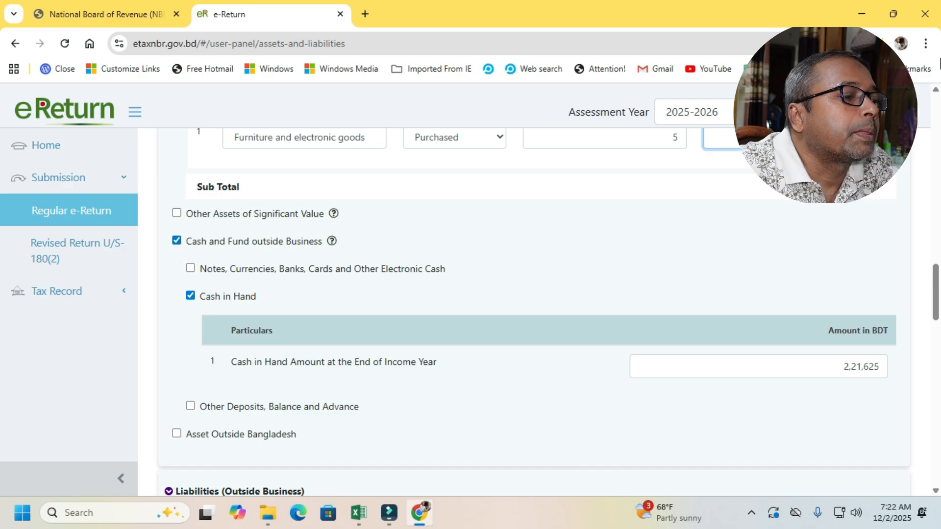
{"action": "mouse_move", "coordinate": [936, 282]}
{"action": "left_mouse_down"}
{"action": "mouse_move", "coordinate": [936, 110]}
{"action": "mouse_move", "coordinate": [937, 288]}
{"action": "left_mouse_up"}
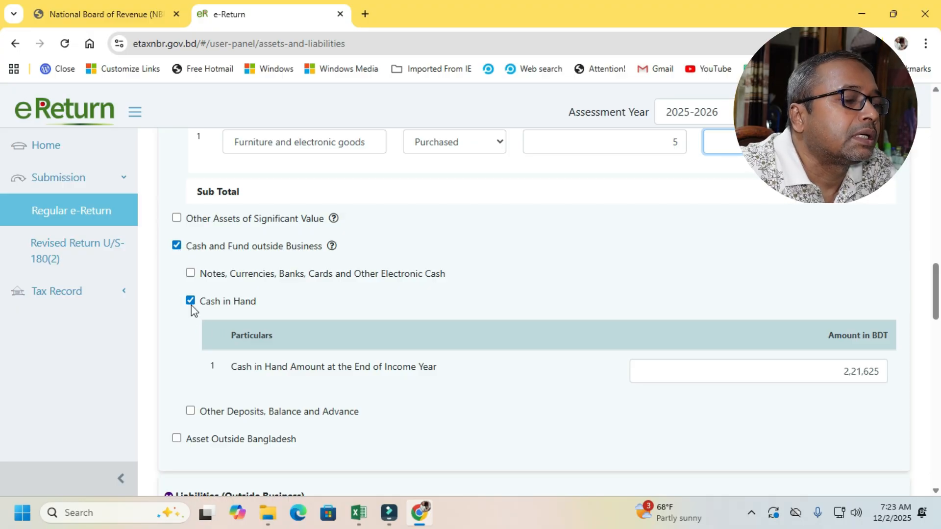
{"action": "left_click_drag", "start_coordinate": [936, 287], "coordinate": [936, 304]}
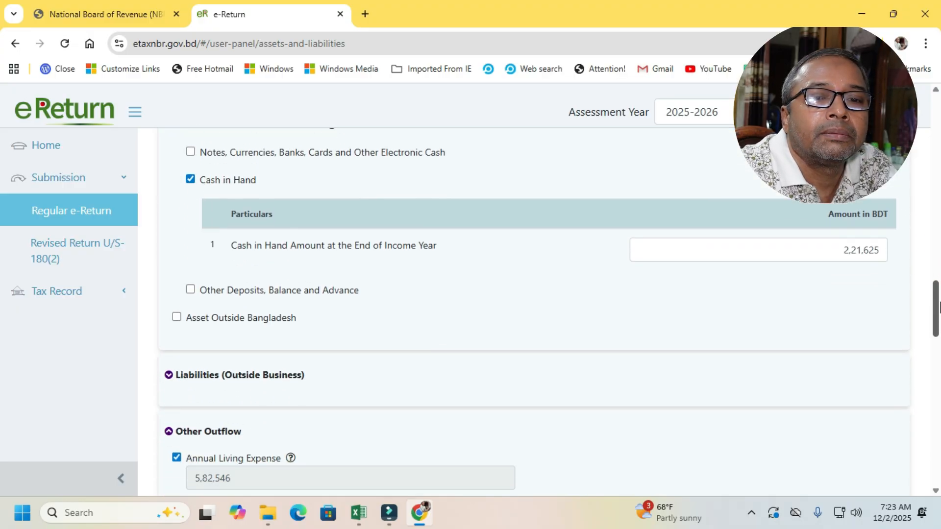
{"action": "left_click", "coordinate": [839, 255]}
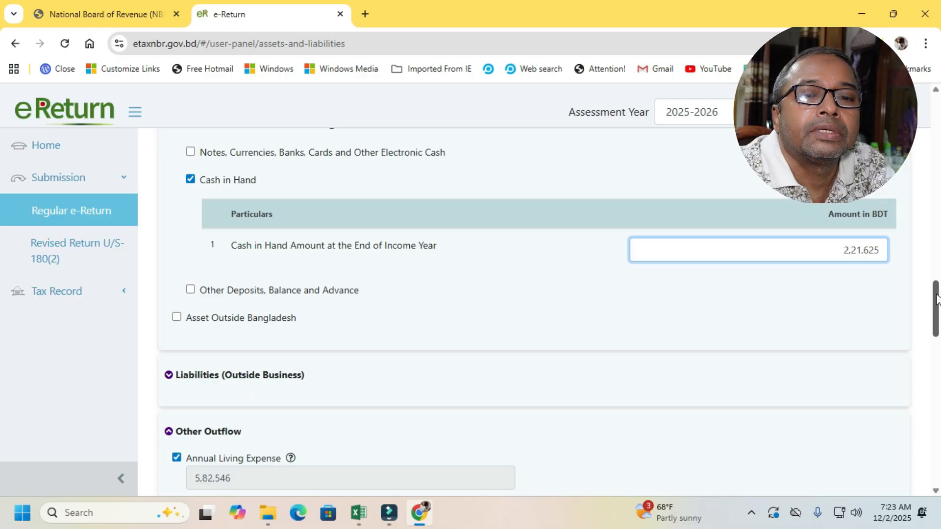
{"action": "left_click_drag", "start_coordinate": [933, 294], "coordinate": [933, 297]}
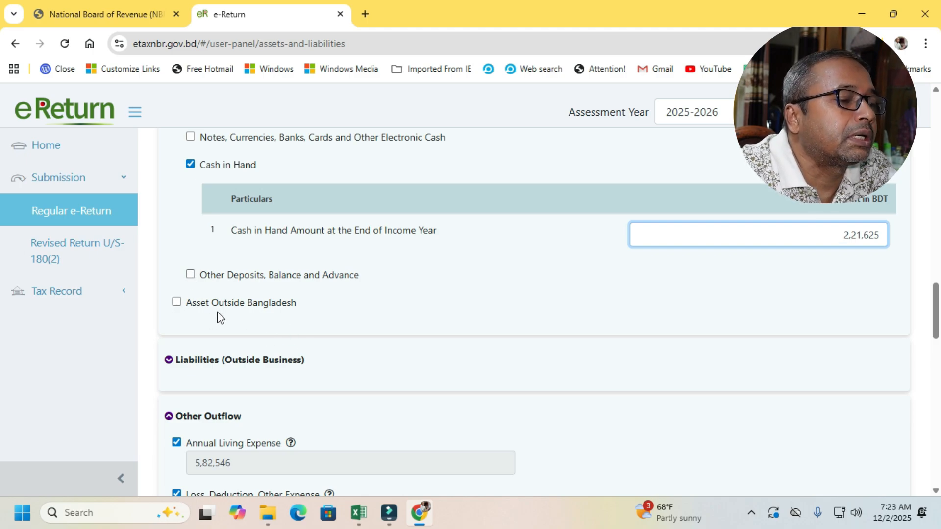
- Preview the Asset Outside Bangladesh fields, leaving that category unselected, and expand Liabilities (Outside Business) to review its loan categories
{"action": "left_click", "coordinate": [176, 303]}
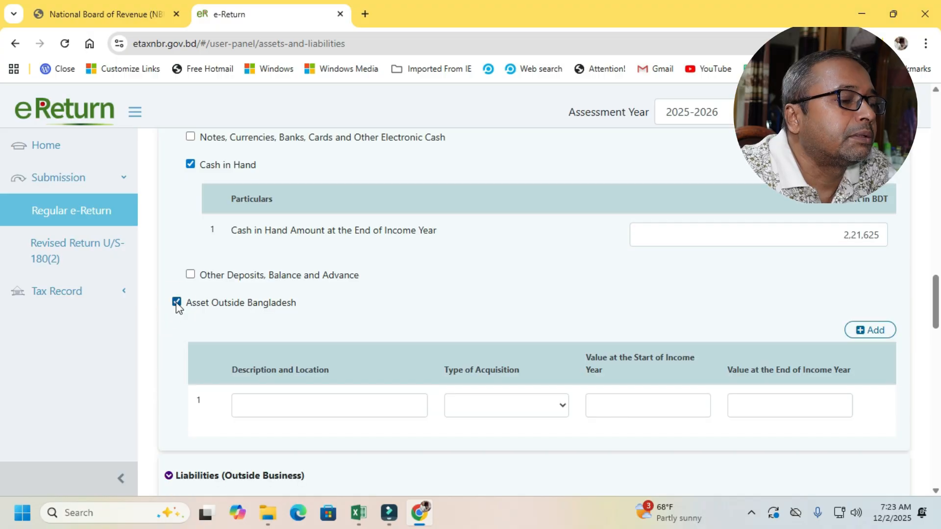
{"action": "left_click", "coordinate": [177, 304]}
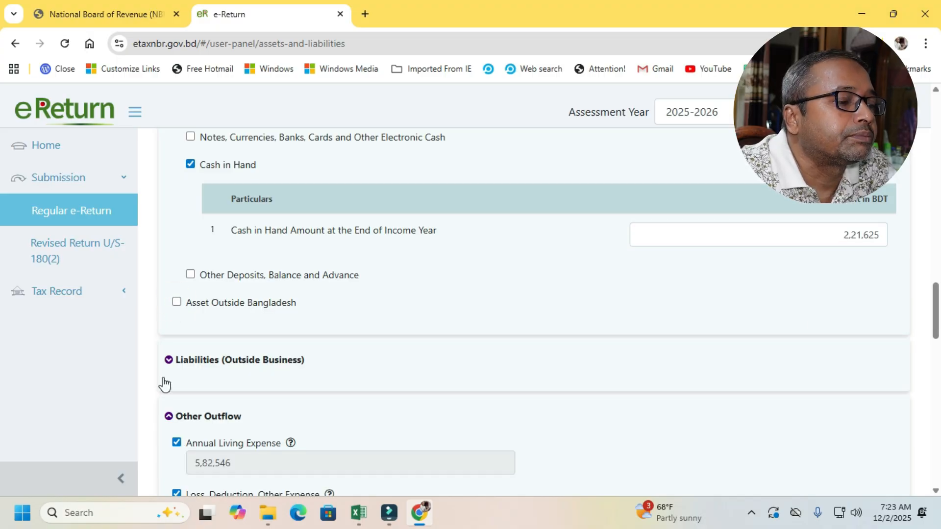
{"action": "left_click", "coordinate": [168, 361]}
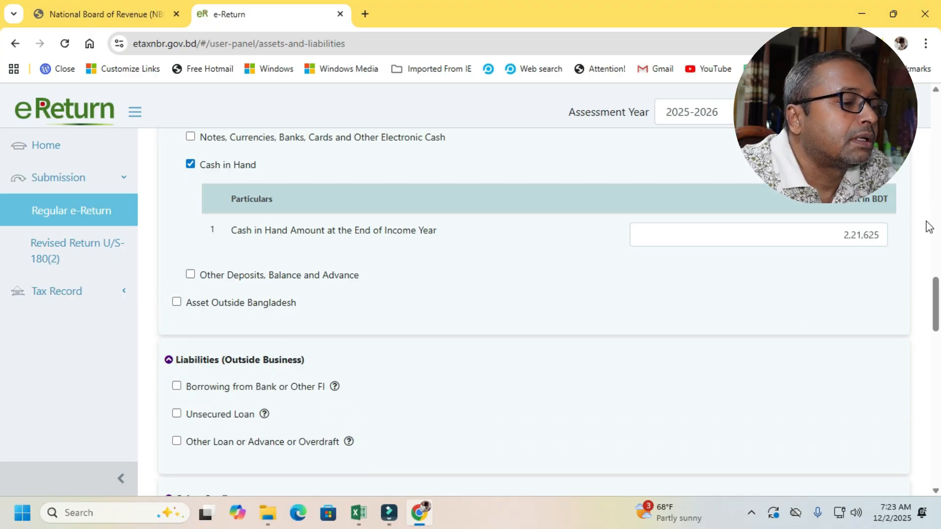
{"action": "left_click_drag", "start_coordinate": [936, 284], "coordinate": [936, 308]}
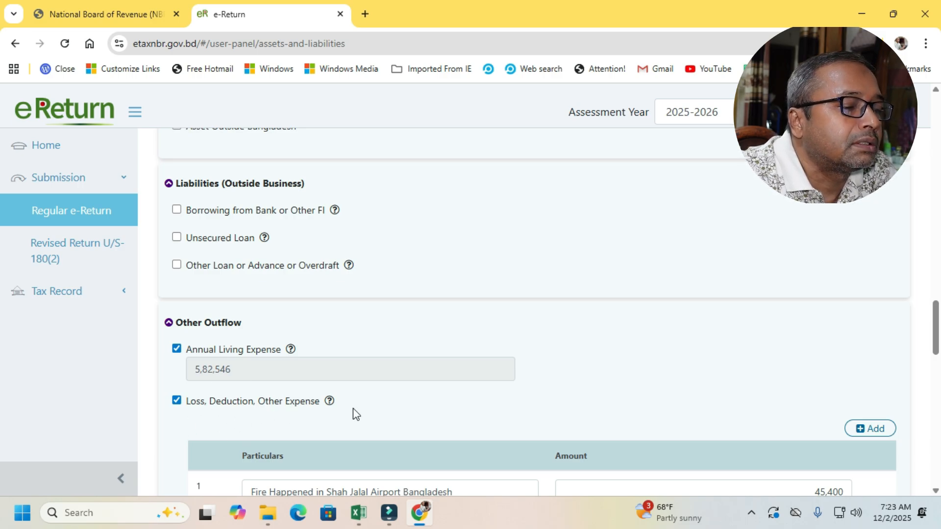
- Check the Loss, Deduction, Other Expense entry and preview the Gift, Donation and Contribution fields, leaving the gift category unselected
{"action": "left_click_drag", "start_coordinate": [935, 326], "coordinate": [939, 349]}
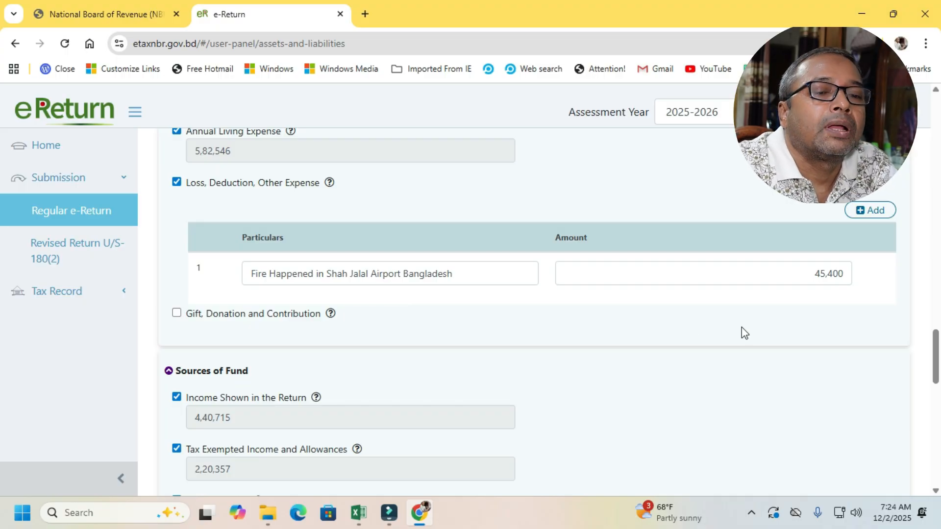
{"action": "left_click", "coordinate": [807, 274]}
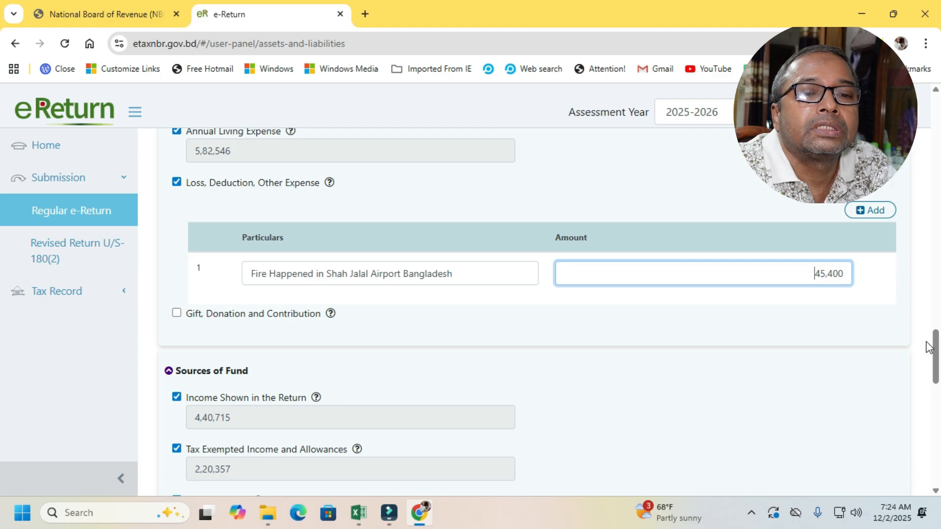
{"action": "scroll", "coordinate": [933, 349], "scroll_direction": "down", "scroll_amount": 2}
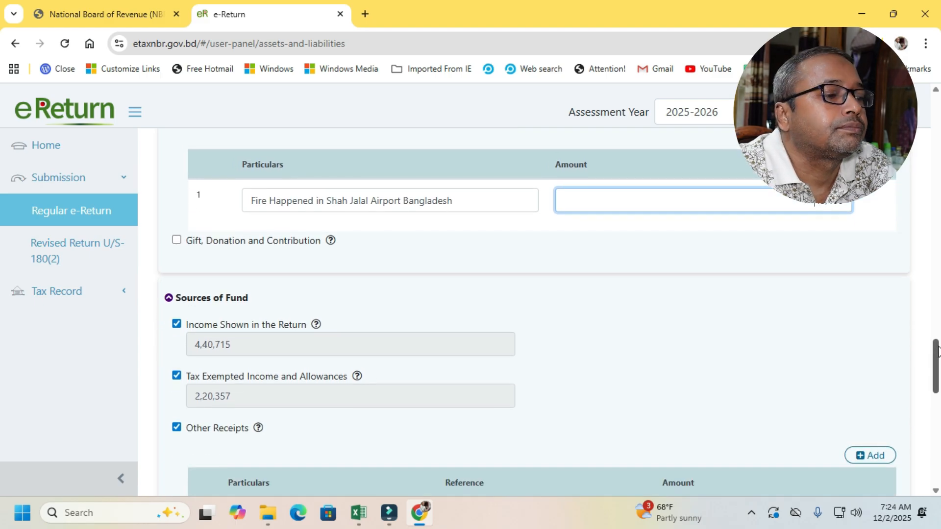
{"action": "scroll", "coordinate": [262, 195], "scroll_direction": "down", "scroll_amount": 2}
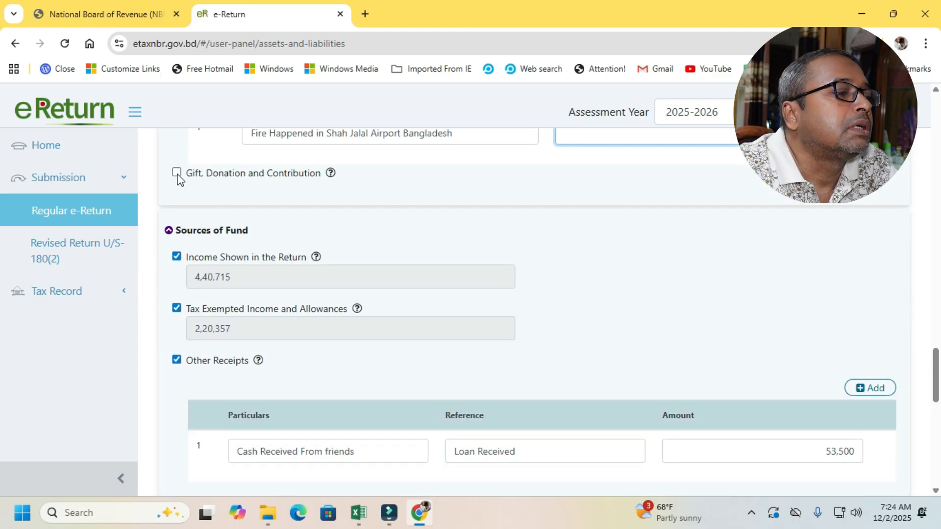
{"action": "left_click", "coordinate": [176, 172]}
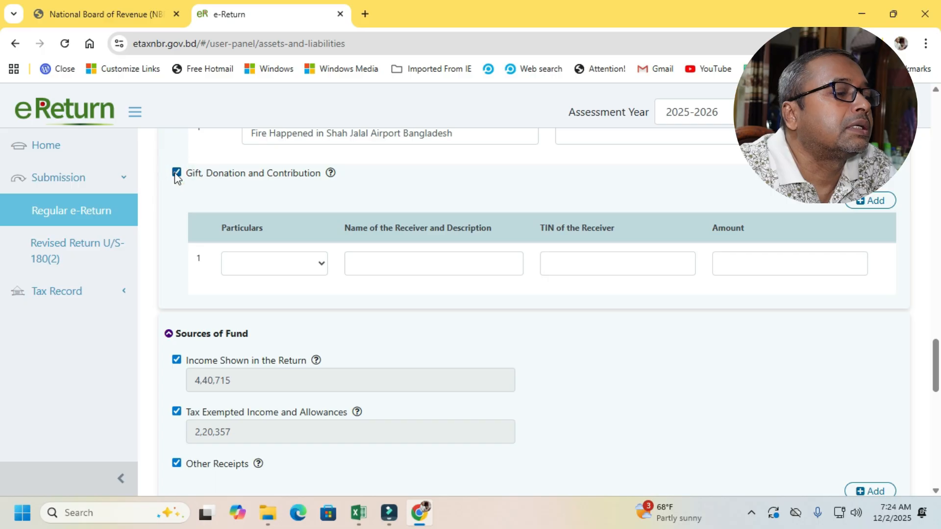
{"action": "left_click", "coordinate": [175, 174]}
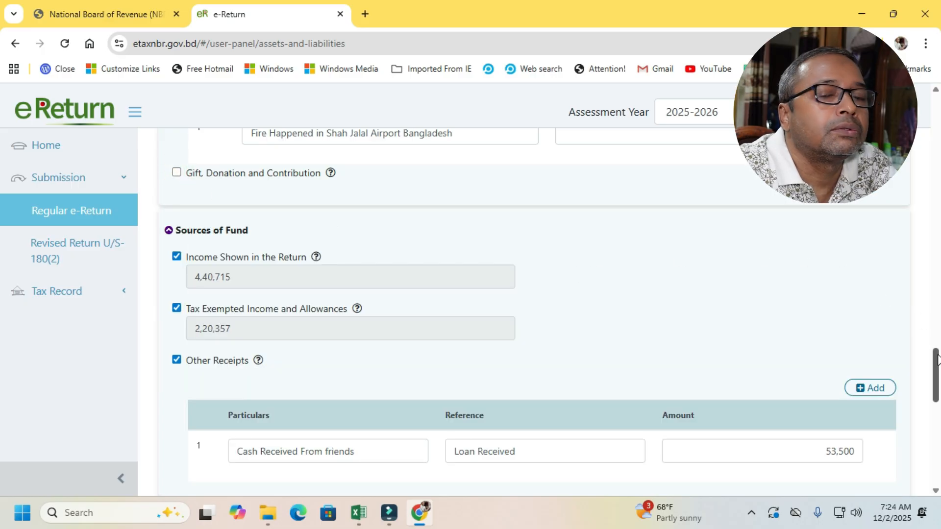
- Compare the Tax Exempted Income and Allowances amount in Sources of Fund with the exempted portion of salary in the Excel Tax Return F sheet
{"action": "left_click_drag", "start_coordinate": [937, 360], "coordinate": [938, 368]}
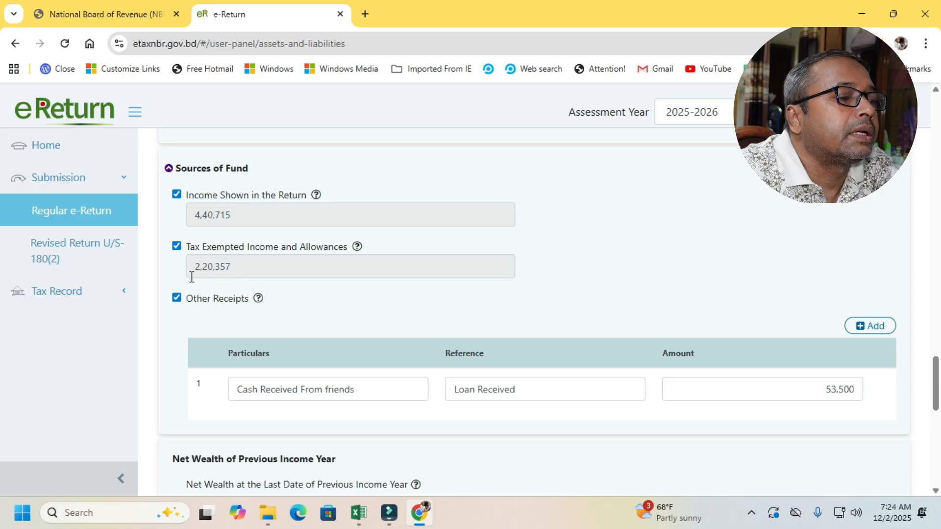
{"action": "left_click", "coordinate": [235, 267]}
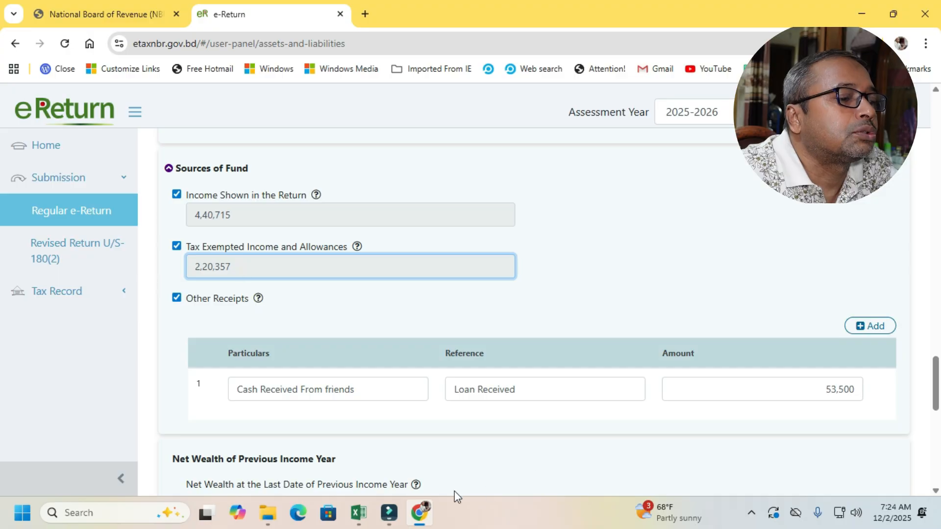
{"action": "left_click", "coordinate": [359, 513]}
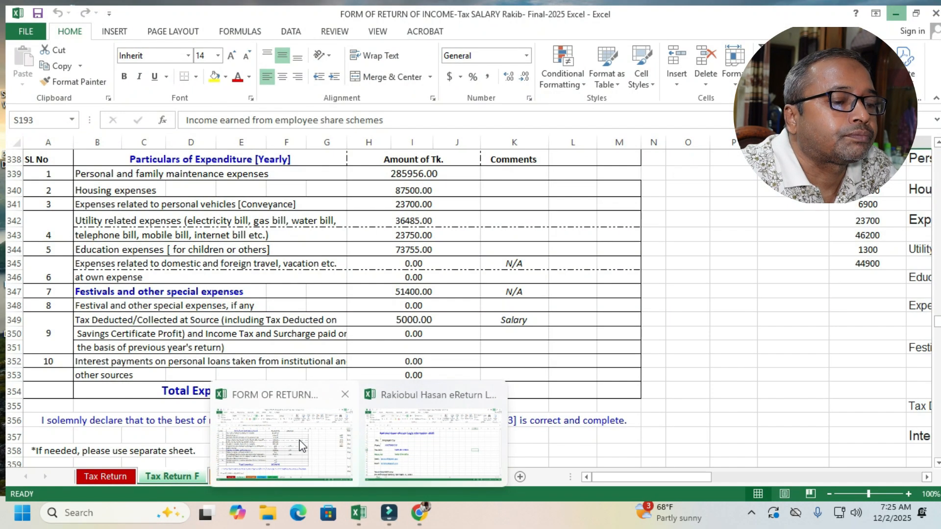
{"action": "left_click", "coordinate": [301, 439]}
{"action": "left_click_drag", "start_coordinate": [935, 323], "coordinate": [933, 247]}
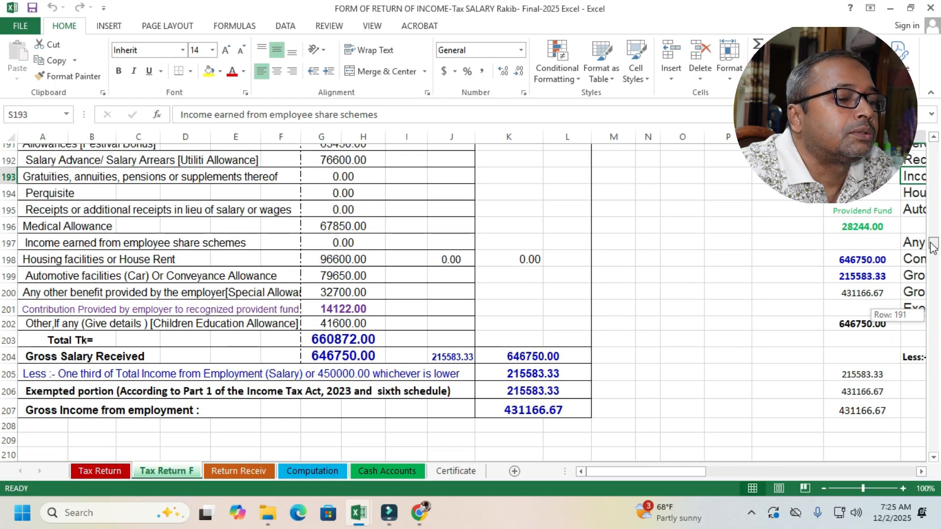
{"action": "left_click_drag", "start_coordinate": [932, 247], "coordinate": [931, 247]}
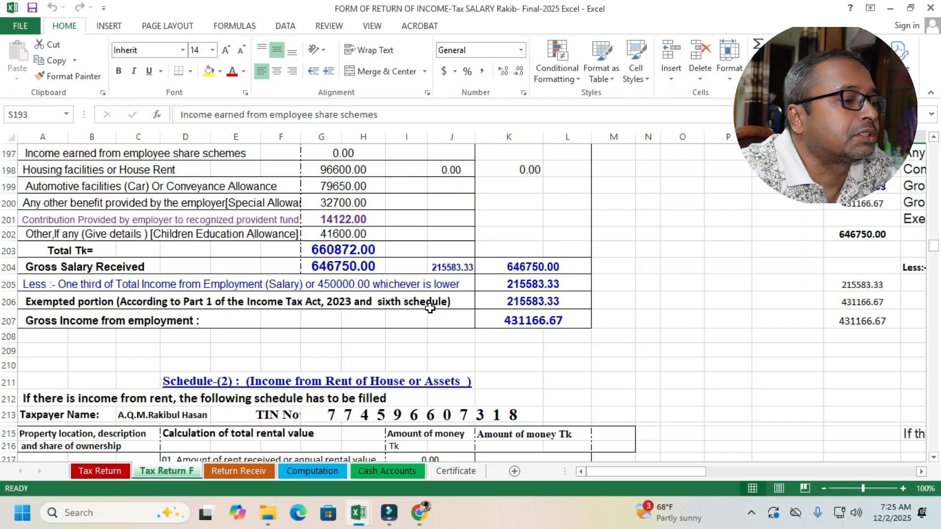
{"action": "left_click", "coordinate": [528, 298]}
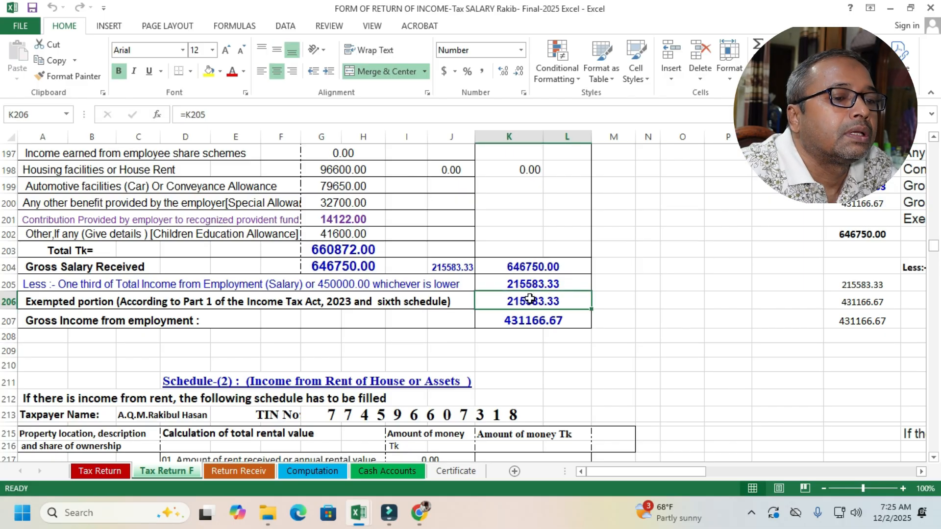
{"action": "left_click", "coordinate": [533, 284]}
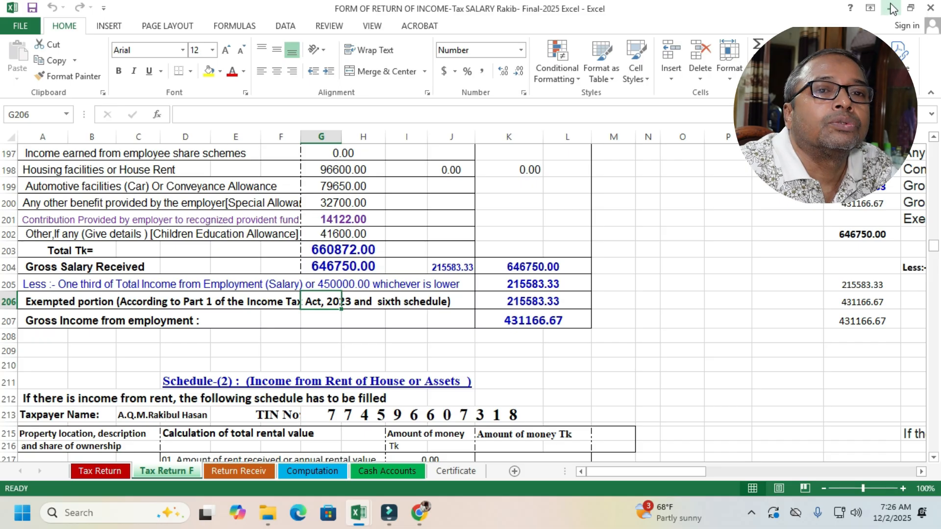
{"action": "key", "text": "alt+Tab"}
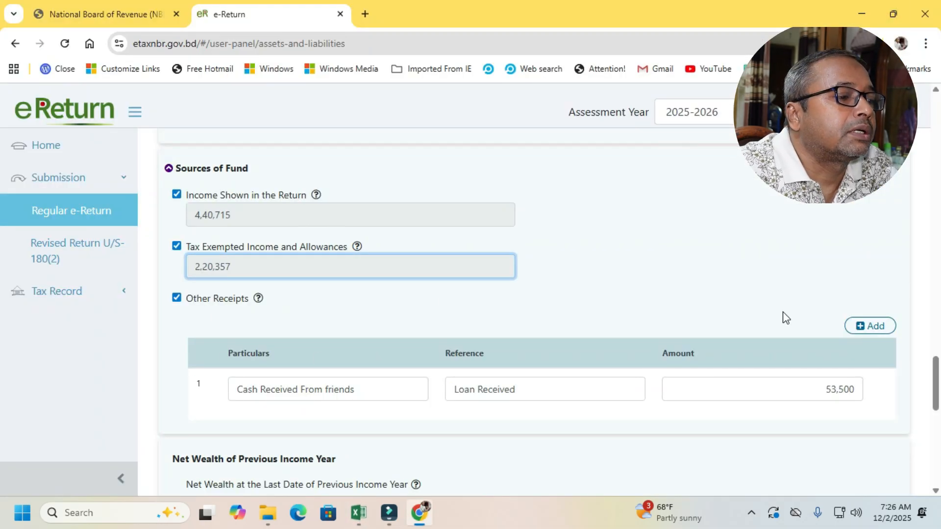
- Review the previous year's net wealth and the Summary table, and save the Assets & Liabilities section to continue to Tax & Payment
{"action": "scroll", "coordinate": [382, 341], "scroll_direction": "down", "scroll_amount": 2}
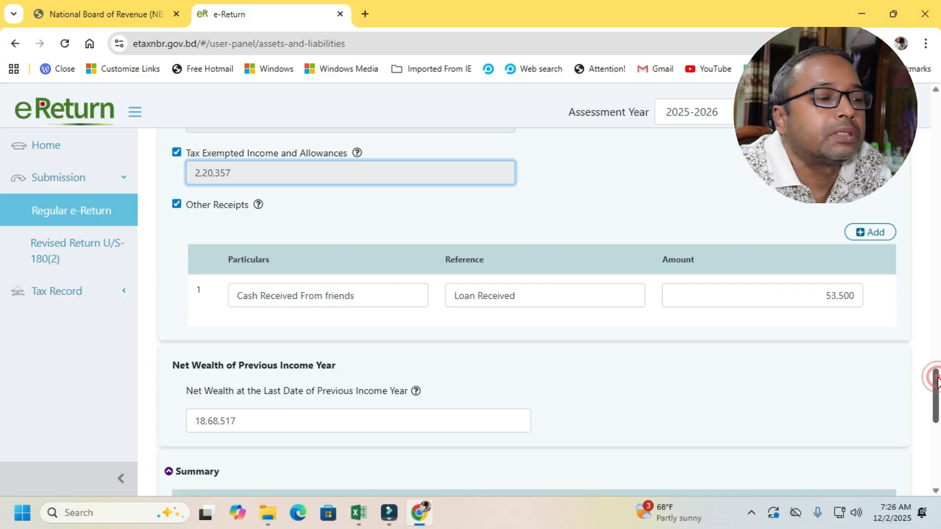
{"action": "left_click_drag", "start_coordinate": [937, 382], "coordinate": [938, 388]}
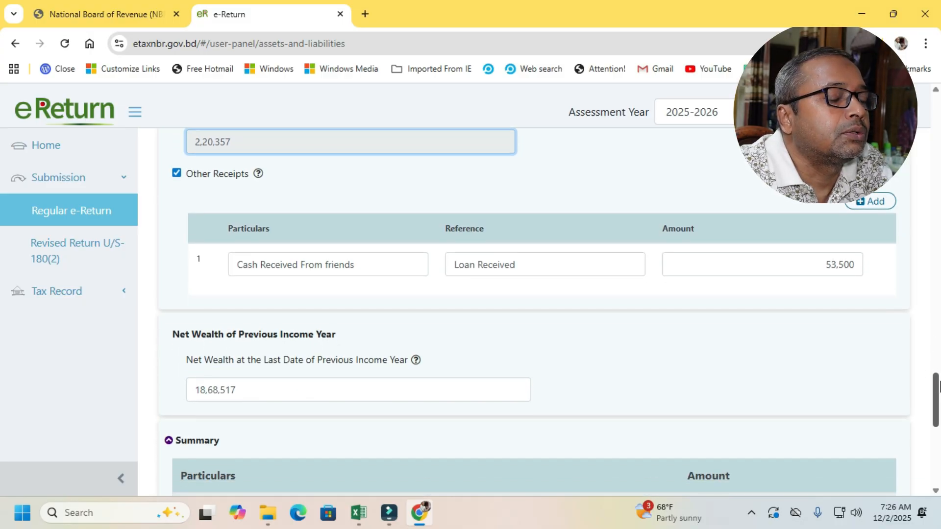
{"action": "scroll", "coordinate": [321, 393], "scroll_direction": "down", "scroll_amount": 3}
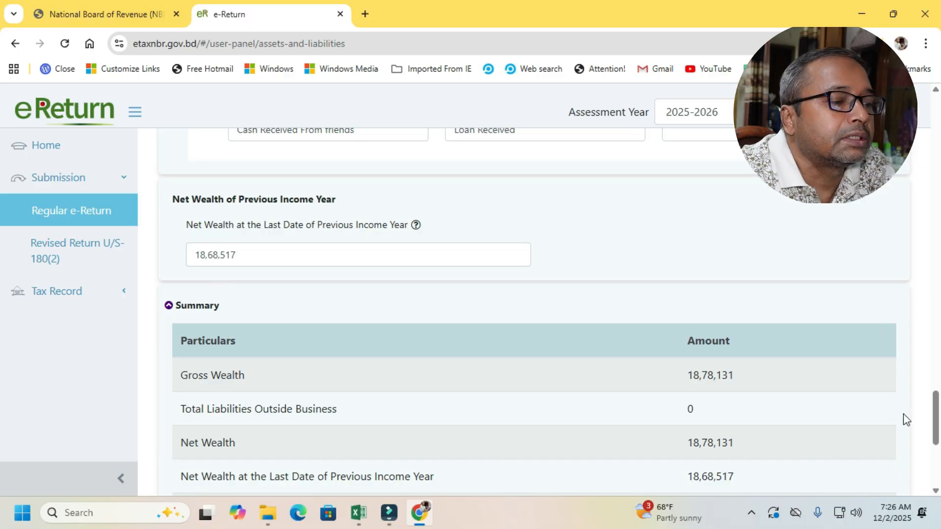
{"action": "left_click_drag", "start_coordinate": [934, 408], "coordinate": [937, 438]}
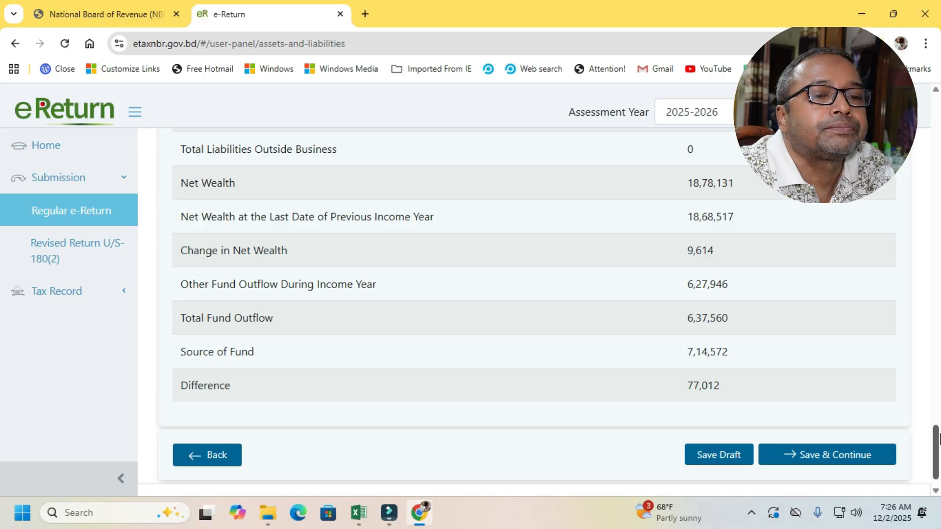
{"action": "left_click_drag", "start_coordinate": [937, 439], "coordinate": [937, 440]}
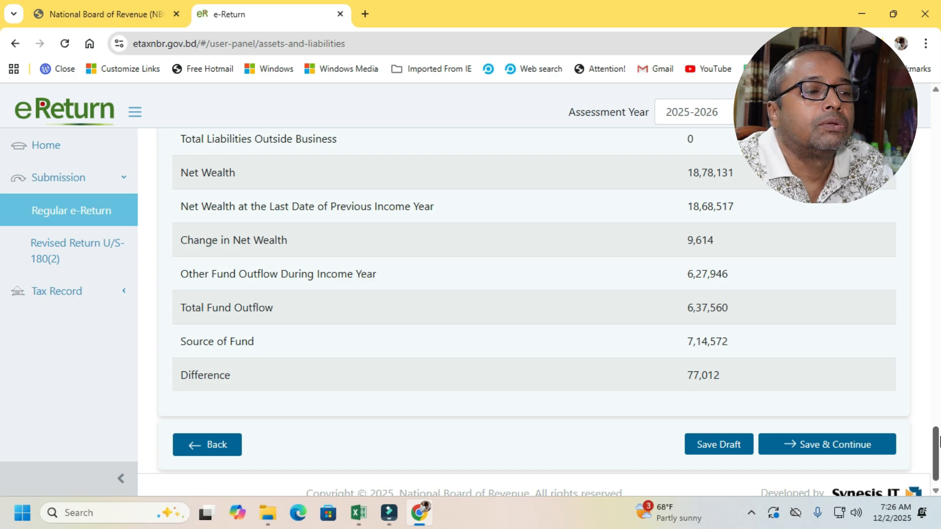
{"action": "left_click_drag", "start_coordinate": [938, 439], "coordinate": [937, 442]}
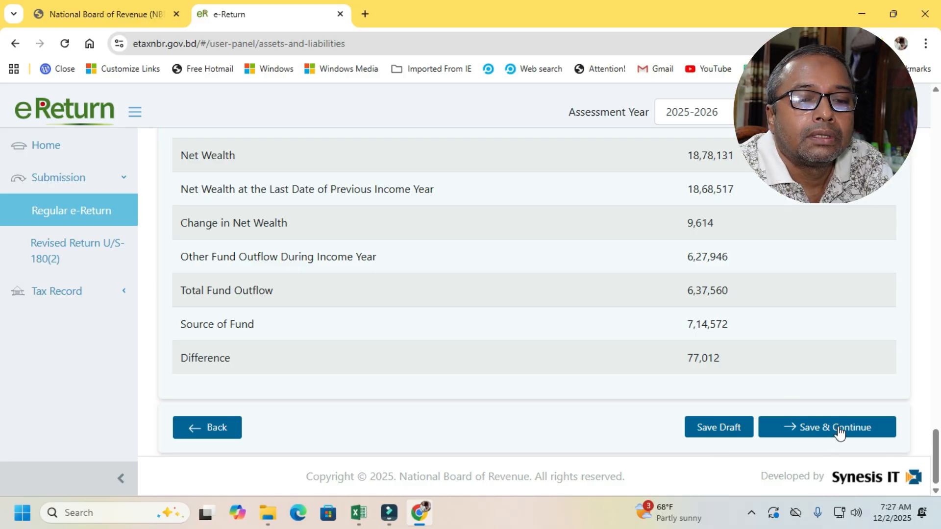
{"action": "mouse_move", "coordinate": [934, 443]}
{"action": "left_mouse_down"}
{"action": "mouse_move", "coordinate": [917, 92]}
{"action": "mouse_move", "coordinate": [934, 157]}
{"action": "mouse_move", "coordinate": [934, 138]}
{"action": "mouse_move", "coordinate": [938, 458]}
{"action": "left_mouse_up"}
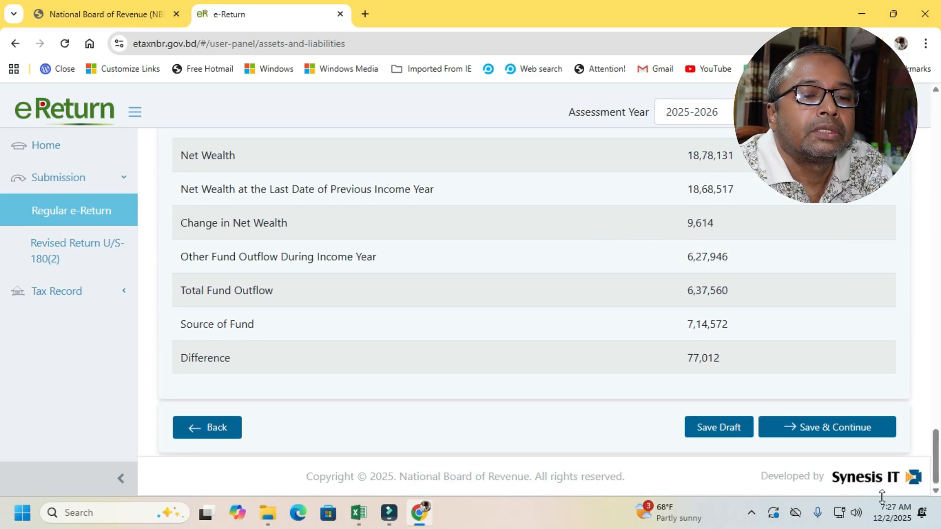
{"action": "left_click", "coordinate": [850, 430]}
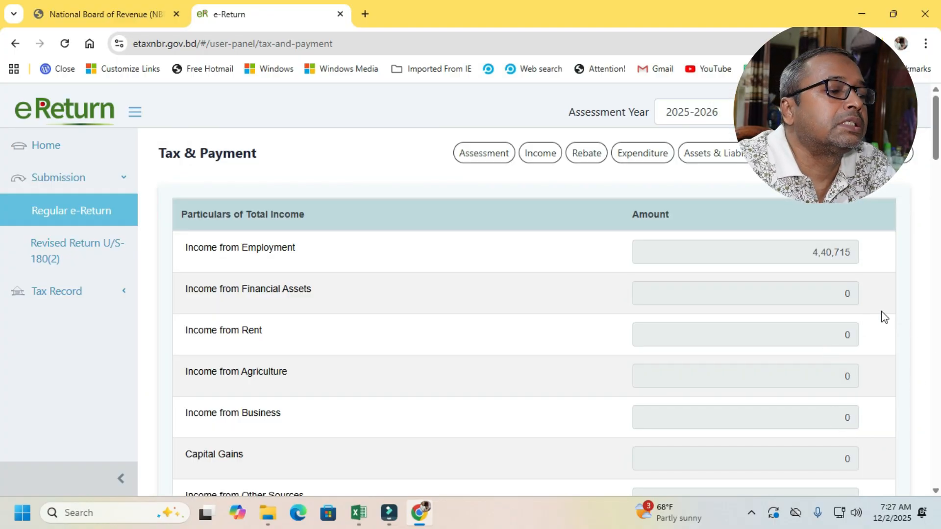
- Review the Tax & Payment page, examining total income, tax computation, rebate, minimum tax and the Final Payable amounts
{"action": "left_click", "coordinate": [937, 117]}
{"action": "left_click_drag", "start_coordinate": [937, 117], "coordinate": [939, 179]}
{"action": "scroll", "coordinate": [938, 180], "scroll_direction": "down", "scroll_amount": 1}
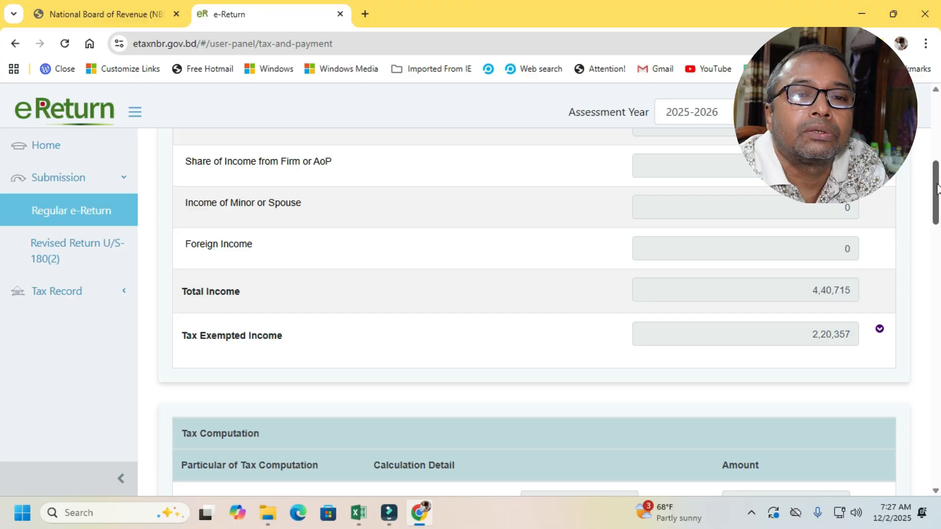
{"action": "left_click_drag", "start_coordinate": [937, 189], "coordinate": [939, 232]}
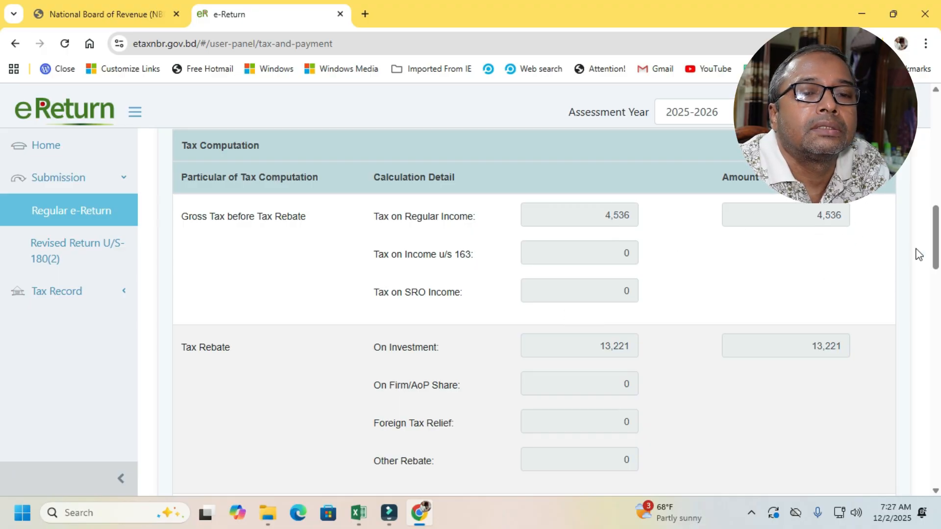
{"action": "scroll", "coordinate": [936, 235], "scroll_direction": "down", "scroll_amount": 2}
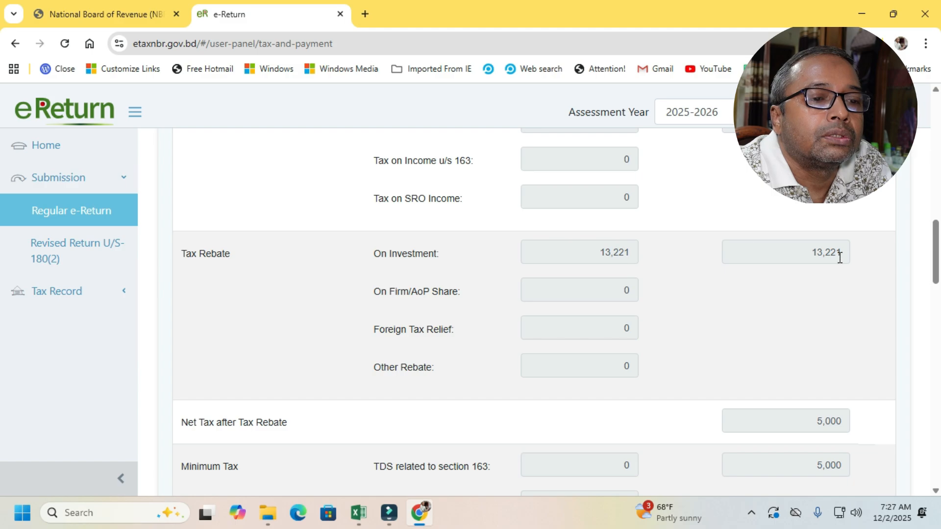
{"action": "scroll", "coordinate": [937, 243], "scroll_direction": "down", "scroll_amount": 3}
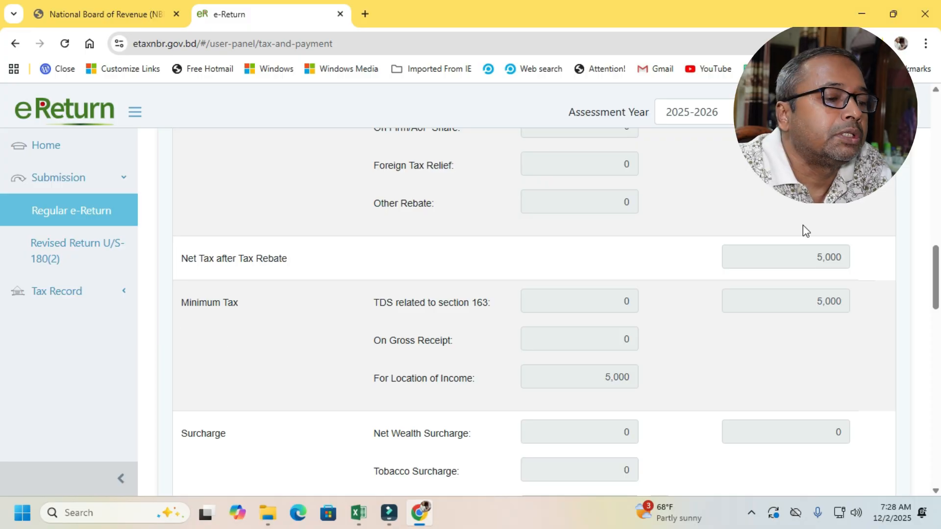
{"action": "left_click_drag", "start_coordinate": [933, 257], "coordinate": [938, 411]}
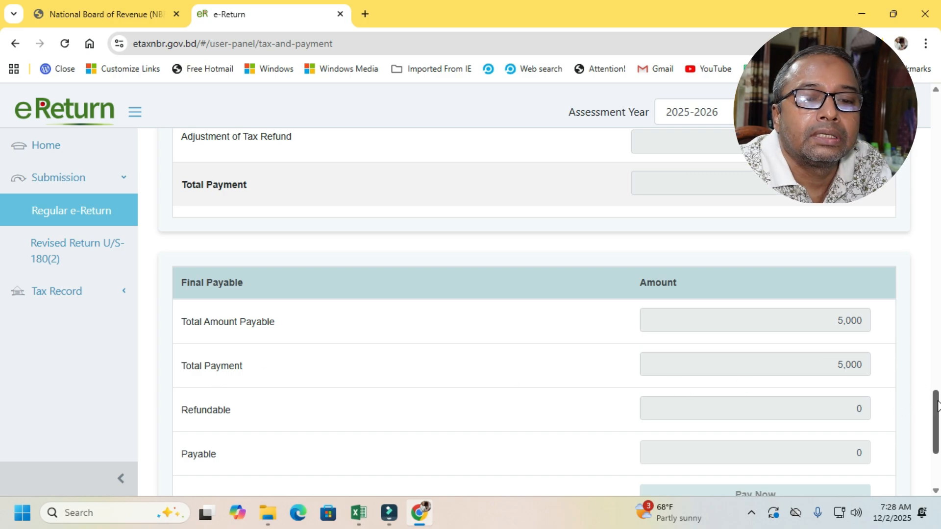
- Go to the tax payment status update in the eReturn Ledger and open the Salary (Others) source tax claim form
{"action": "left_click_drag", "start_coordinate": [937, 407], "coordinate": [939, 327]}
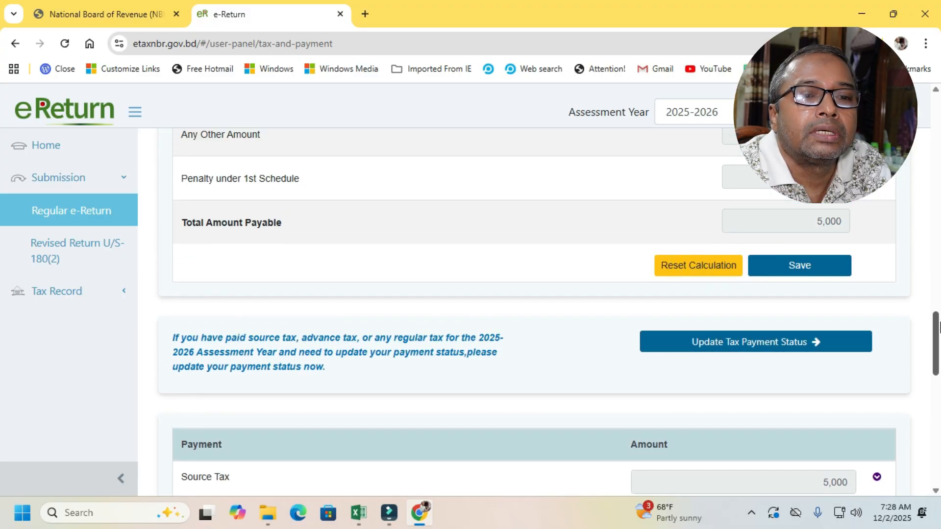
{"action": "left_click", "coordinate": [820, 344]}
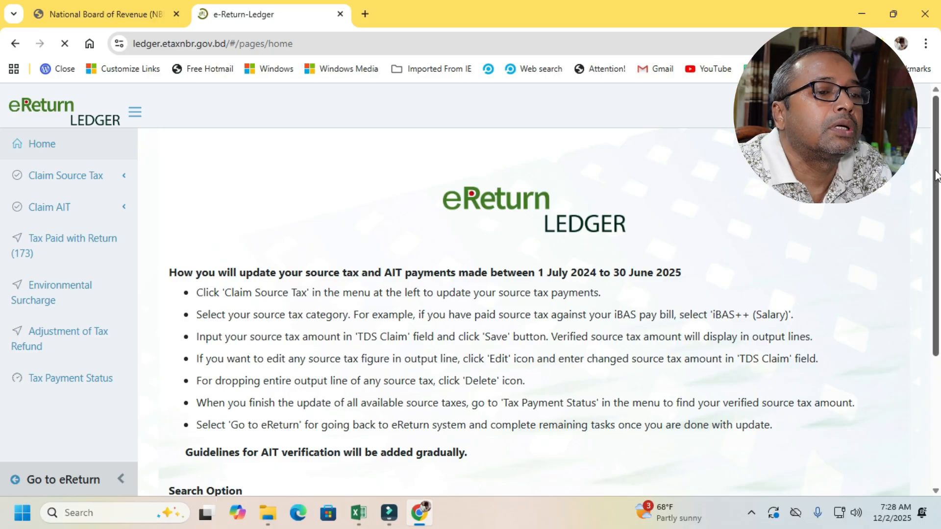
{"action": "left_click_drag", "start_coordinate": [937, 176], "coordinate": [938, 215]}
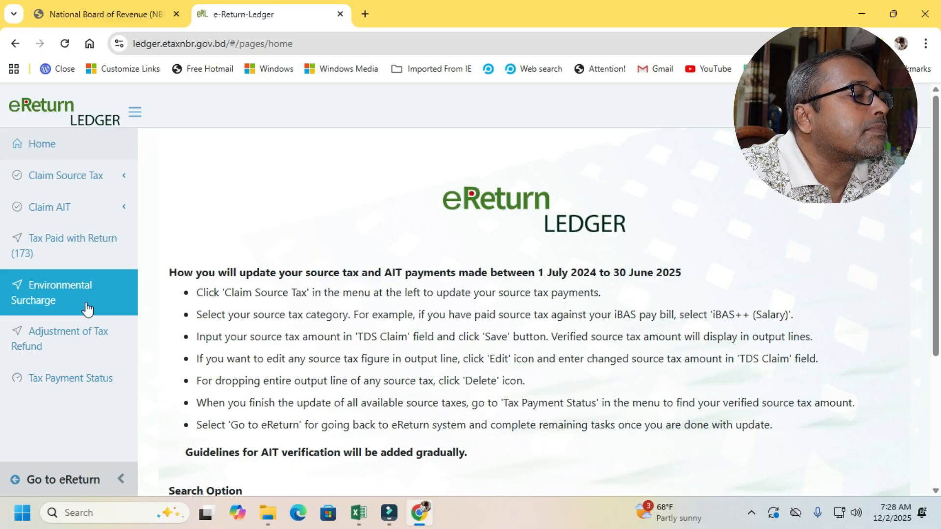
{"action": "left_click", "coordinate": [95, 179]}
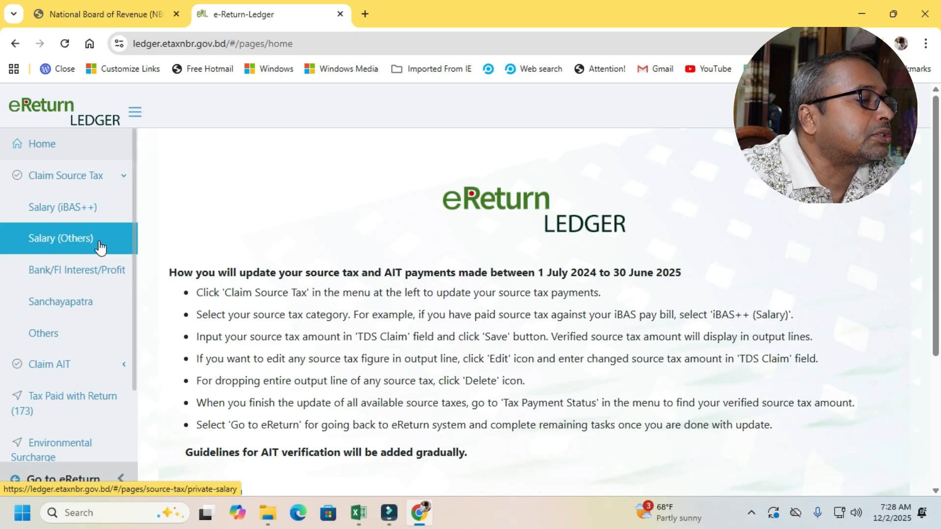
{"action": "left_click", "coordinate": [80, 242]}
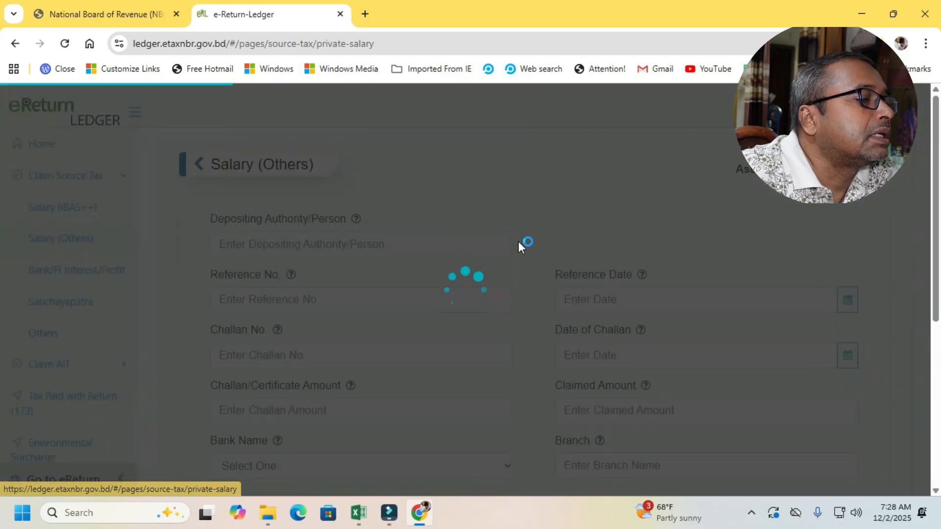
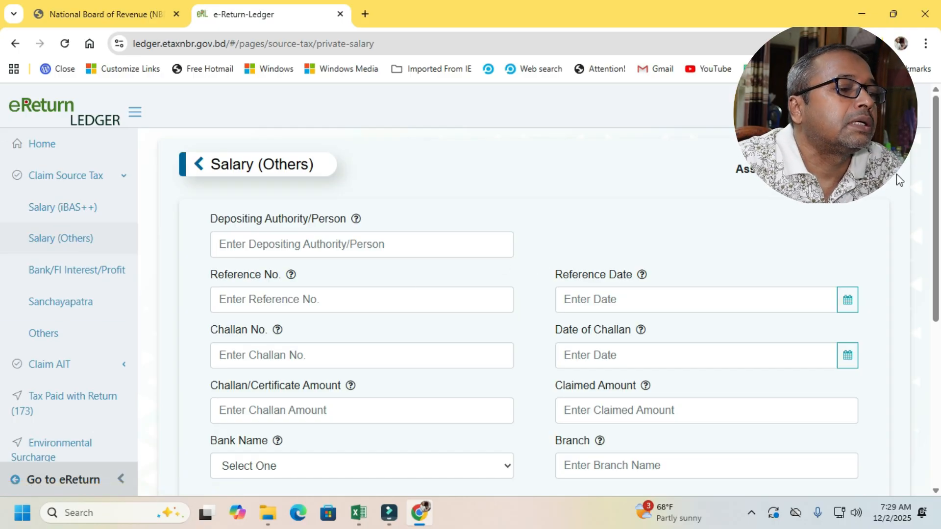
- Examine the Salary (Others) claim fields: depositing authority, reference and challan numbers and dates, challan and claimed amounts, bank name and branch
{"action": "mouse_move", "coordinate": [935, 182]}
{"action": "left_mouse_down"}
{"action": "mouse_move", "coordinate": [940, 202]}
{"action": "mouse_move", "coordinate": [931, 166]}
{"action": "left_mouse_up"}
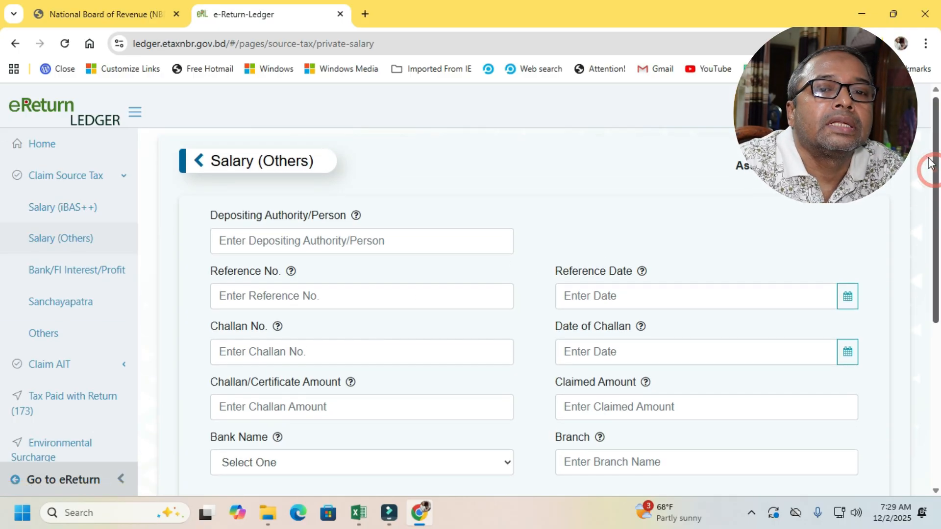
{"action": "left_click", "coordinate": [292, 240]}
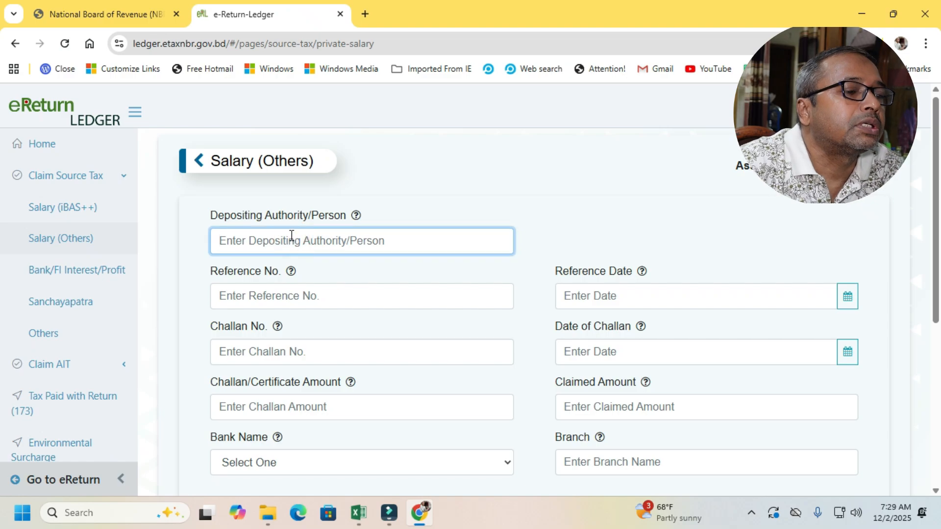
{"action": "left_click", "coordinate": [299, 296]}
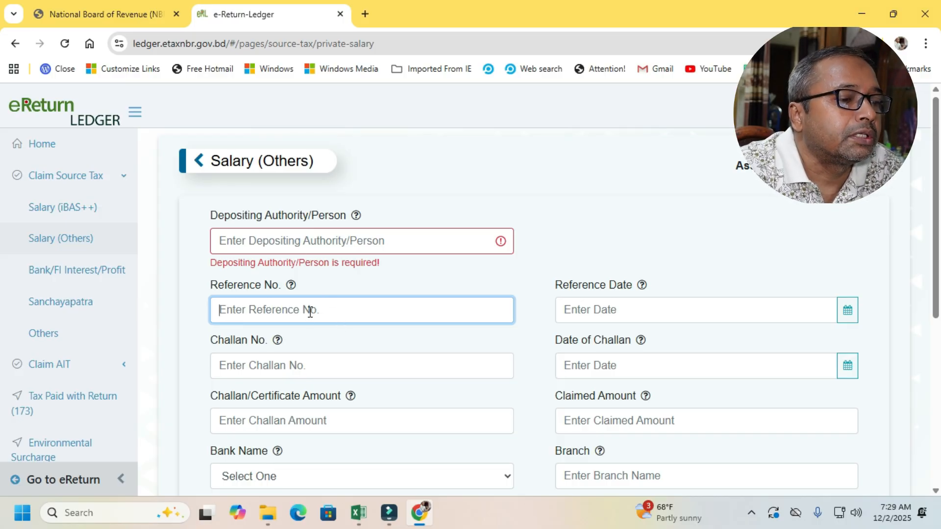
{"action": "left_click", "coordinate": [623, 310]}
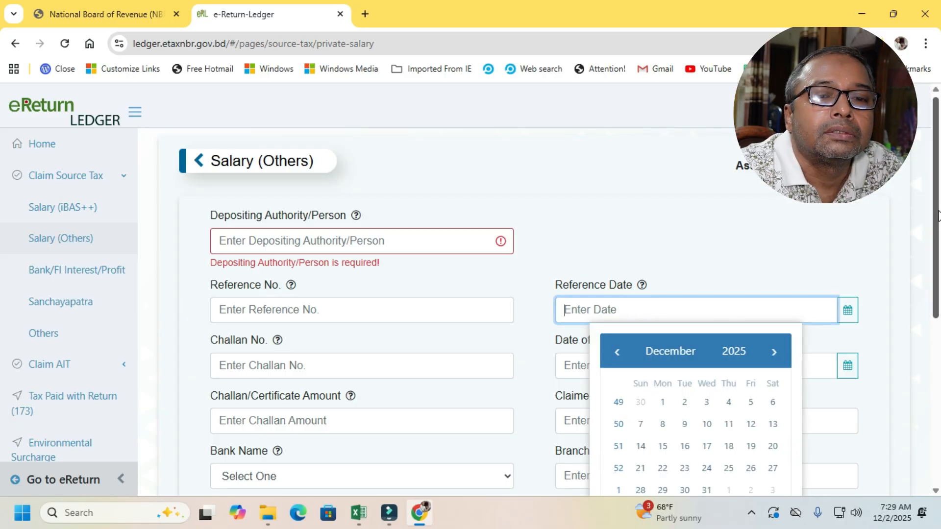
{"action": "scroll", "coordinate": [937, 216], "scroll_direction": "down", "scroll_amount": 1}
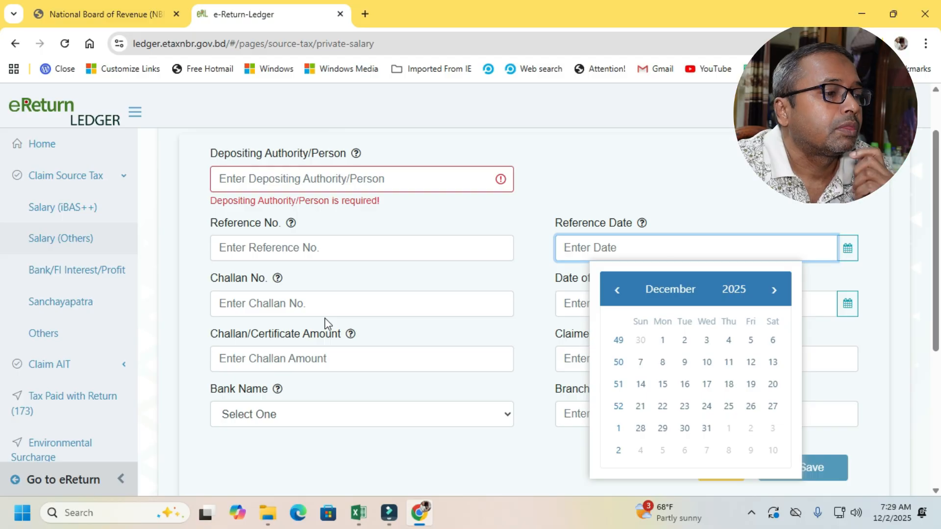
{"action": "left_click", "coordinate": [310, 303]}
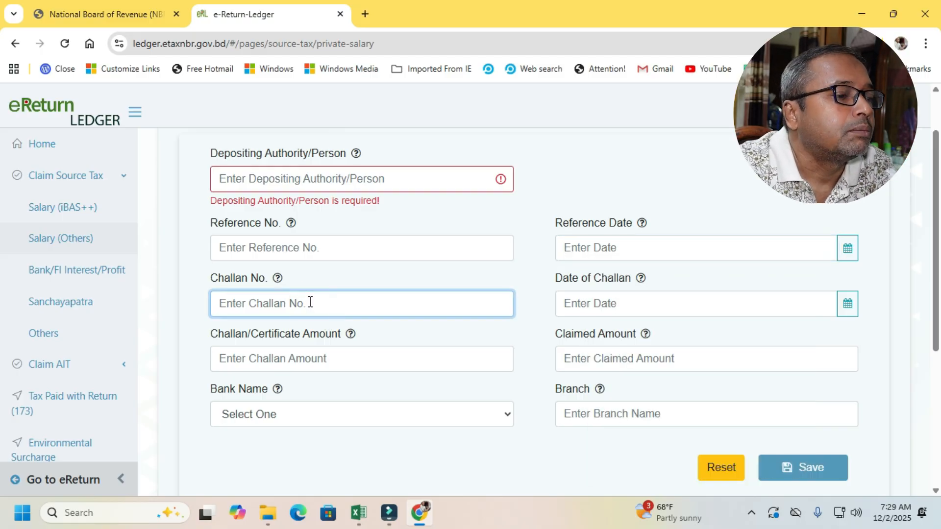
{"action": "left_click", "coordinate": [652, 302]}
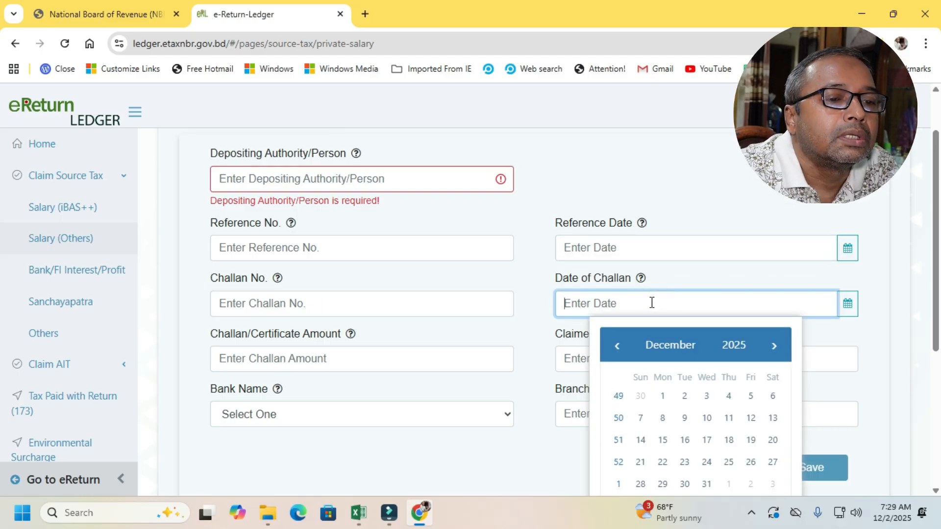
{"action": "left_click", "coordinate": [283, 361]}
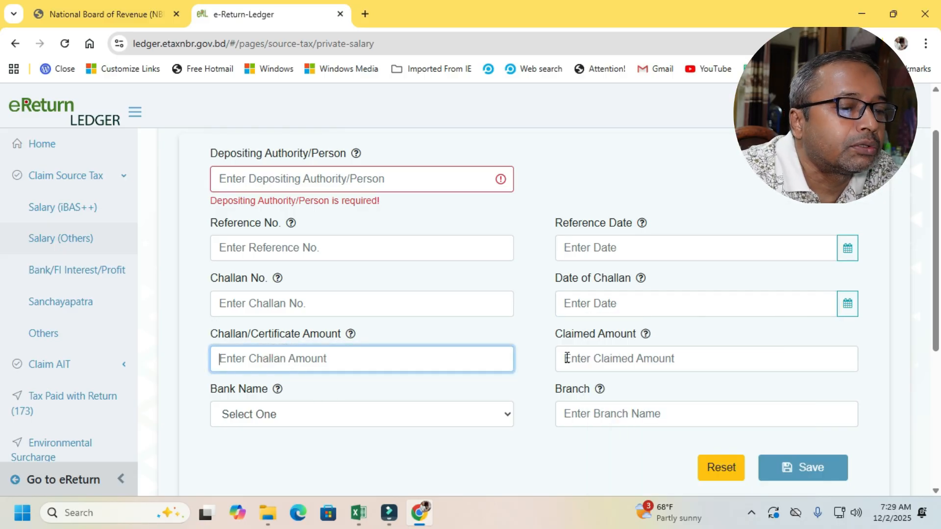
{"action": "left_click", "coordinate": [619, 354]}
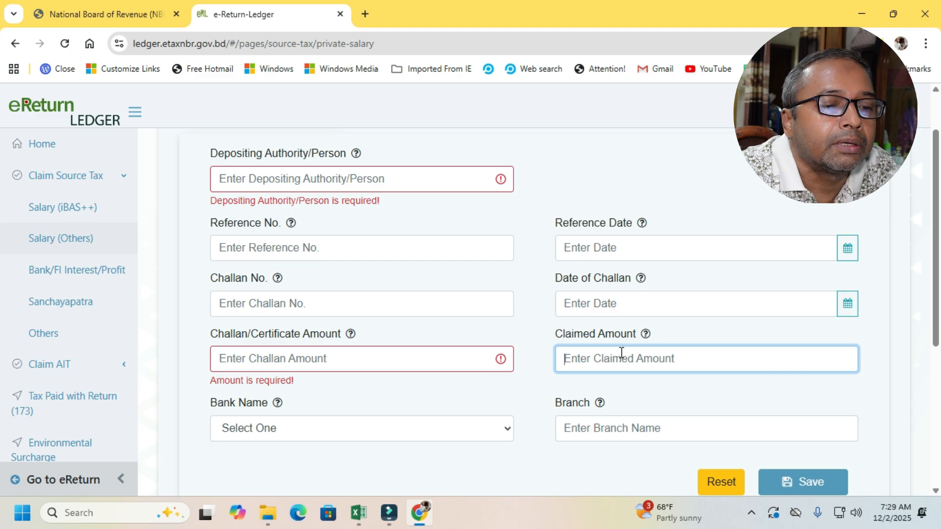
{"action": "scroll", "coordinate": [595, 315], "scroll_direction": "down", "scroll_amount": 1}
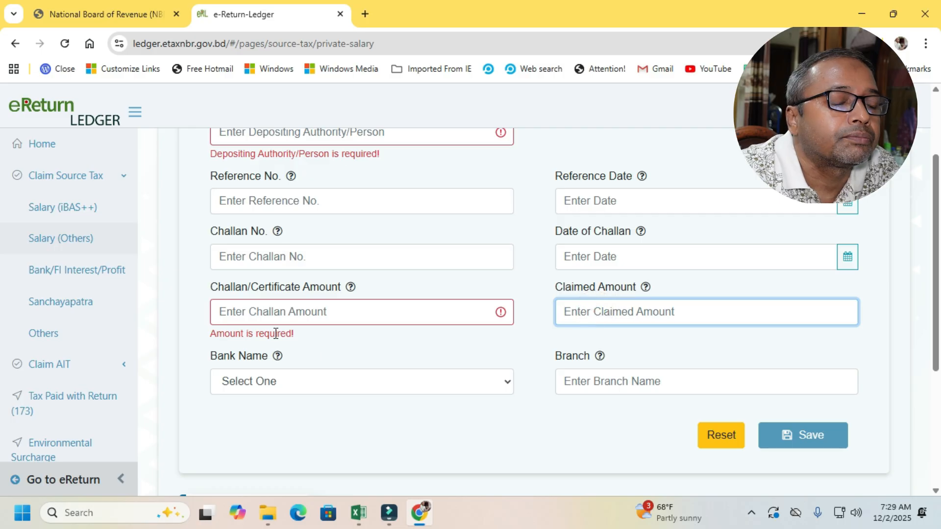
{"action": "left_click", "coordinate": [279, 309]}
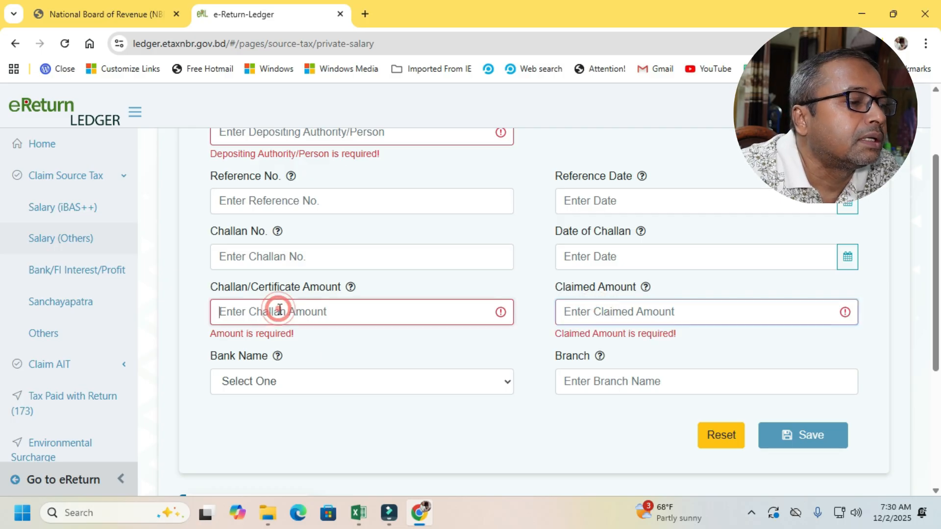
{"action": "left_click", "coordinate": [328, 382]}
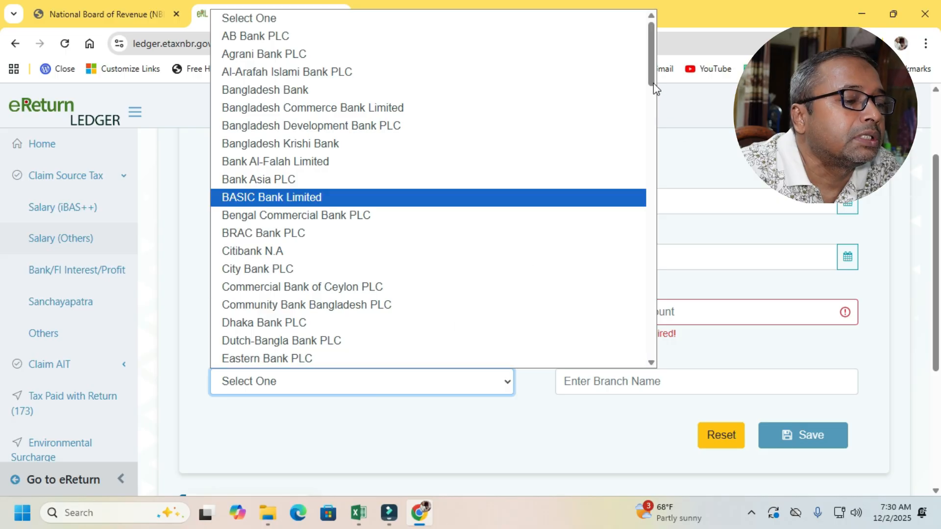
{"action": "left_click", "coordinate": [390, 383]}
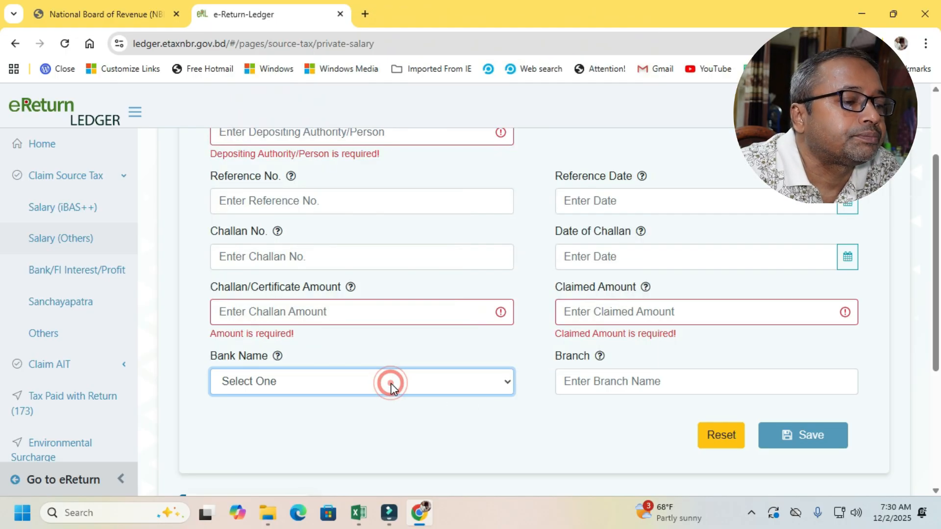
{"action": "left_click", "coordinate": [689, 387]}
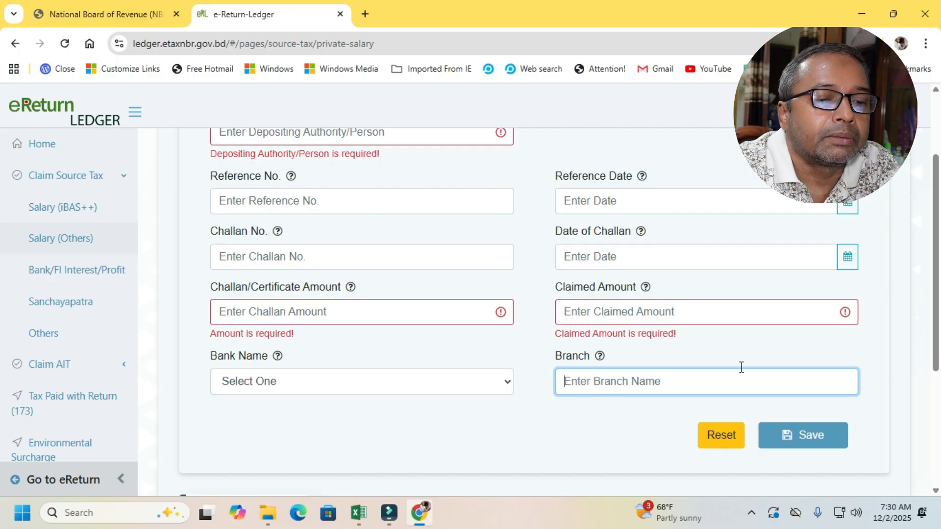
- Compare the Salary (Others) claim form fields with the recorded challan entry in the TDS Details table
{"action": "left_click_drag", "start_coordinate": [934, 289], "coordinate": [939, 429]}
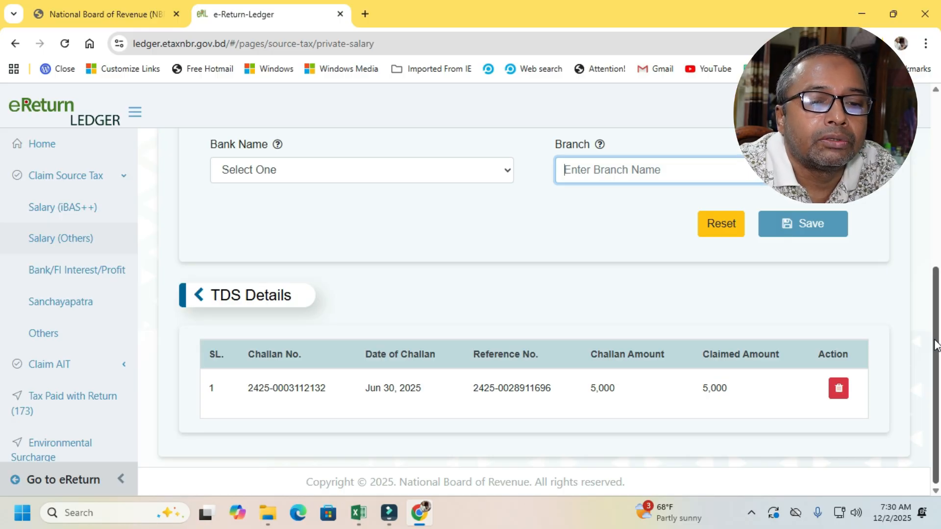
{"action": "left_click_drag", "start_coordinate": [937, 341], "coordinate": [911, 152]}
{"action": "scroll", "coordinate": [934, 142], "scroll_direction": "down", "scroll_amount": 1}
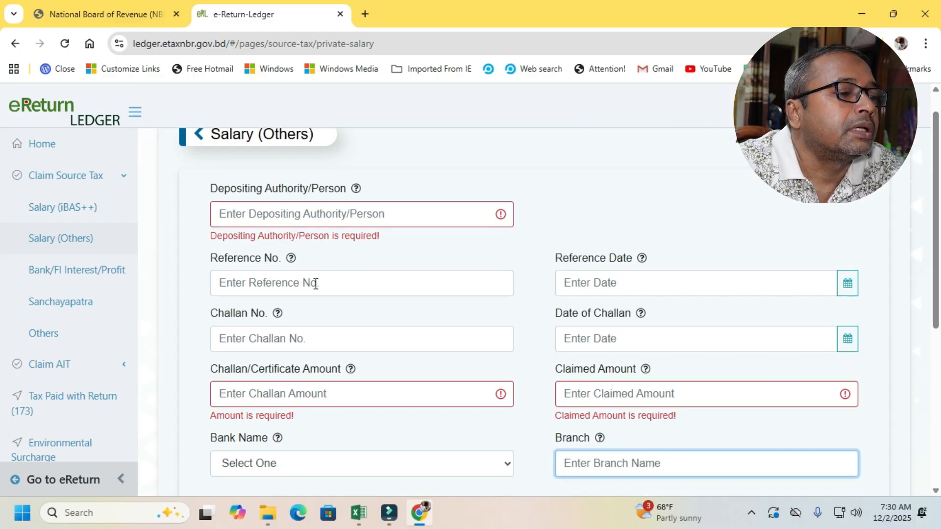
{"action": "scroll", "coordinate": [934, 165], "scroll_direction": "down", "scroll_amount": 2}
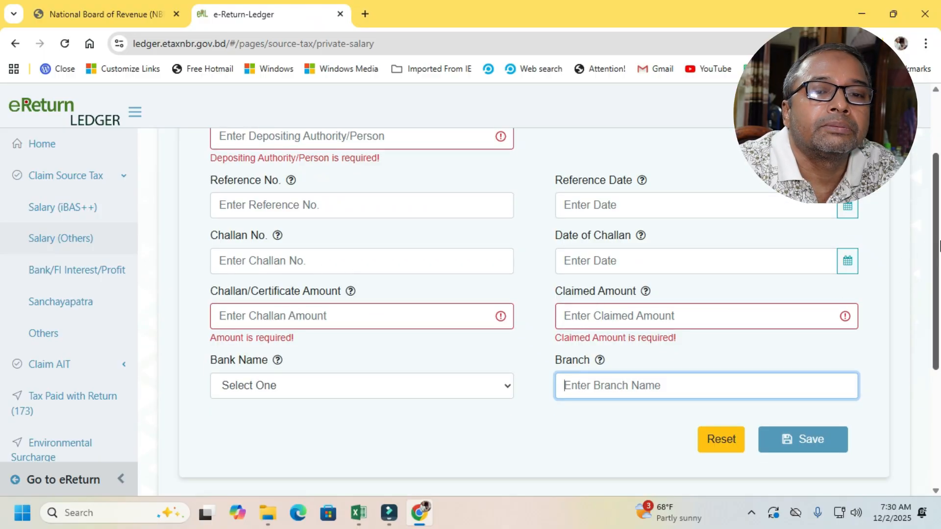
{"action": "scroll", "coordinate": [934, 245], "scroll_direction": "down", "scroll_amount": 2}
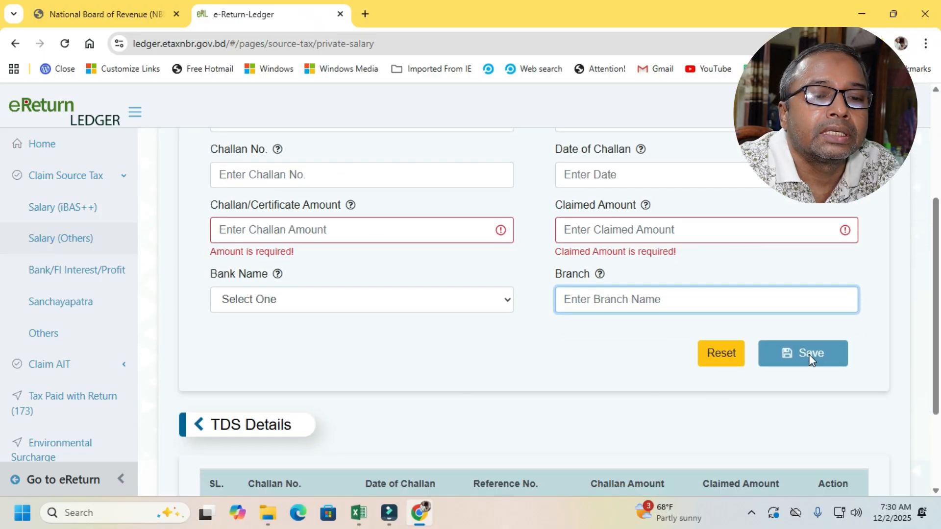
{"action": "left_click_drag", "start_coordinate": [936, 315], "coordinate": [939, 409]}
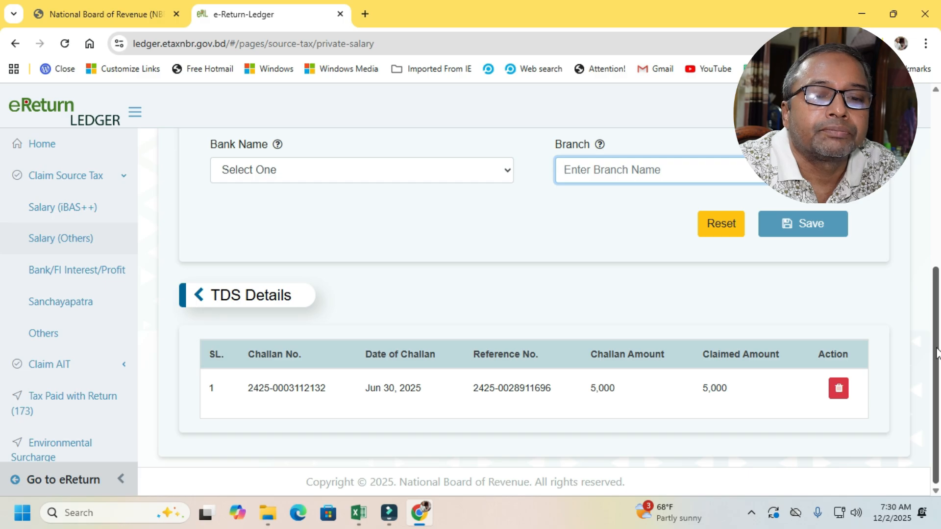
{"action": "left_click_drag", "start_coordinate": [938, 381], "coordinate": [936, 149]}
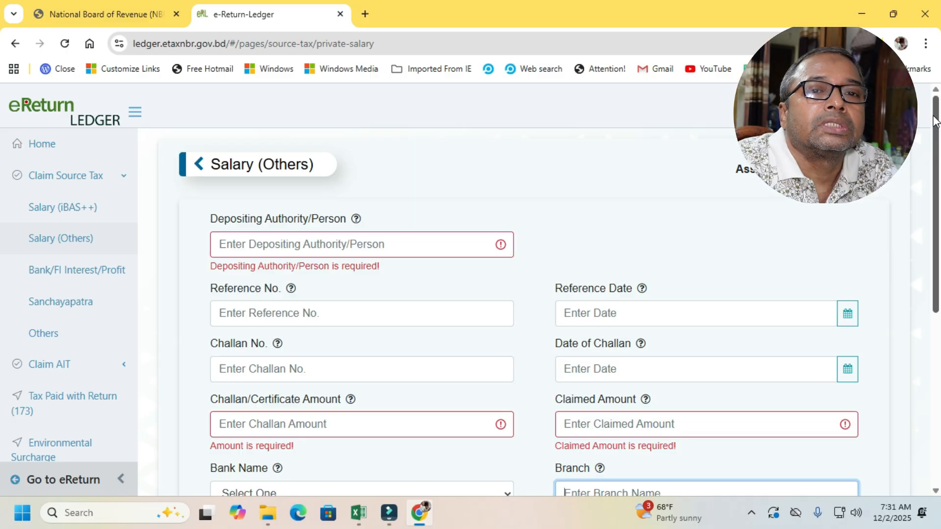
{"action": "scroll", "coordinate": [554, 259], "scroll_direction": "down", "scroll_amount": 1}
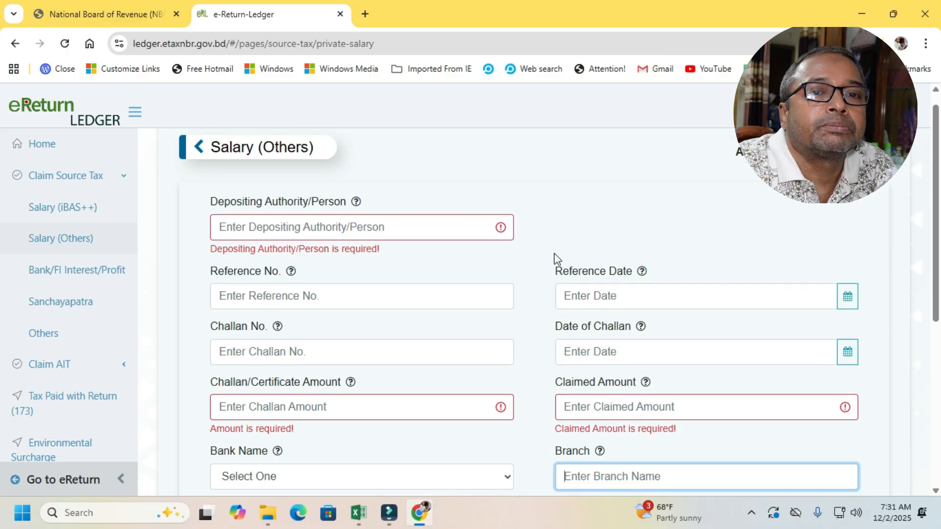
{"action": "left_click", "coordinate": [326, 228]}
{"action": "left_click", "coordinate": [316, 298]}
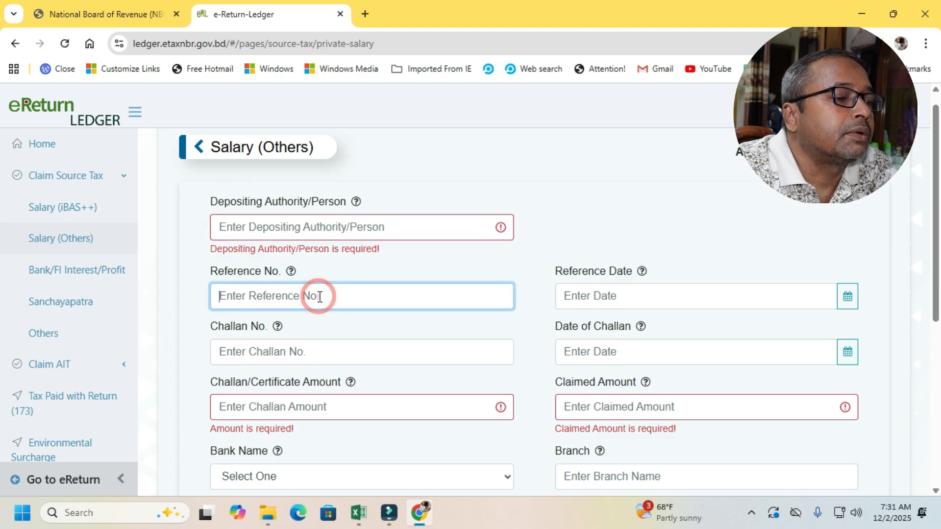
{"action": "left_click", "coordinate": [393, 221]}
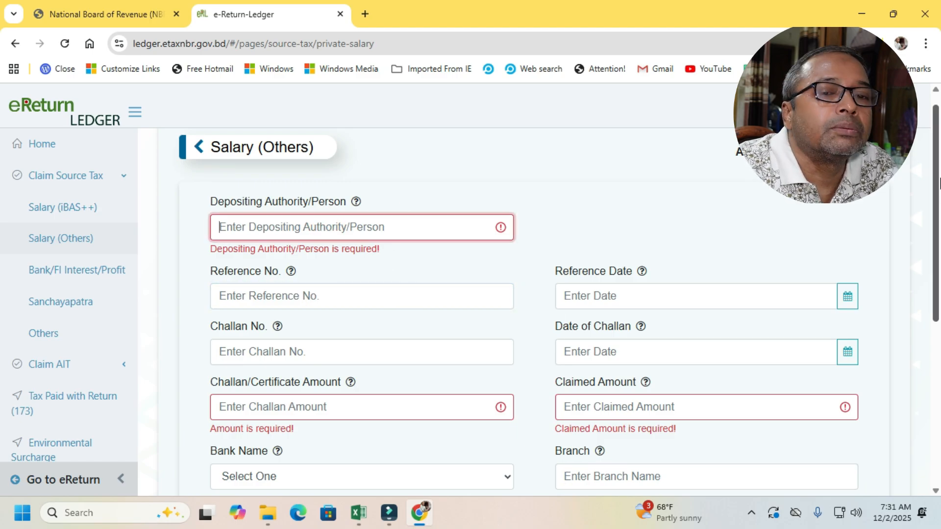
{"action": "left_click_drag", "start_coordinate": [939, 183], "coordinate": [939, 380]}
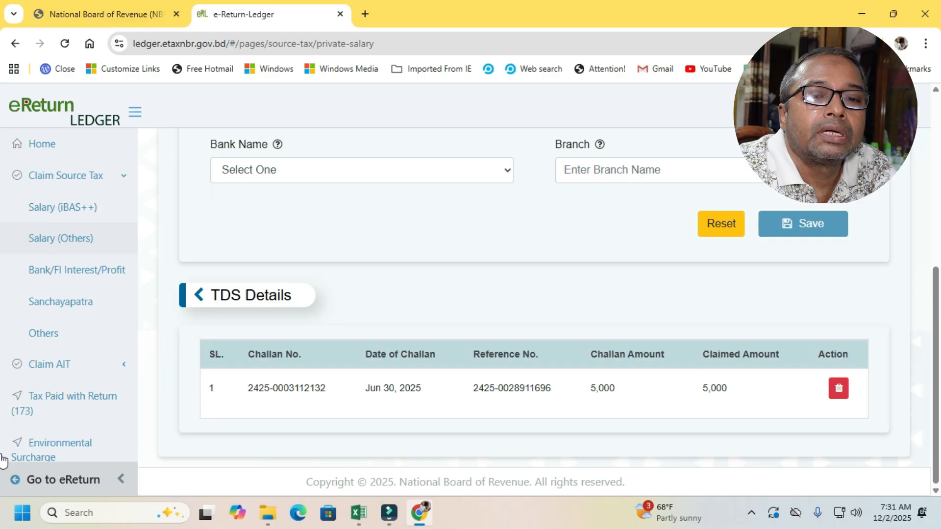
- Go back from the ledger to the eReturn Tax & Payment page and open the full return view
{"action": "left_click", "coordinate": [68, 483]}
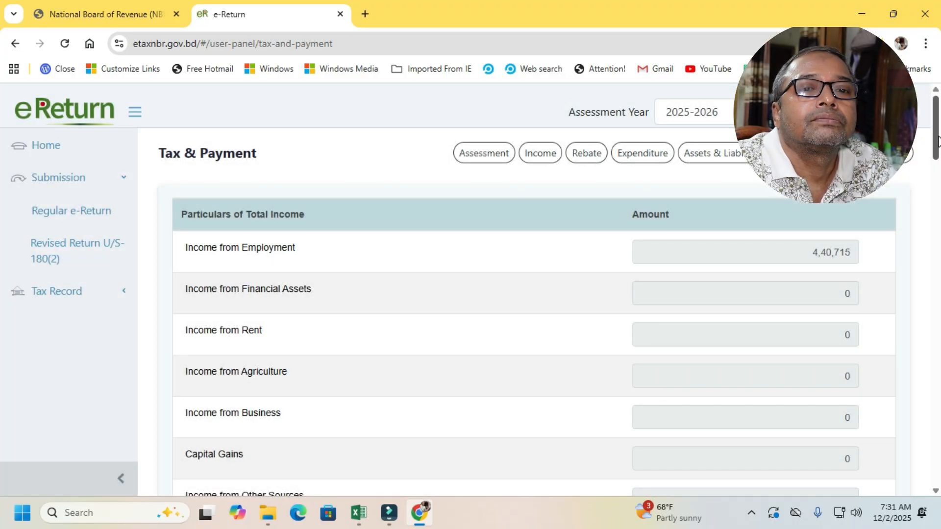
{"action": "left_click_drag", "start_coordinate": [938, 136], "coordinate": [926, 75]}
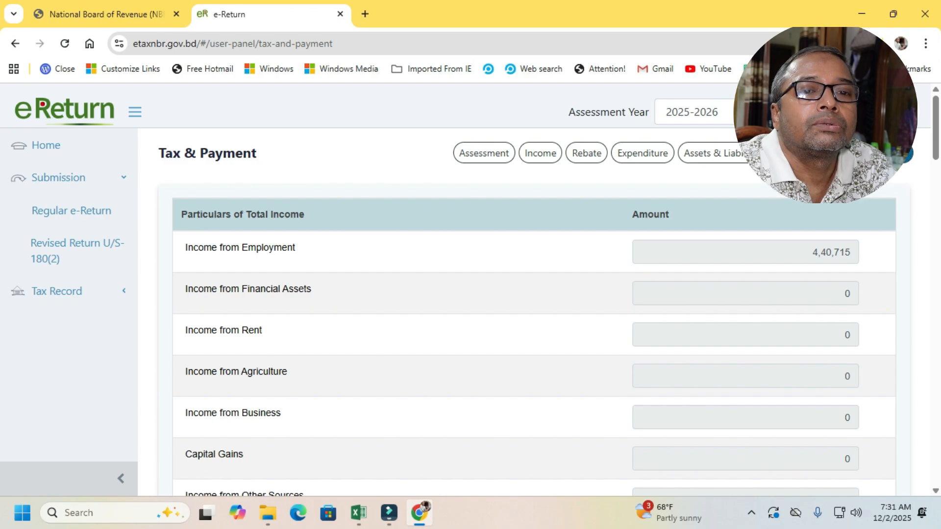
{"action": "left_click", "coordinate": [885, 153]}
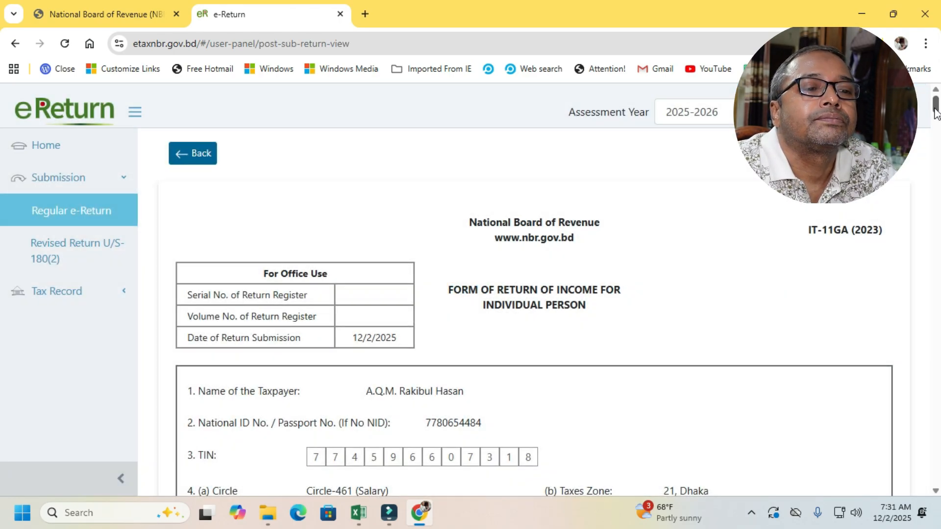
{"action": "left_click_drag", "start_coordinate": [936, 112], "coordinate": [900, 170]}
{"action": "left_click", "coordinate": [893, 154]}
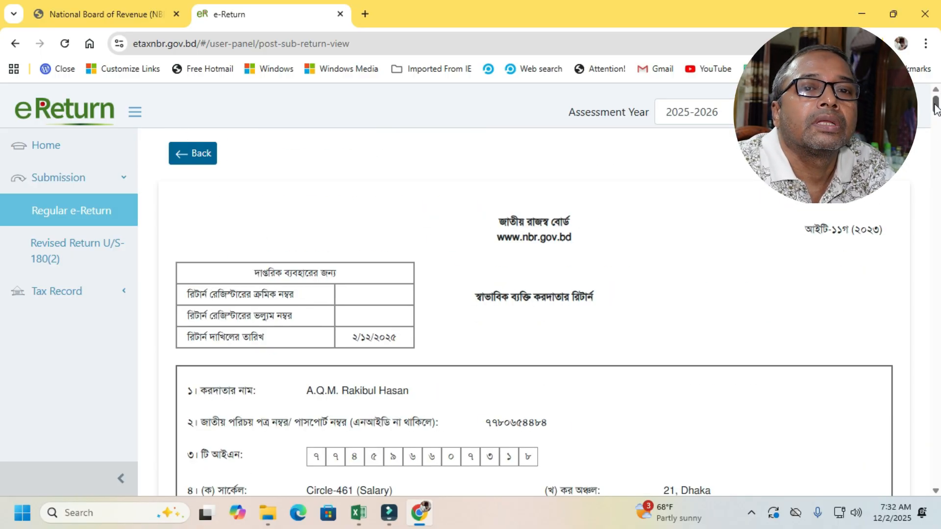
- Review the return's tax computation, the Schedule 1 salary income and the Schedule 5 investment tax rebate
{"action": "left_click_drag", "start_coordinate": [935, 104], "coordinate": [937, 164]}
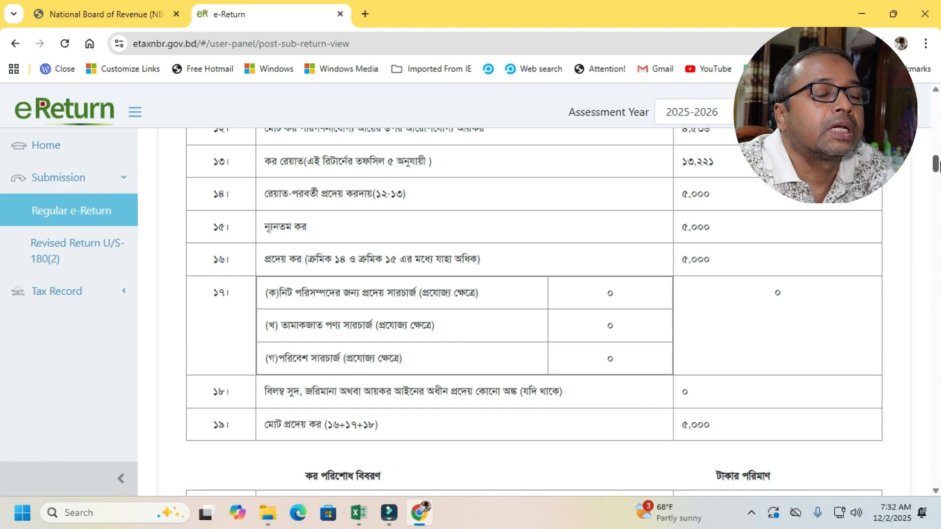
{"action": "left_click_drag", "start_coordinate": [937, 165], "coordinate": [937, 186]}
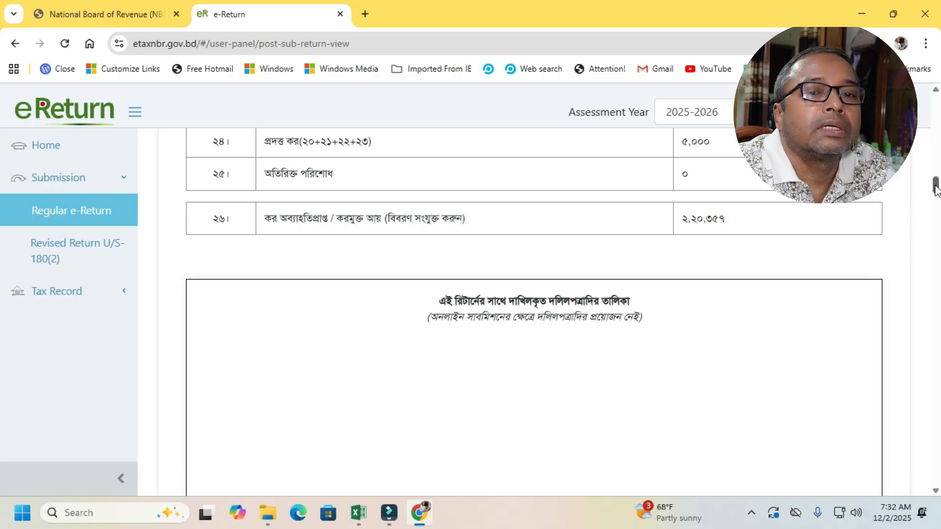
{"action": "left_click_drag", "start_coordinate": [936, 185], "coordinate": [937, 215]}
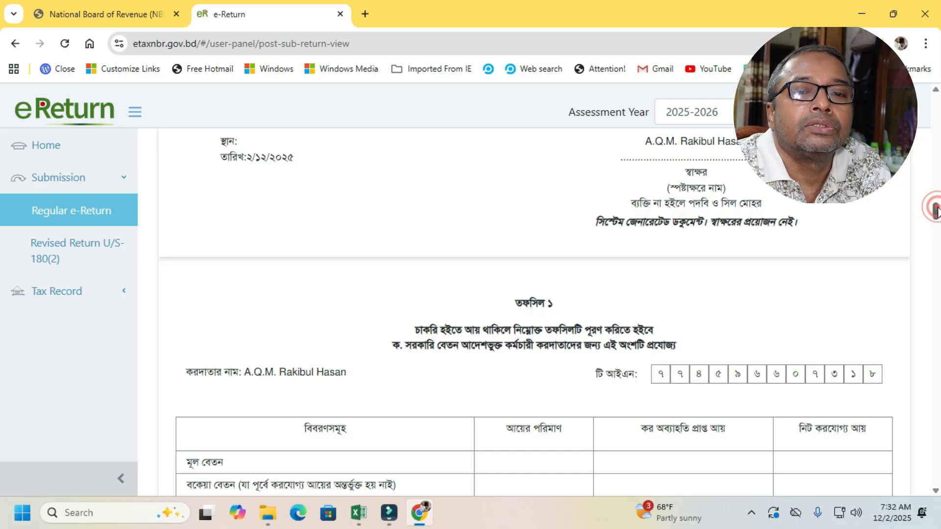
{"action": "left_click_drag", "start_coordinate": [935, 211], "coordinate": [936, 247]}
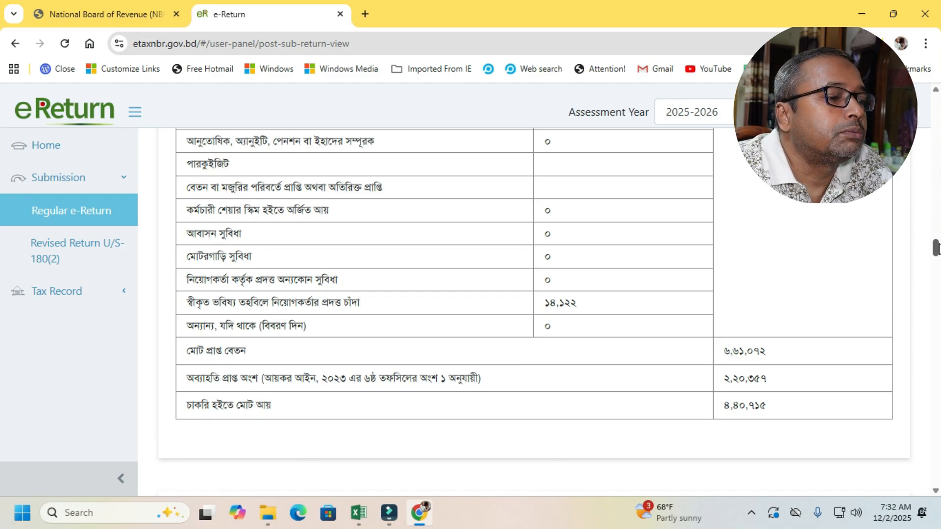
{"action": "left_click_drag", "start_coordinate": [936, 249], "coordinate": [936, 252]}
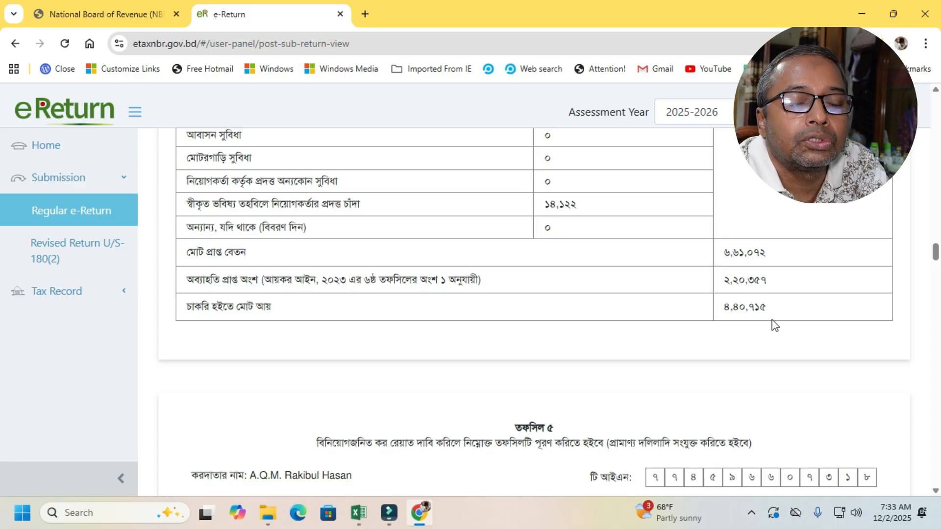
{"action": "left_click_drag", "start_coordinate": [936, 253], "coordinate": [937, 264]}
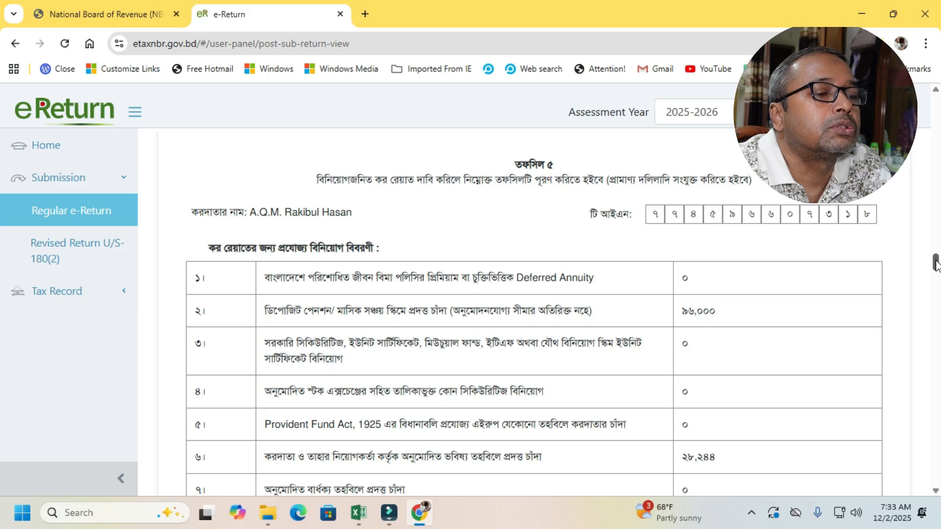
{"action": "left_click_drag", "start_coordinate": [936, 265], "coordinate": [937, 280]}
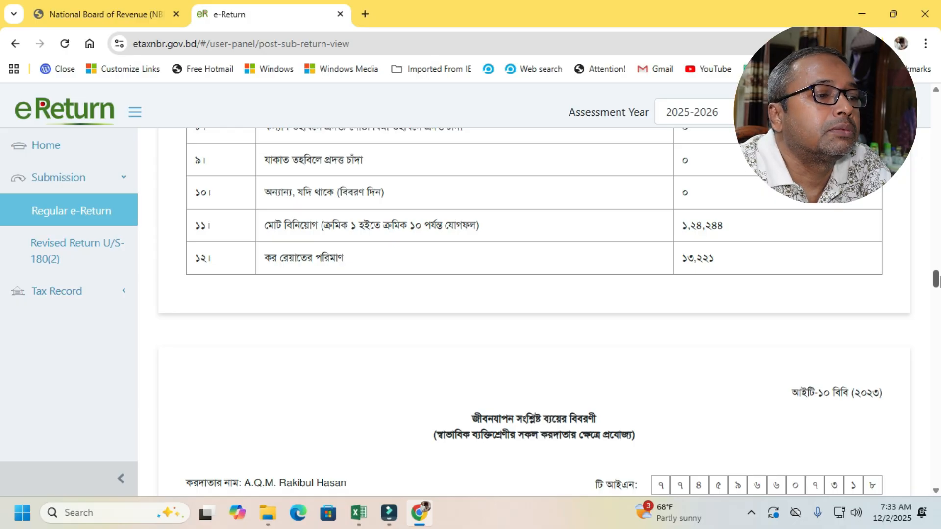
- Review the living expense statement, the assets and liabilities statement and the Salary (Others) challan entry in the return
{"action": "left_click_drag", "start_coordinate": [937, 280], "coordinate": [937, 289]}
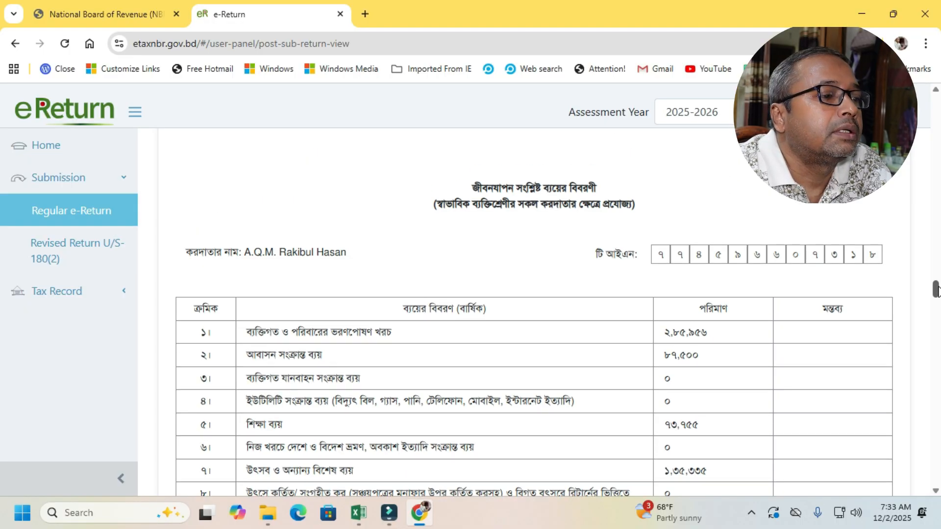
{"action": "left_click_drag", "start_coordinate": [937, 290], "coordinate": [937, 302]}
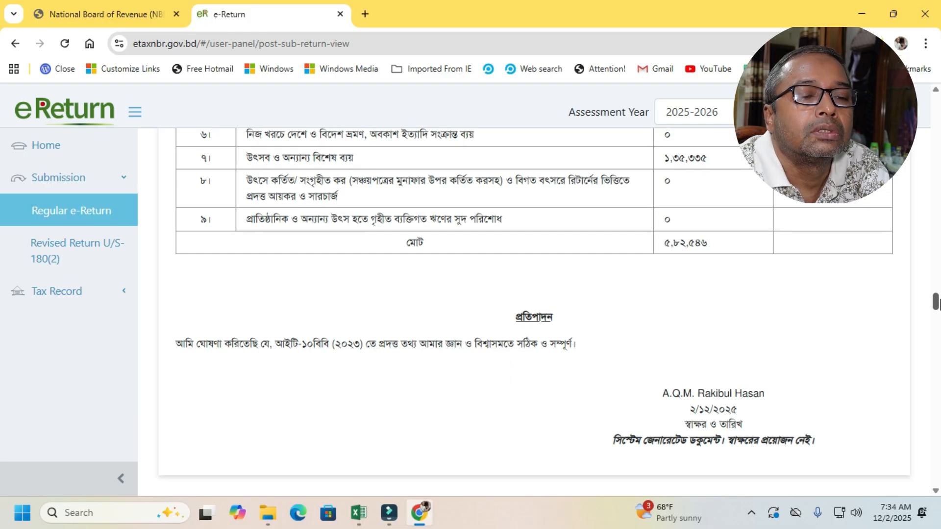
{"action": "left_click_drag", "start_coordinate": [936, 301], "coordinate": [936, 311]}
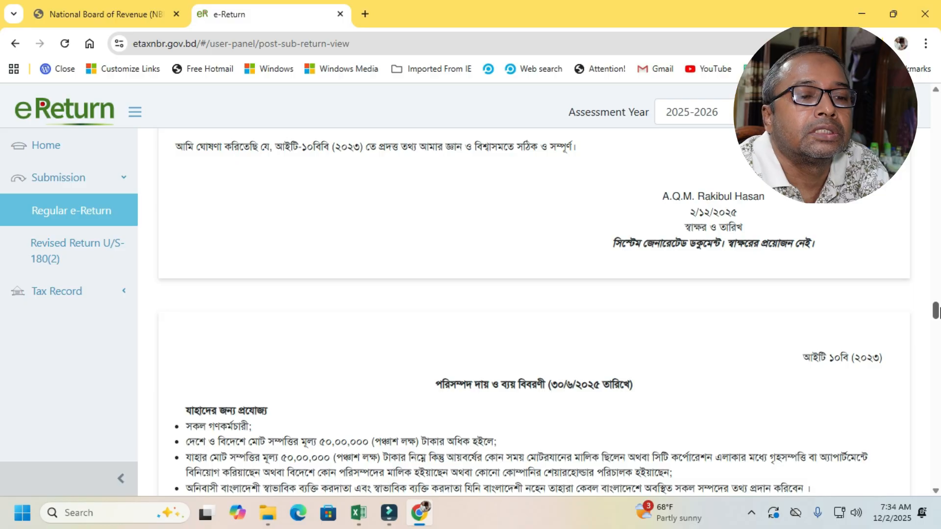
{"action": "left_click_drag", "start_coordinate": [936, 311], "coordinate": [936, 319]}
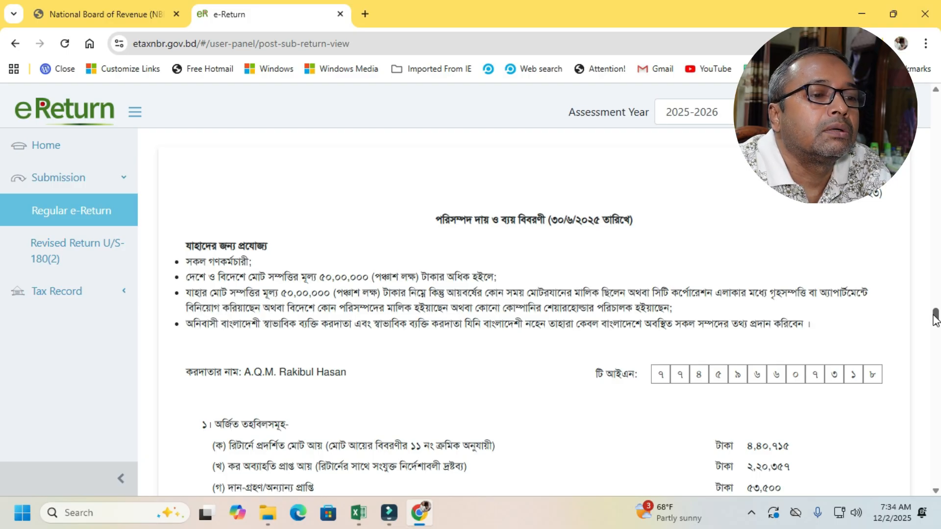
{"action": "left_click_drag", "start_coordinate": [936, 318], "coordinate": [936, 321]}
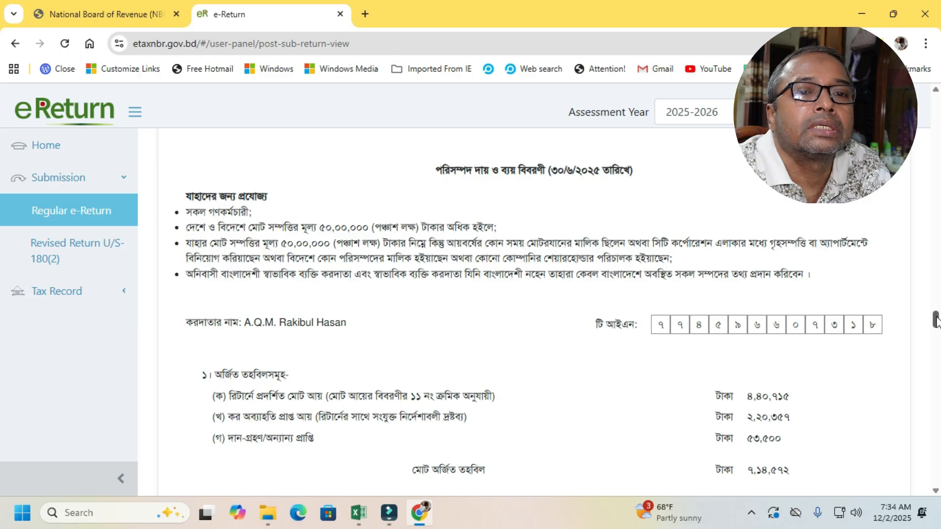
{"action": "left_click_drag", "start_coordinate": [936, 321], "coordinate": [936, 476]}
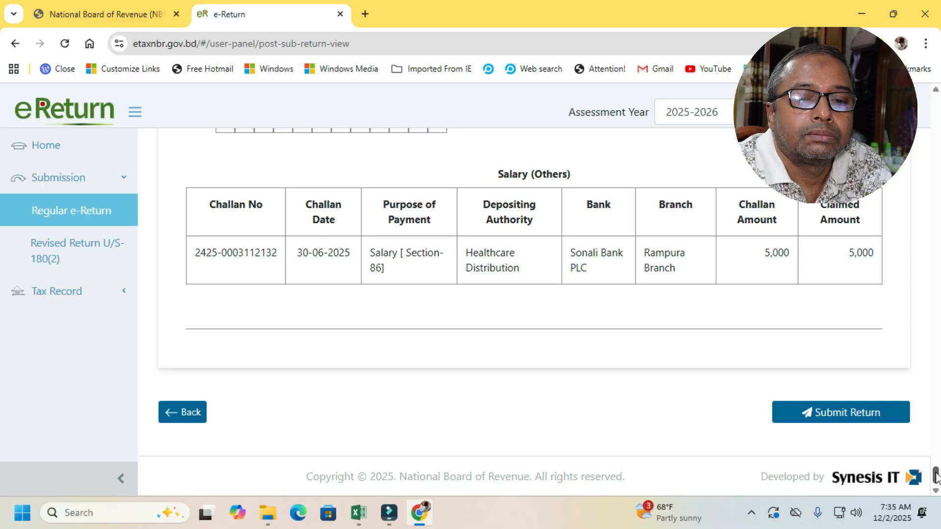
{"action": "mouse_move", "coordinate": [936, 473]}
{"action": "left_mouse_down"}
{"action": "mouse_move", "coordinate": [936, 436]}
{"action": "mouse_move", "coordinate": [938, 483]}
{"action": "left_mouse_up"}
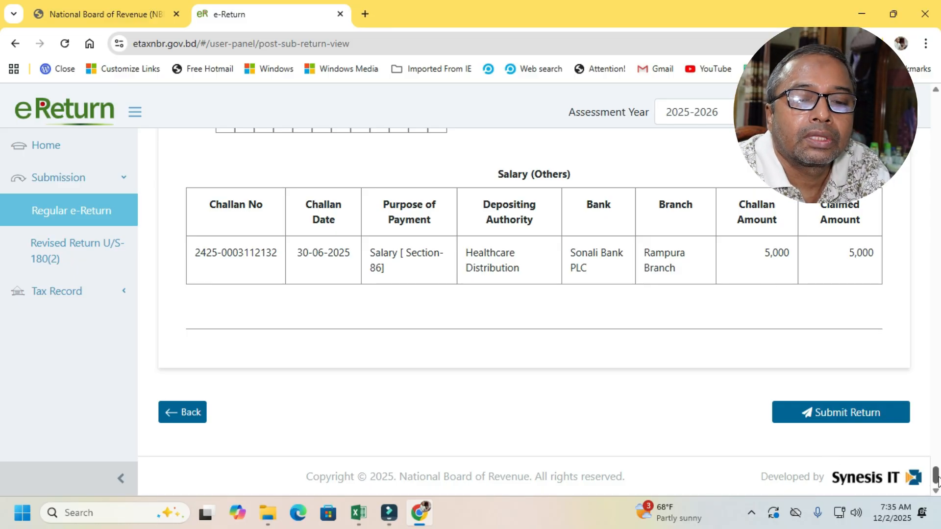
- Recheck the return's earned funds and net assets, and examine the list of documents furnished in the Excel income tax return workbook
{"action": "mouse_move", "coordinate": [935, 474]}
{"action": "left_mouse_down"}
{"action": "mouse_move", "coordinate": [935, 103]}
{"action": "mouse_move", "coordinate": [937, 206]}
{"action": "mouse_move", "coordinate": [926, 199]}
{"action": "mouse_move", "coordinate": [930, 186]}
{"action": "left_mouse_up"}
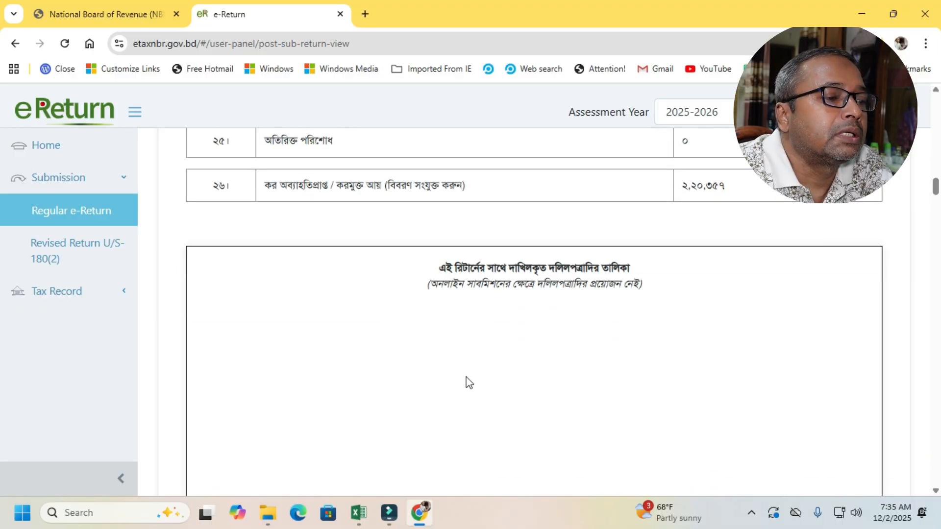
{"action": "left_click_drag", "start_coordinate": [934, 186], "coordinate": [937, 333]}
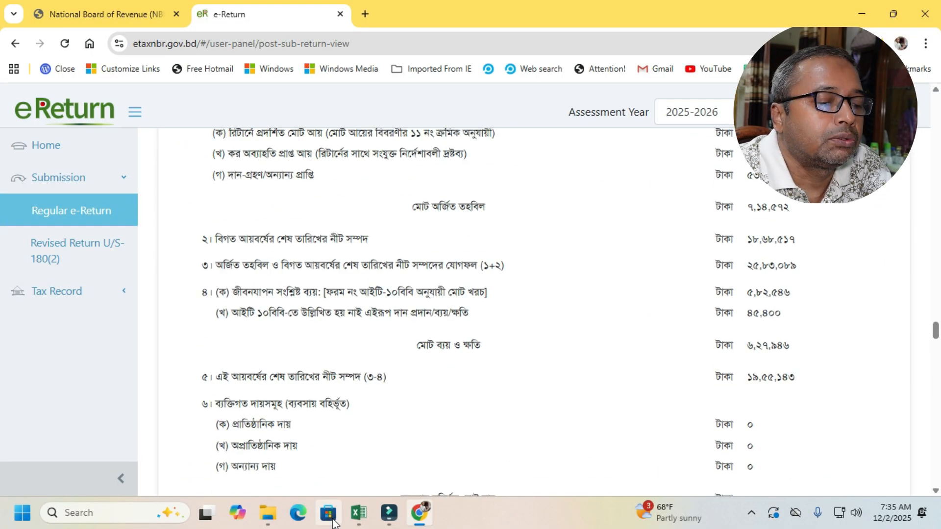
{"action": "mouse_move", "coordinate": [360, 522]}
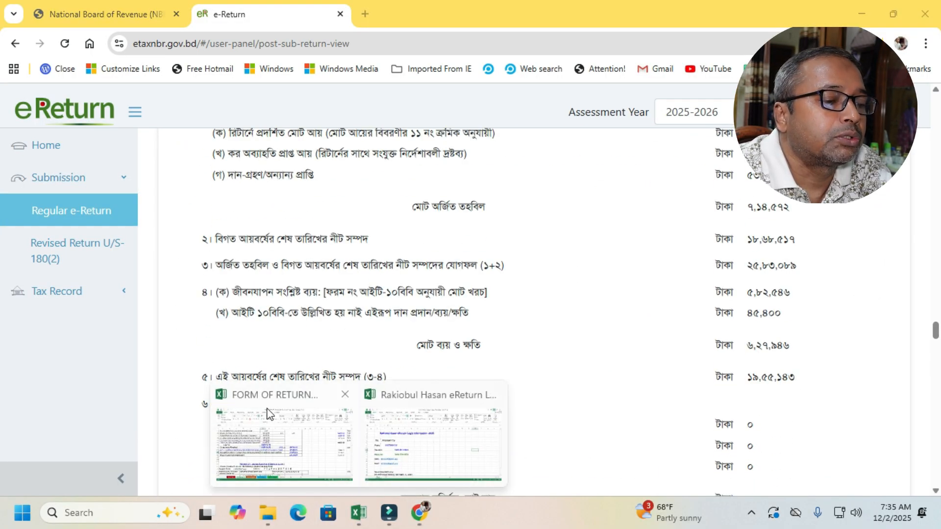
{"action": "left_click", "coordinate": [290, 415]}
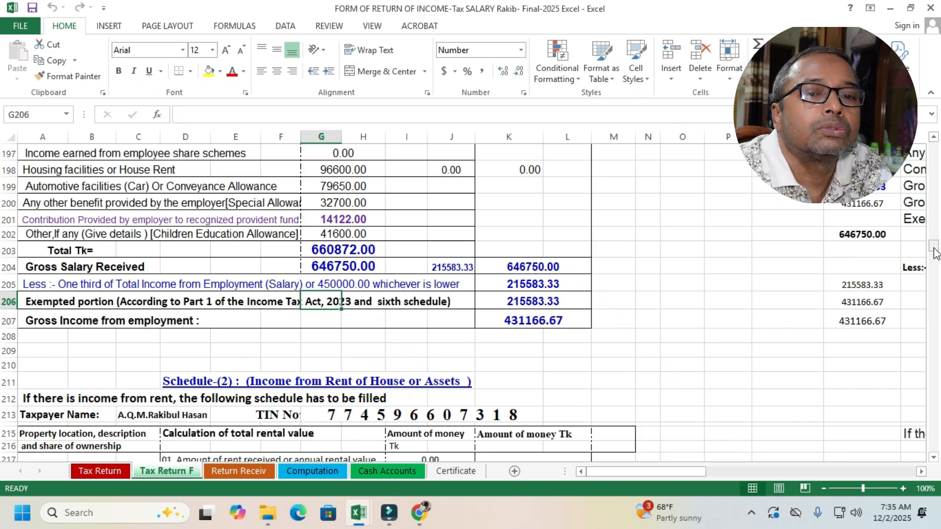
{"action": "left_click_drag", "start_coordinate": [933, 251], "coordinate": [938, 392]}
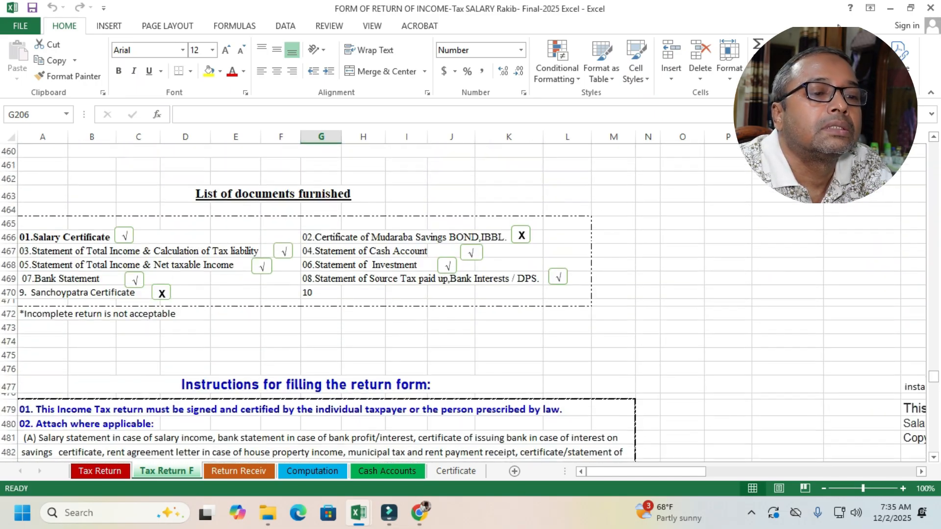
{"action": "left_click", "coordinate": [890, 8]}
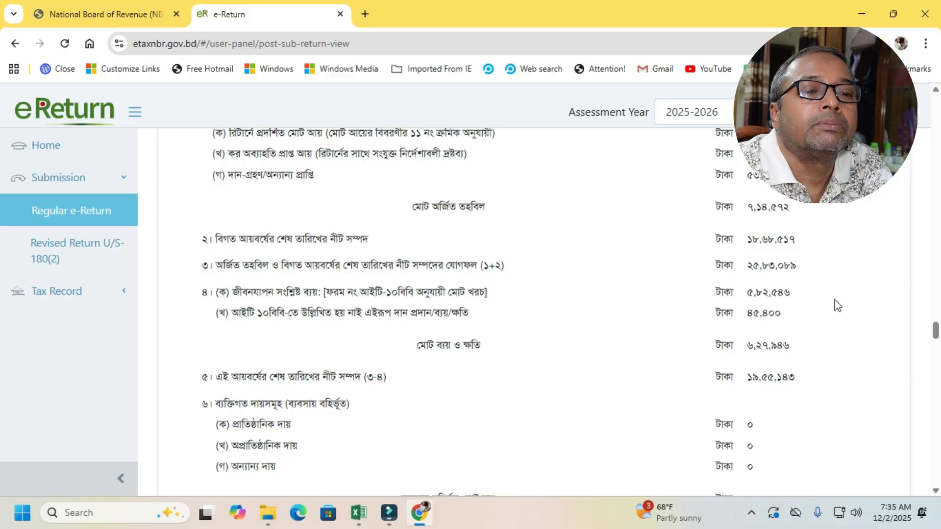
- Submit the reviewed return from the end of the return view and confirm the submission
{"action": "mouse_move", "coordinate": [935, 332]}
{"action": "left_mouse_down"}
{"action": "mouse_move", "coordinate": [937, 475]}
{"action": "mouse_move", "coordinate": [910, 487]}
{"action": "left_mouse_up"}
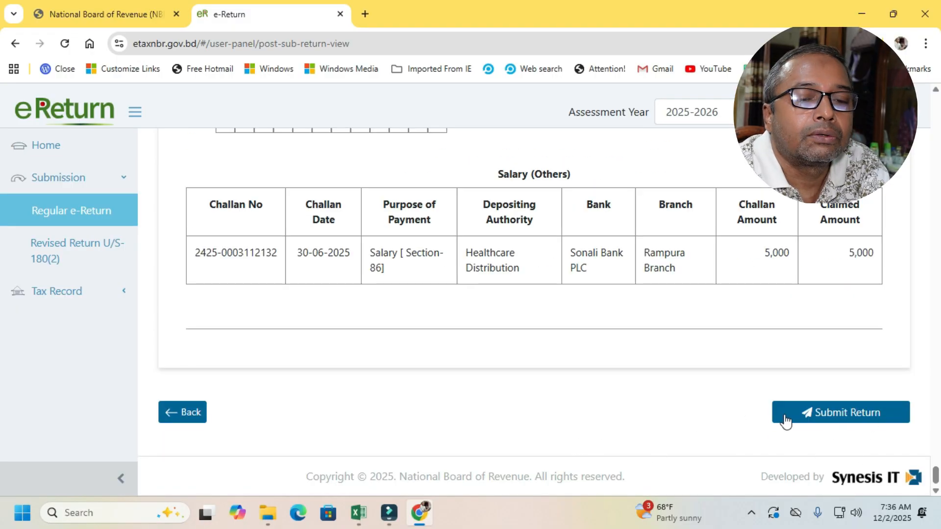
{"action": "left_click", "coordinate": [847, 418]}
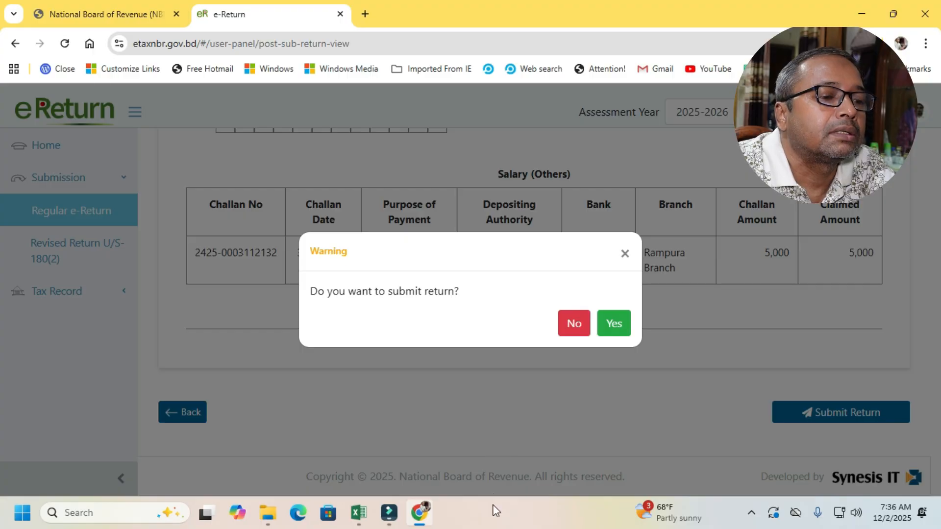
{"action": "left_click", "coordinate": [614, 324]}
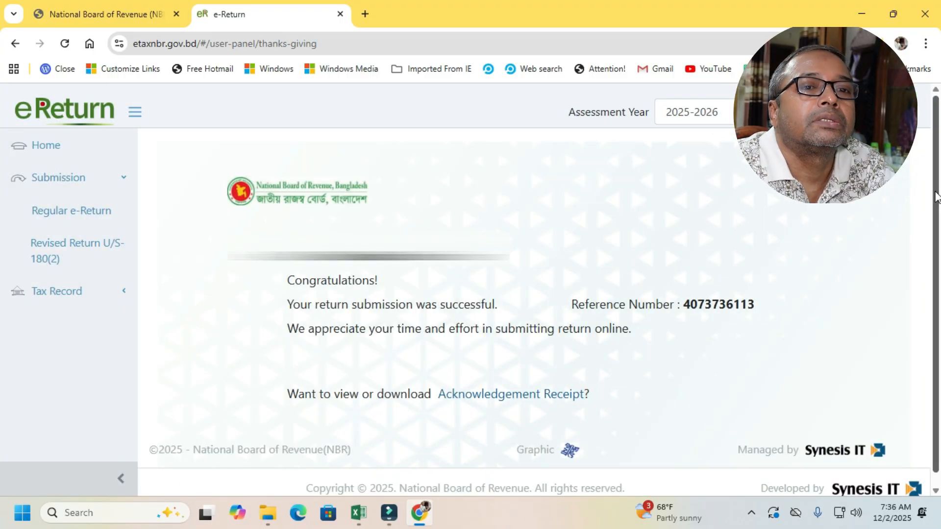
- Open the Acknowledgement Receipt for the submitted return and start its download
{"action": "scroll", "coordinate": [938, 240], "scroll_direction": "down", "scroll_amount": 1}
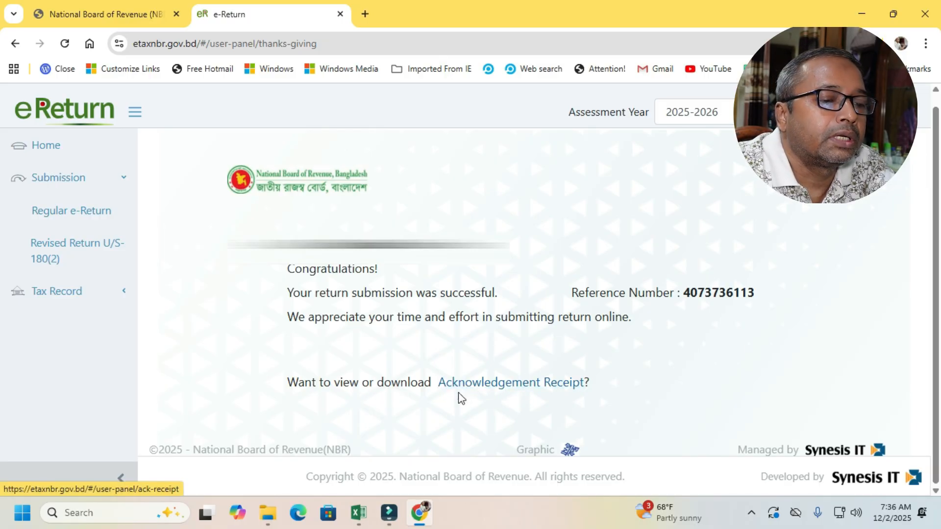
{"action": "left_click", "coordinate": [504, 387]}
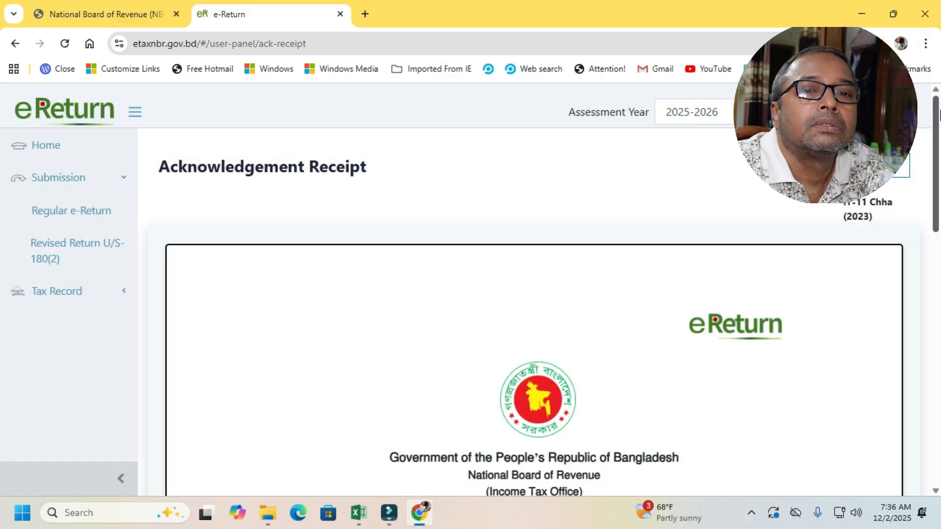
{"action": "left_click_drag", "start_coordinate": [937, 121], "coordinate": [938, 384]}
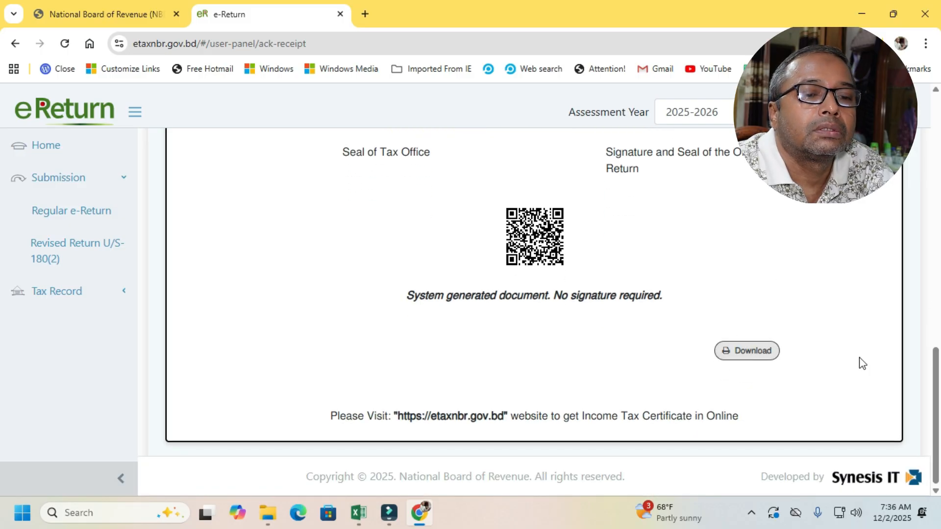
{"action": "left_click_drag", "start_coordinate": [938, 404], "coordinate": [812, 414]}
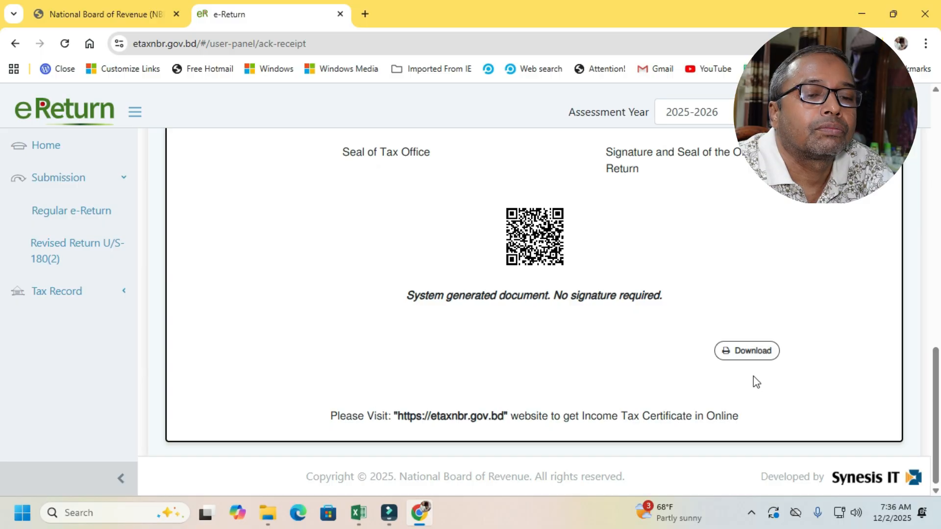
{"action": "left_click", "coordinate": [750, 351]}
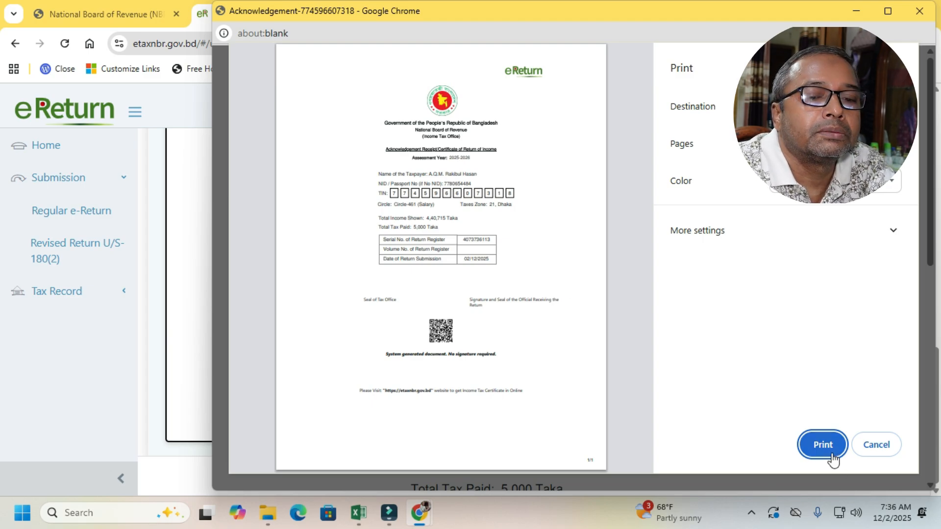
- Print the acknowledgement receipt to a PDF file and choose the Desktop as the save location
{"action": "left_click", "coordinate": [835, 106]}
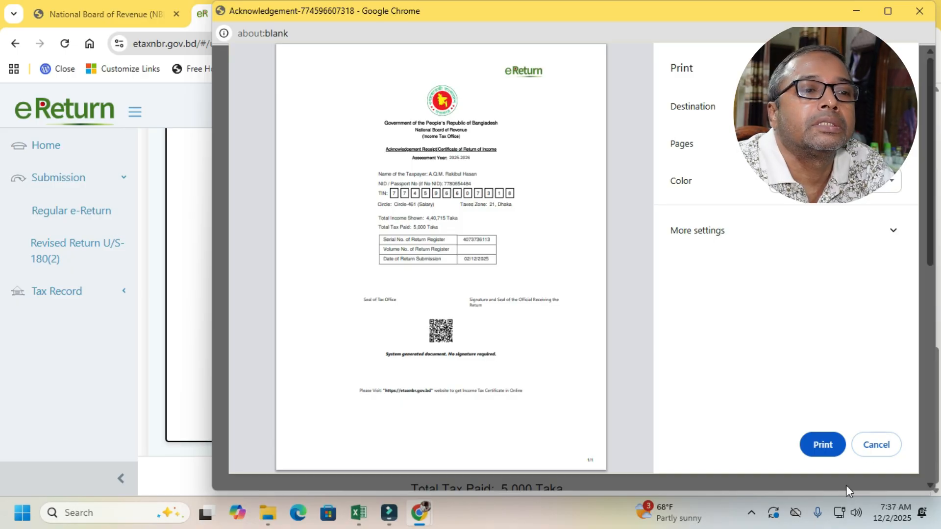
{"action": "left_click", "coordinate": [826, 444]}
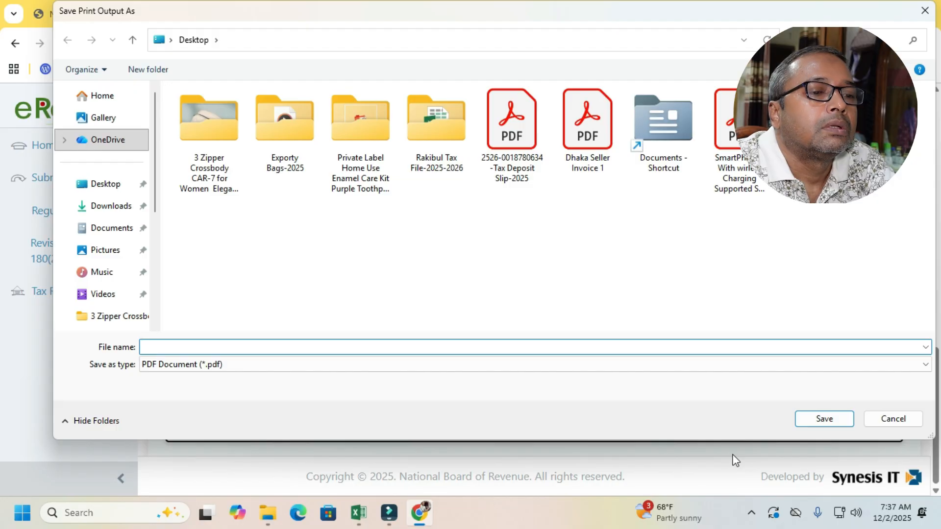
{"action": "left_click", "coordinate": [105, 185]}
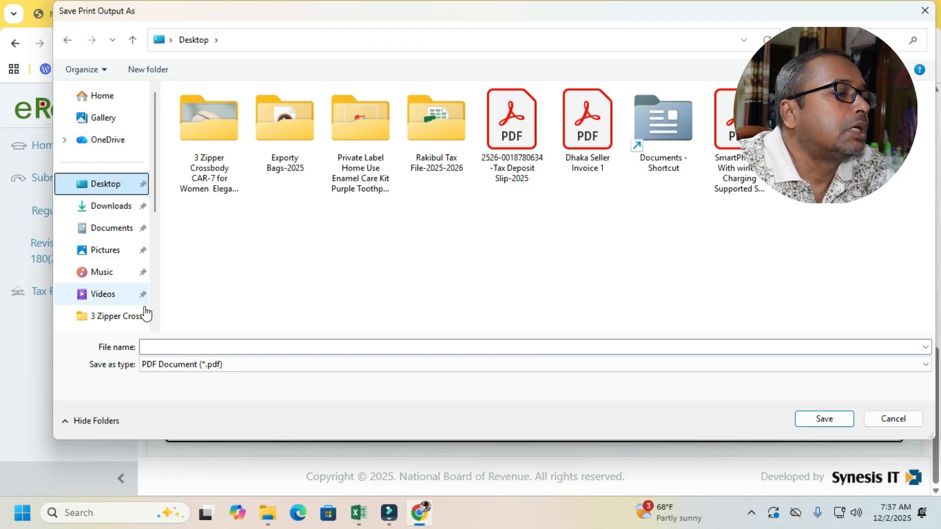
- Name the PDF with the taxpayer's name followed by "-Tax Return Certificate-2025-2026" and save it on the Desktop
{"action": "left_click", "coordinate": [172, 347]}
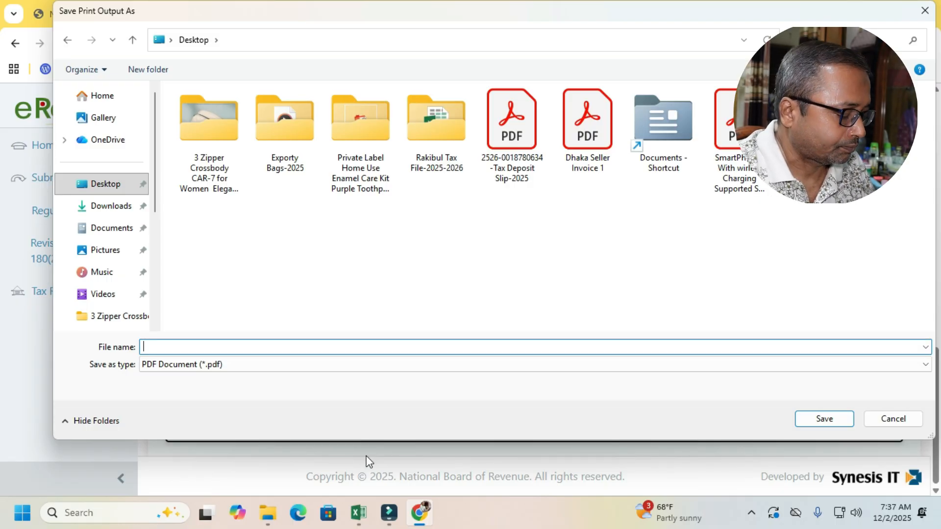
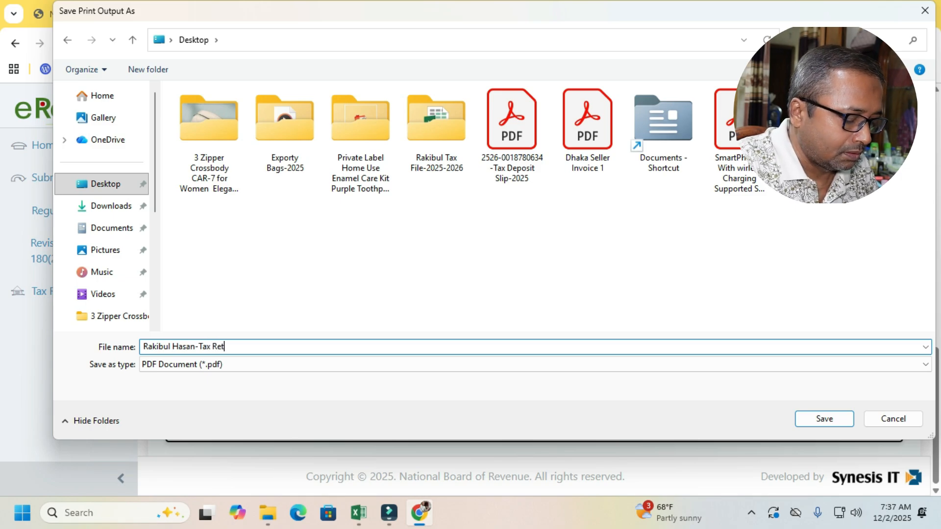
{"action": "type", "text": "urn C"}
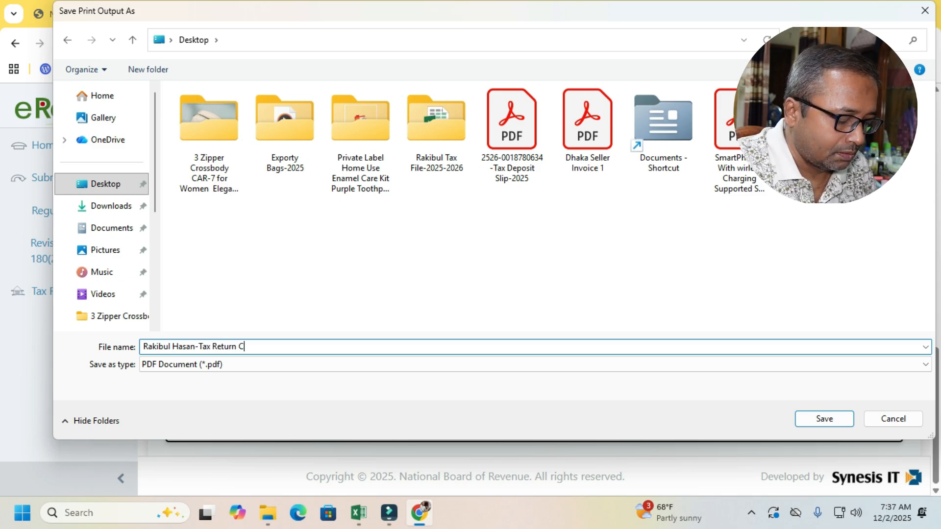
{"action": "type", "text": "ertifi"}
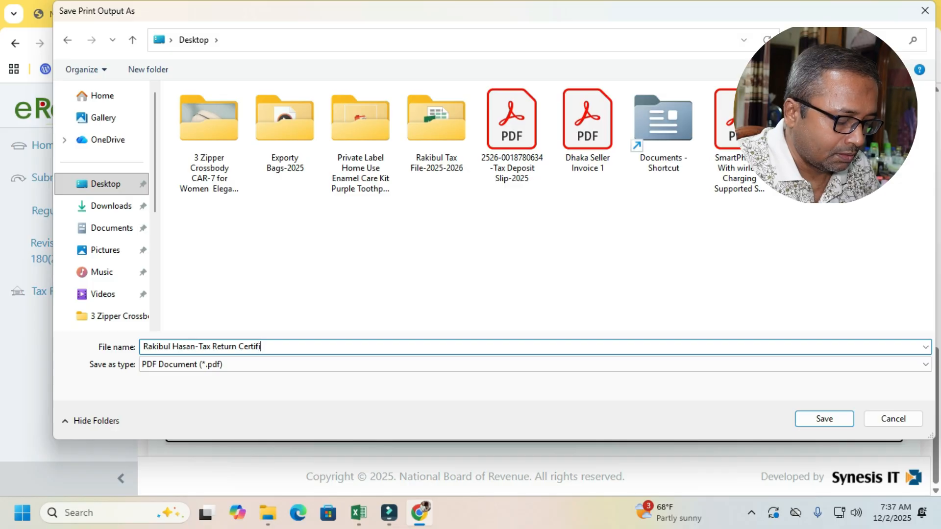
{"action": "type", "text": "cate"}
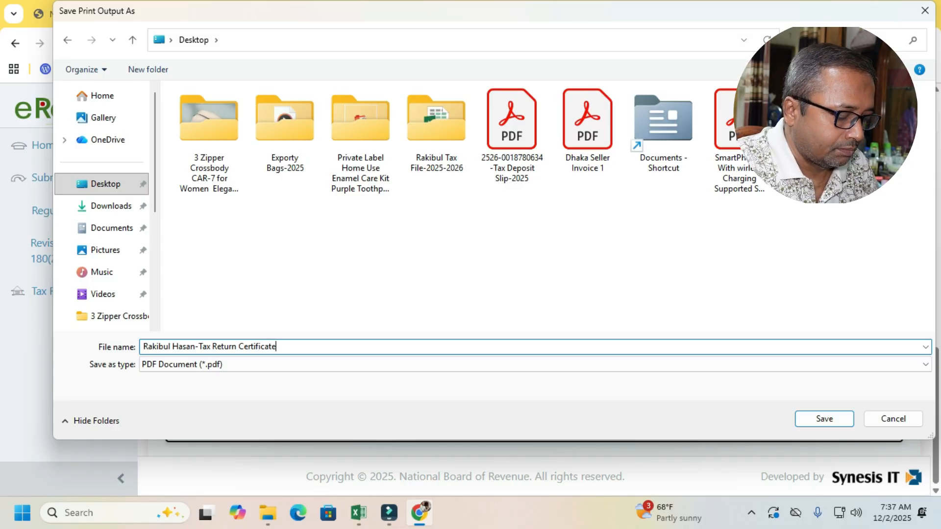
{"action": "type", "text": "-2025"}
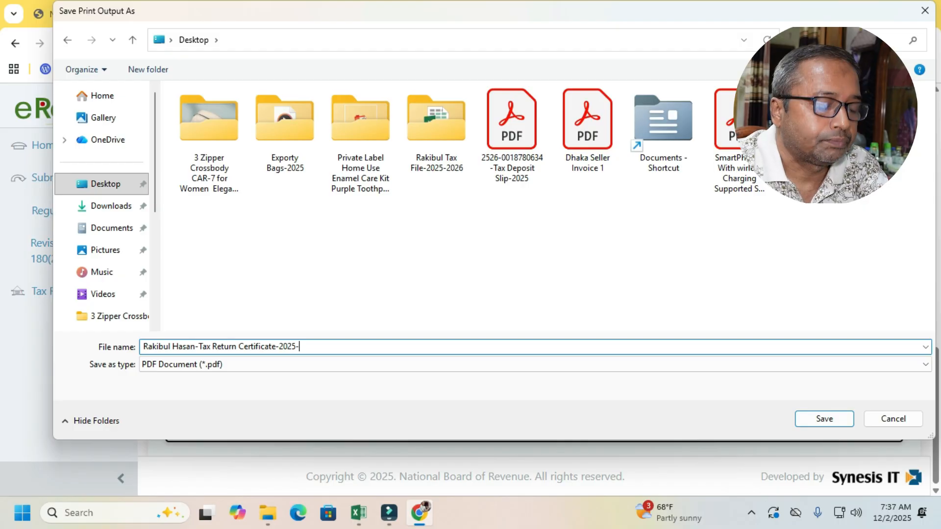
{"action": "type", "text": "-2026"}
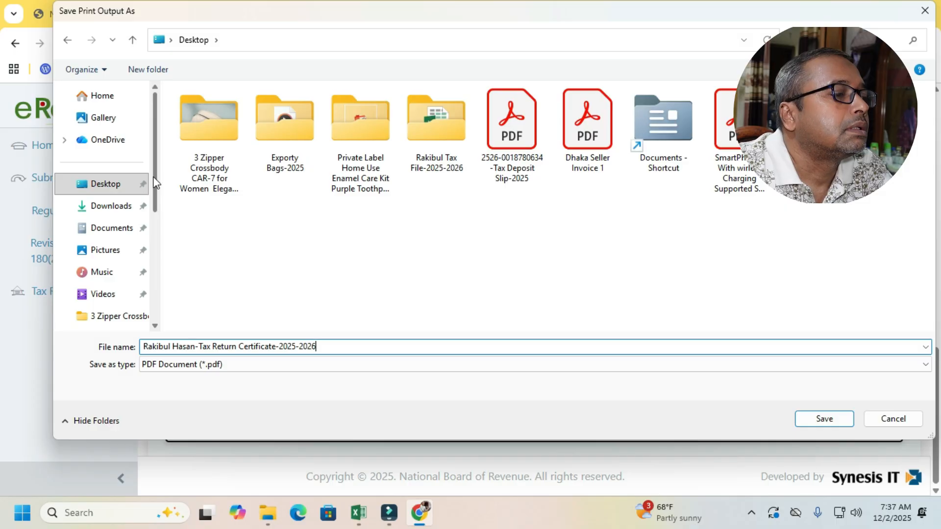
{"action": "left_click_drag", "start_coordinate": [155, 181], "coordinate": [159, 213]}
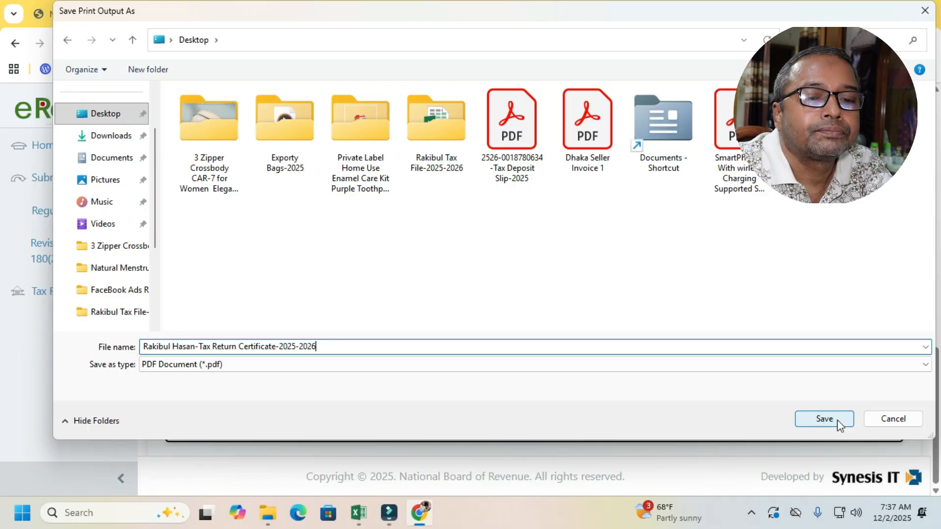
{"action": "left_click", "coordinate": [823, 419]}
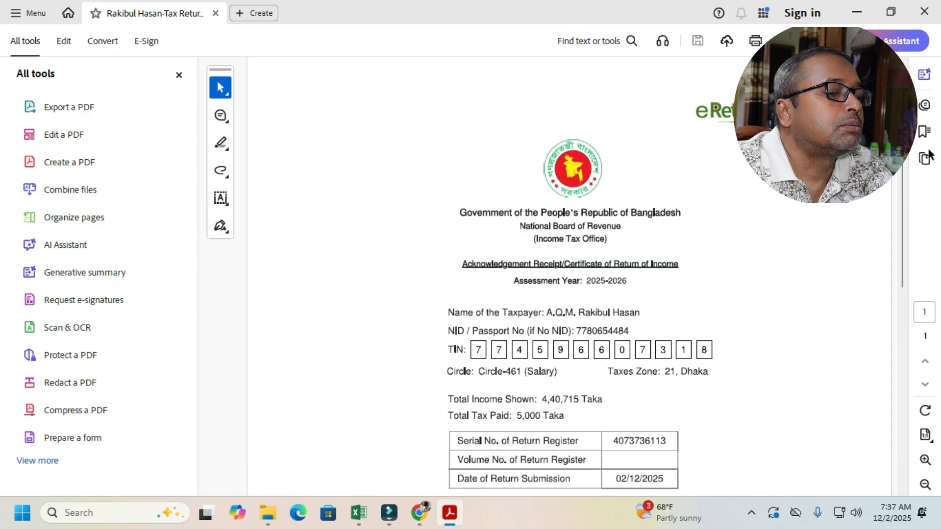
- Examine the saved receipt PDF from taxpayer details and income and tax figures to the QR code and closing website note
{"action": "scroll", "coordinate": [912, 278], "scroll_direction": "down", "scroll_amount": 3}
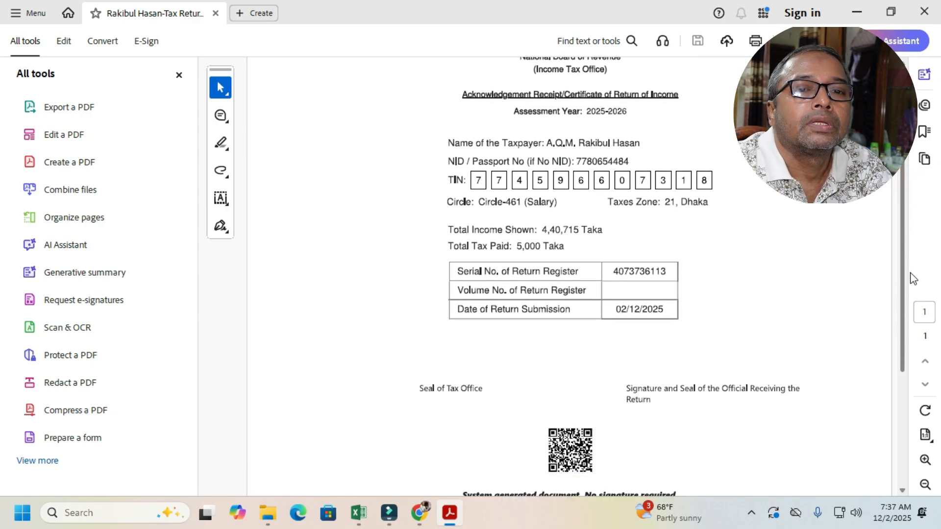
{"action": "scroll", "coordinate": [914, 290], "scroll_direction": "down", "scroll_amount": 1}
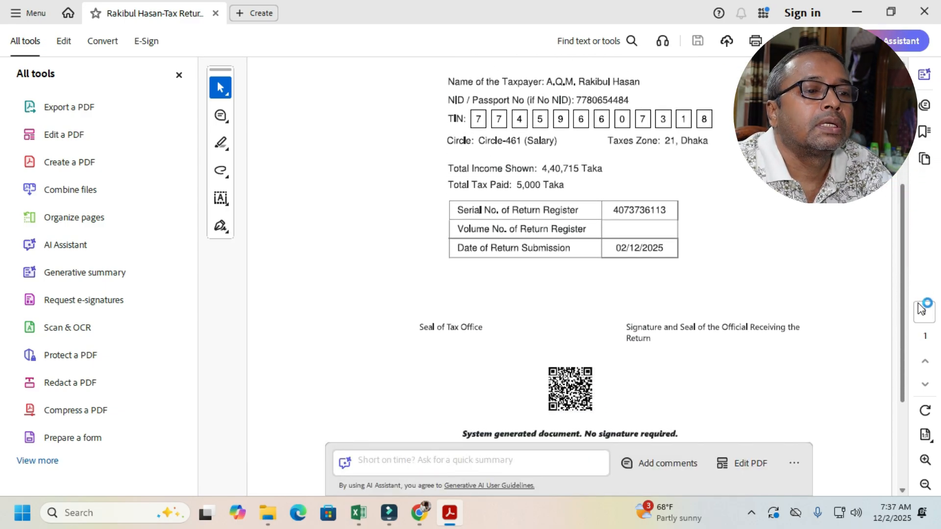
{"action": "scroll", "coordinate": [921, 309], "scroll_direction": "down", "scroll_amount": 1}
{"action": "scroll", "coordinate": [924, 274], "scroll_direction": "up", "scroll_amount": 5}
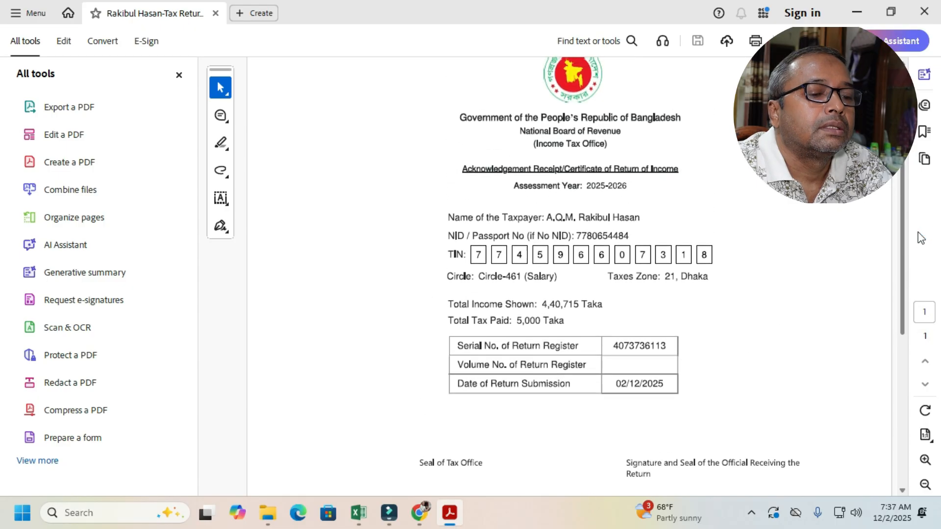
{"action": "scroll", "coordinate": [928, 220], "scroll_direction": "down", "scroll_amount": 3}
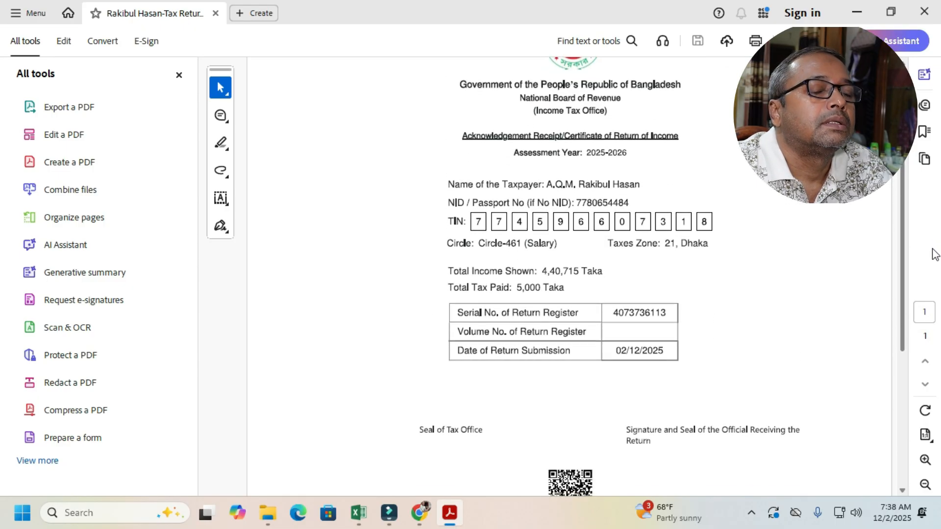
{"action": "scroll", "coordinate": [932, 245], "scroll_direction": "up", "scroll_amount": 1}
{"action": "scroll", "coordinate": [931, 228], "scroll_direction": "up", "scroll_amount": 2}
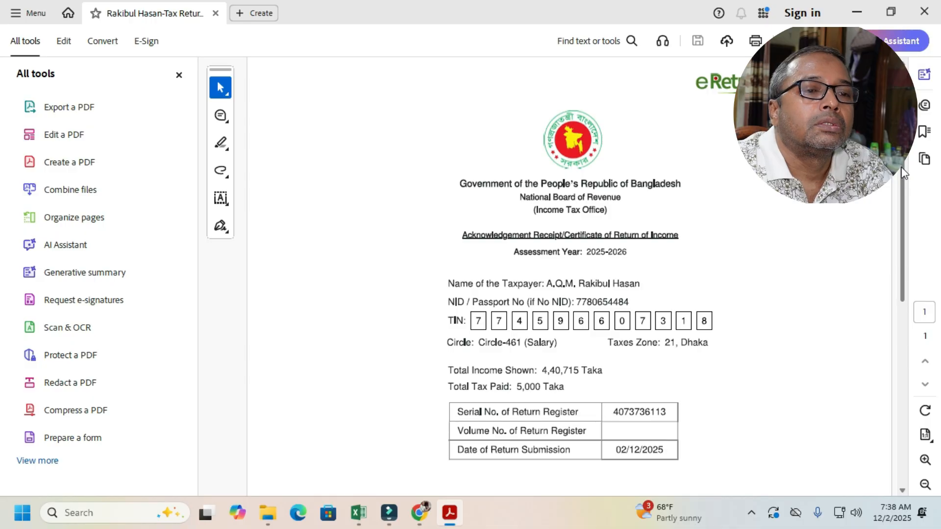
{"action": "scroll", "coordinate": [903, 171], "scroll_direction": "down", "scroll_amount": 5}
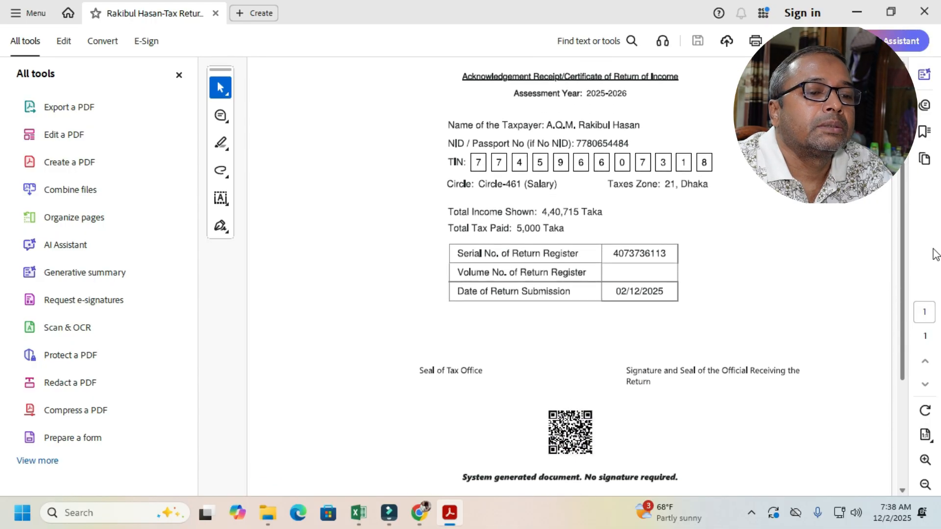
{"action": "scroll", "coordinate": [938, 286], "scroll_direction": "down", "scroll_amount": 1}
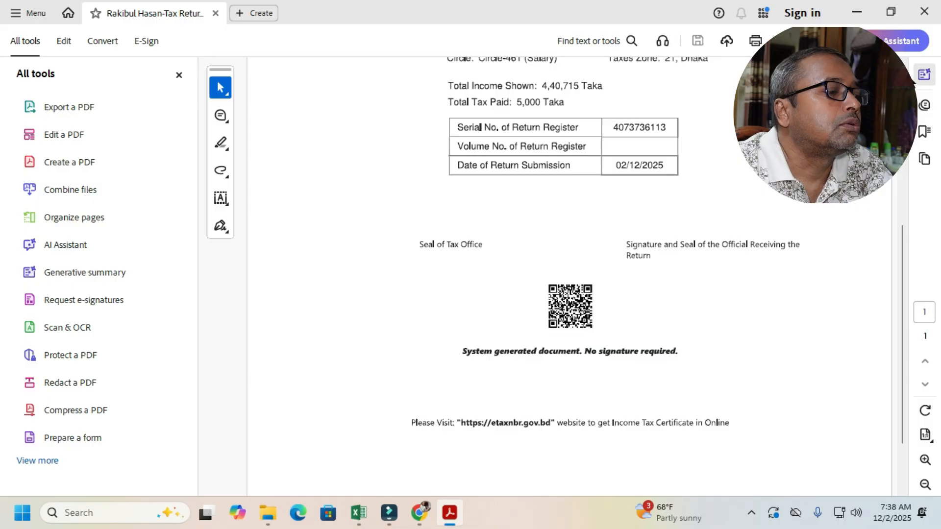
- Switch back to the e-Return portal in Chrome and look over the Acknowledgement Receipt page again
{"action": "left_click", "coordinate": [856, 13]}
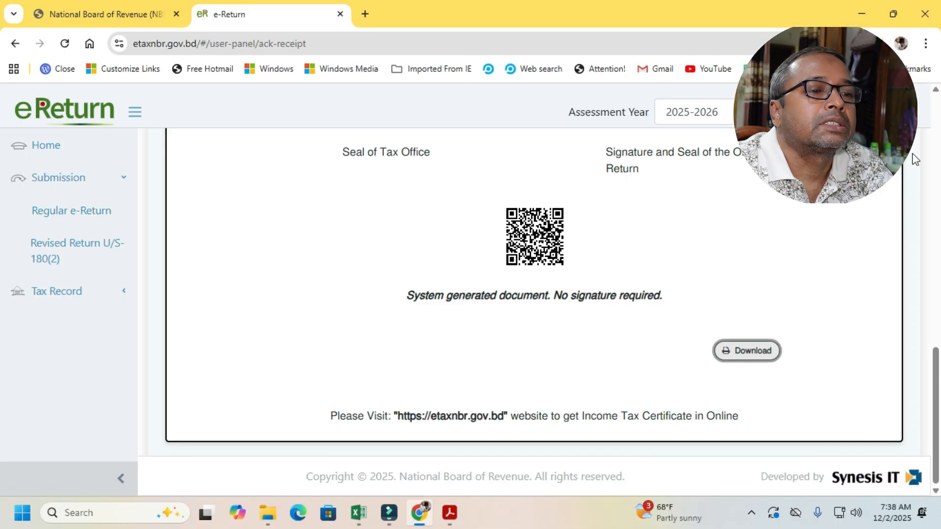
{"action": "left_click_drag", "start_coordinate": [936, 354], "coordinate": [919, 182]}
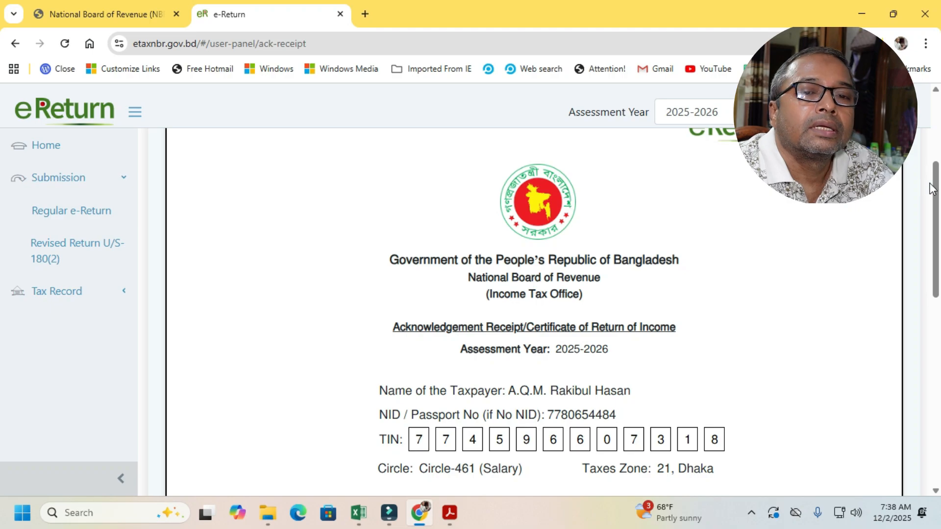
{"action": "left_click_drag", "start_coordinate": [936, 189], "coordinate": [939, 355]}
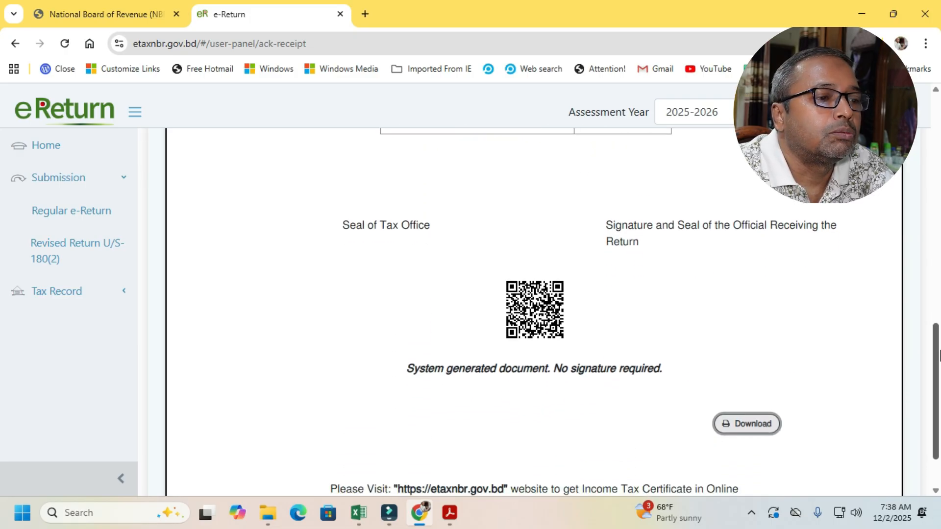